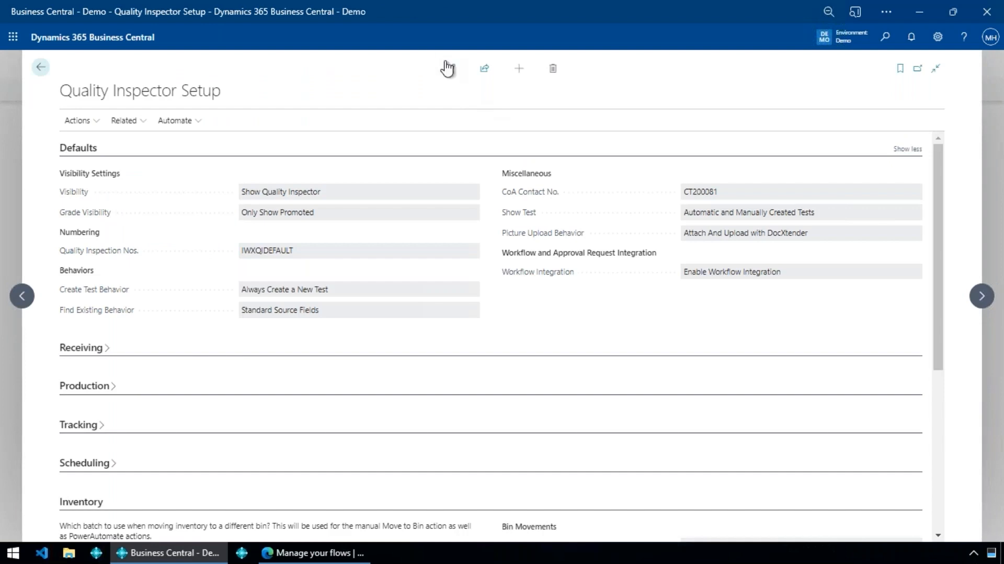
Make the setup page editable and examine the available options for Grade Visibility and Picture Upload Behavior.
click(450, 68)
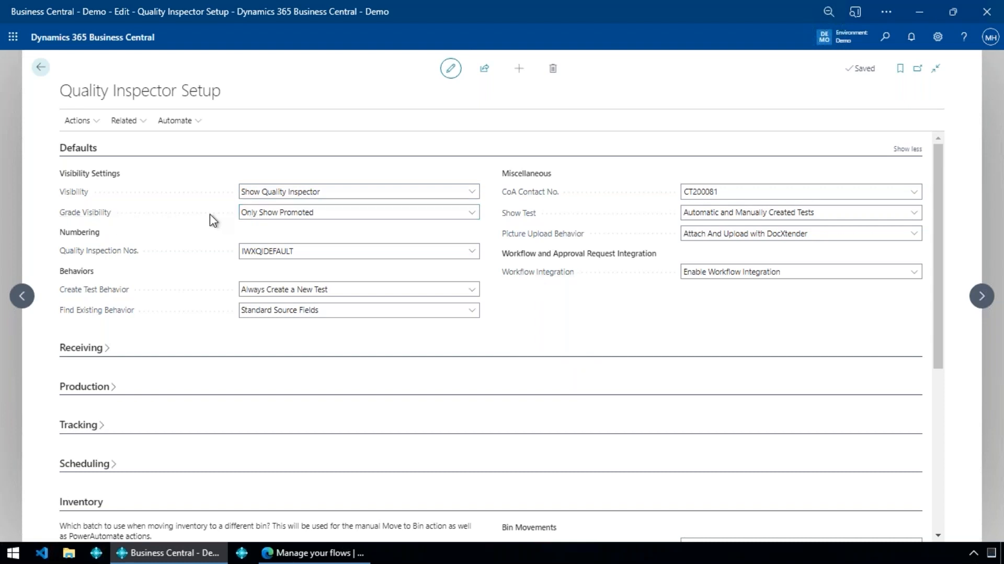
click(282, 217)
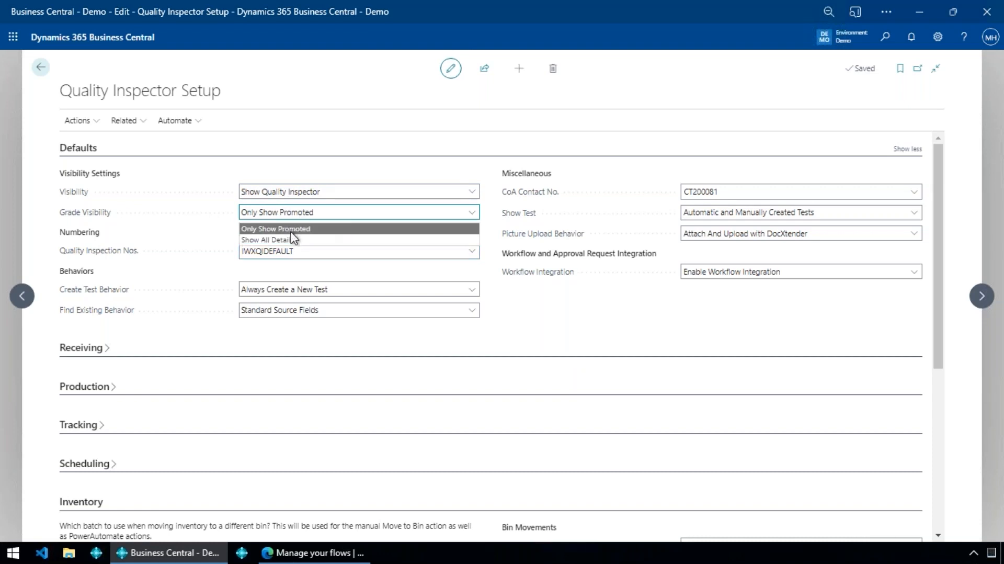
click(330, 215)
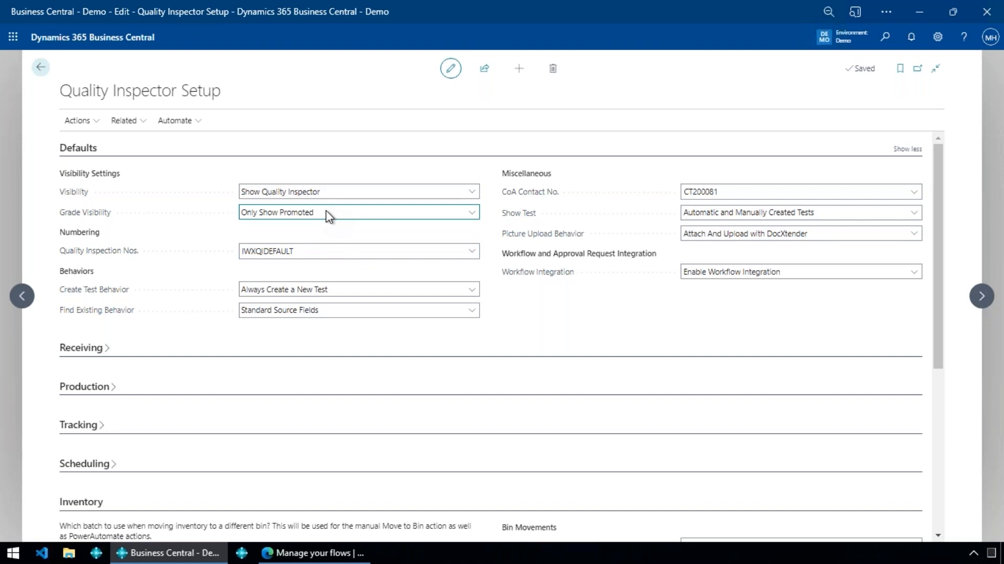
click(326, 214)
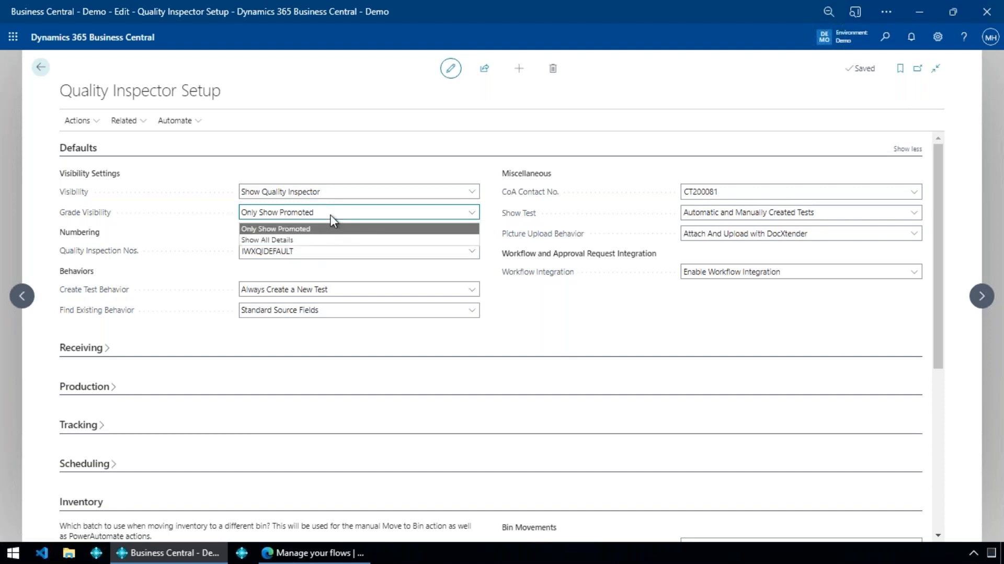
click(330, 228)
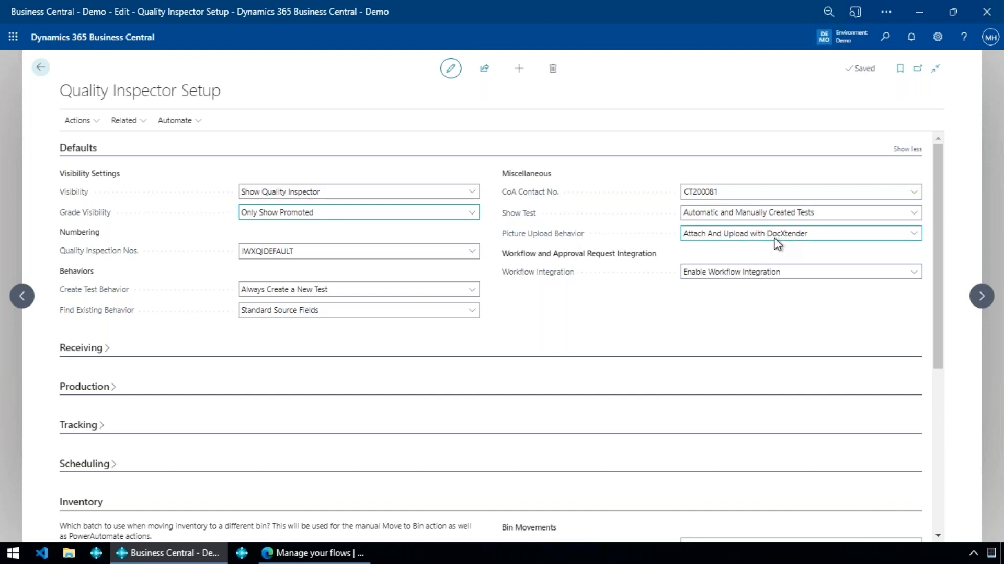
click(727, 236)
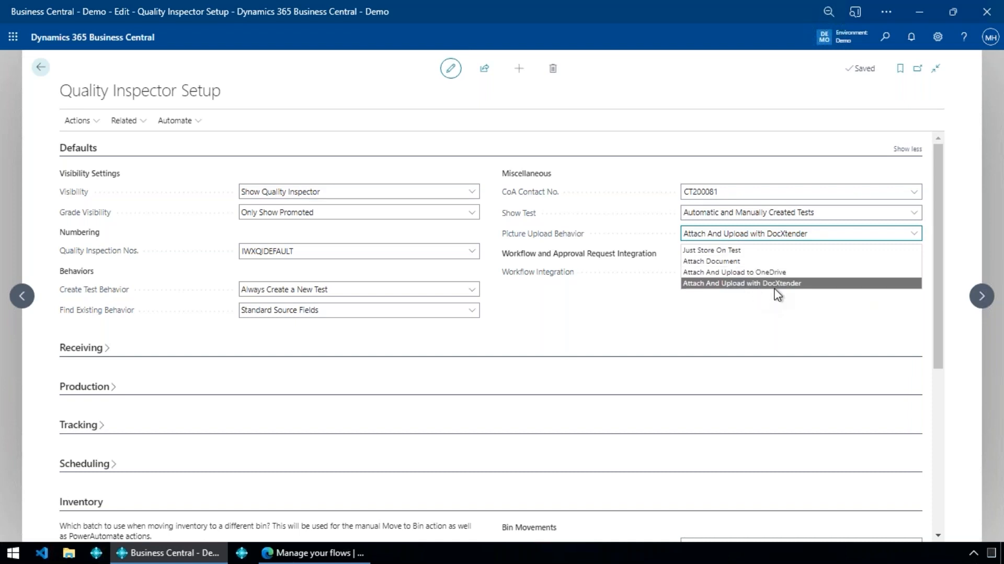
click(725, 312)
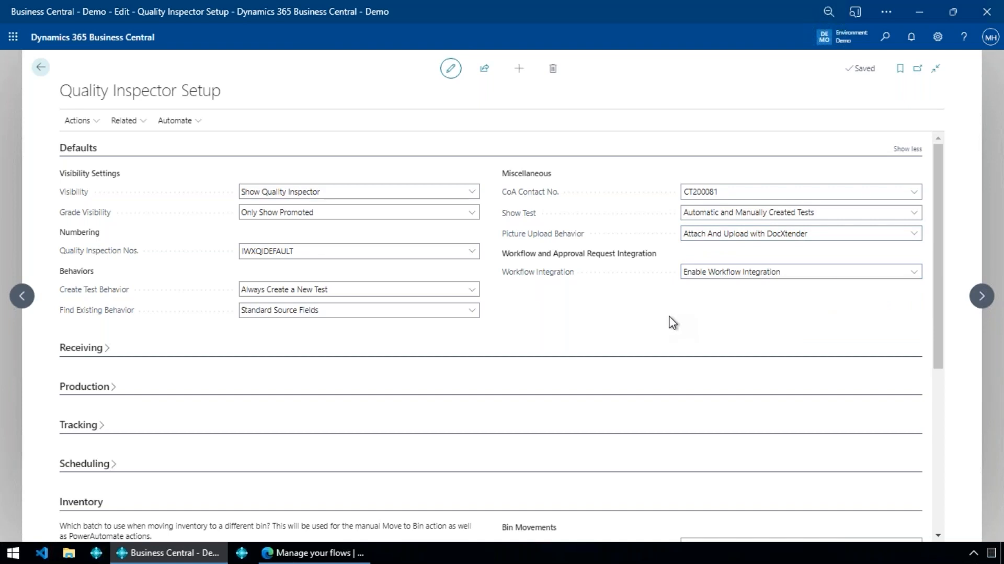
Expand the Receiving and Production sections of the setup.
click(99, 356)
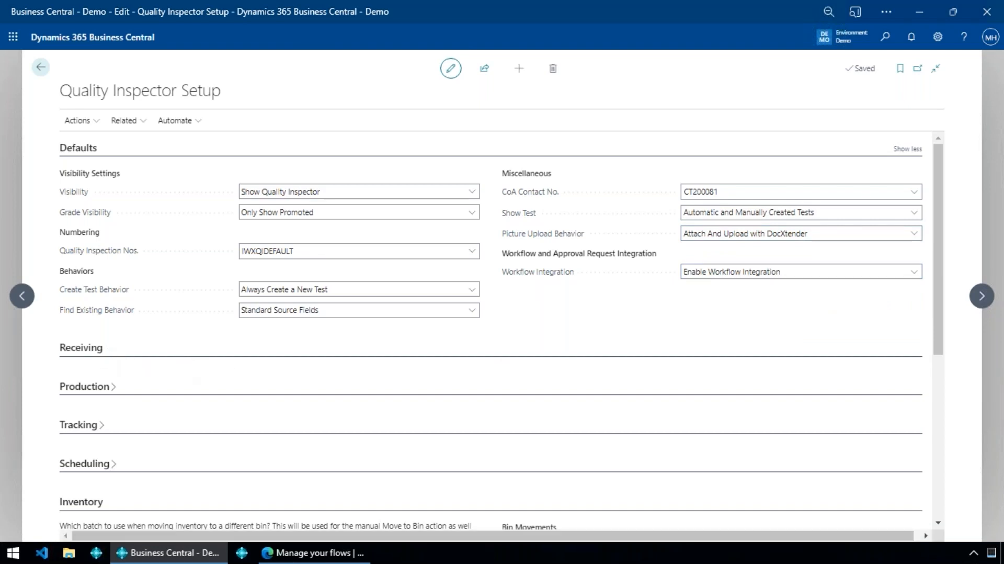
scroll(674, 405, down, 2)
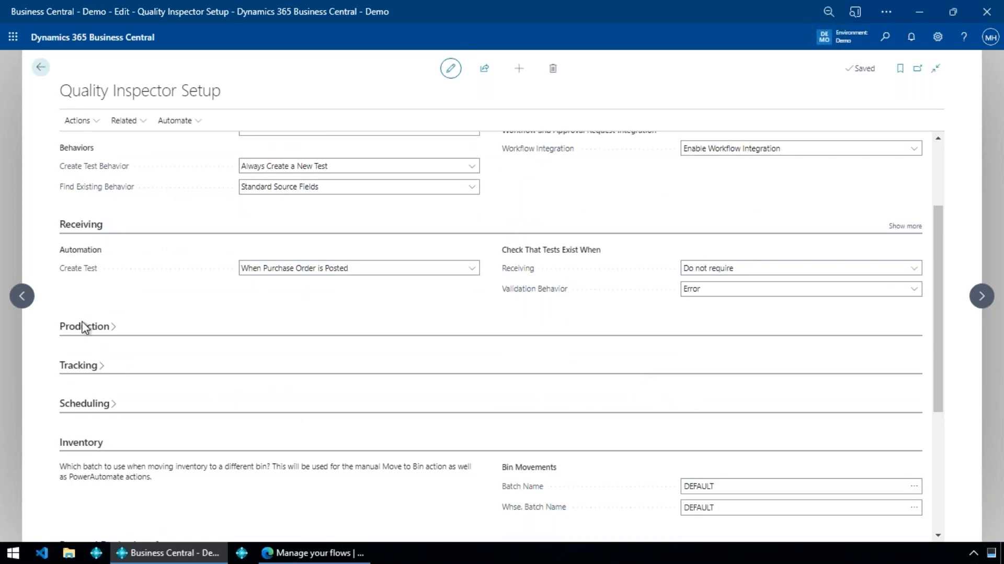
click(82, 327)
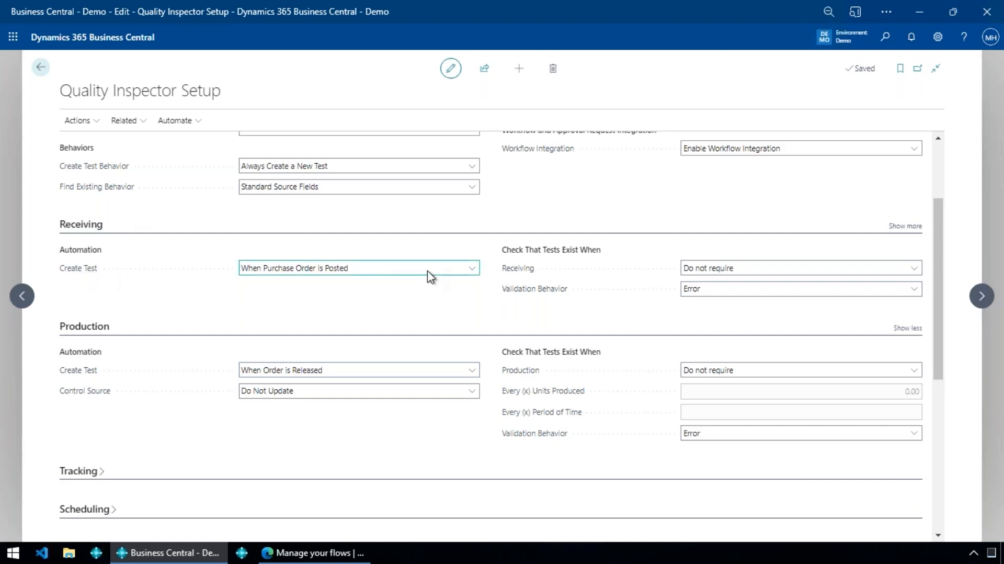
For Receiving, set Create Test to When Purchase Order is Posted and the test existence check to Before Post Purchase Order.
click(320, 272)
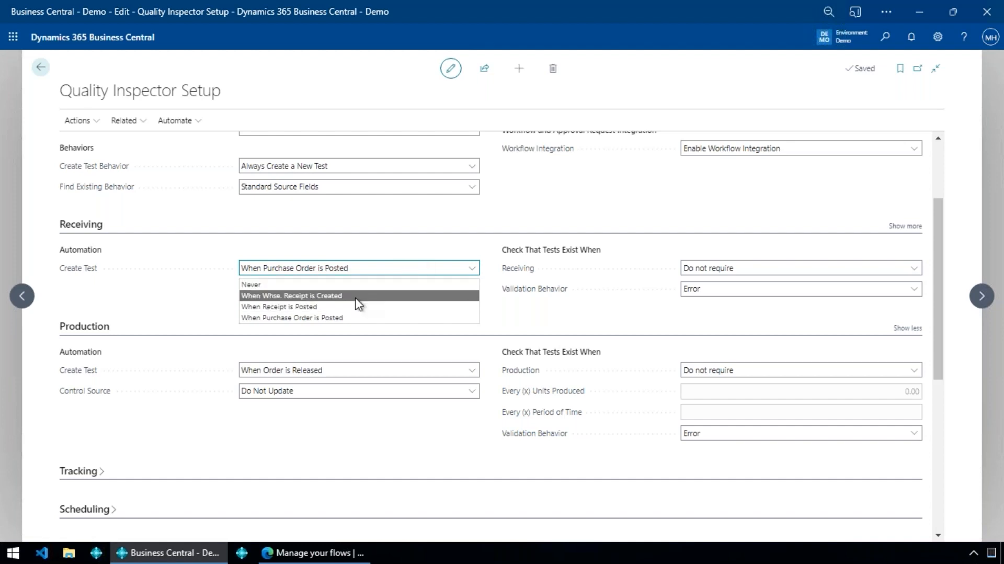
click(340, 318)
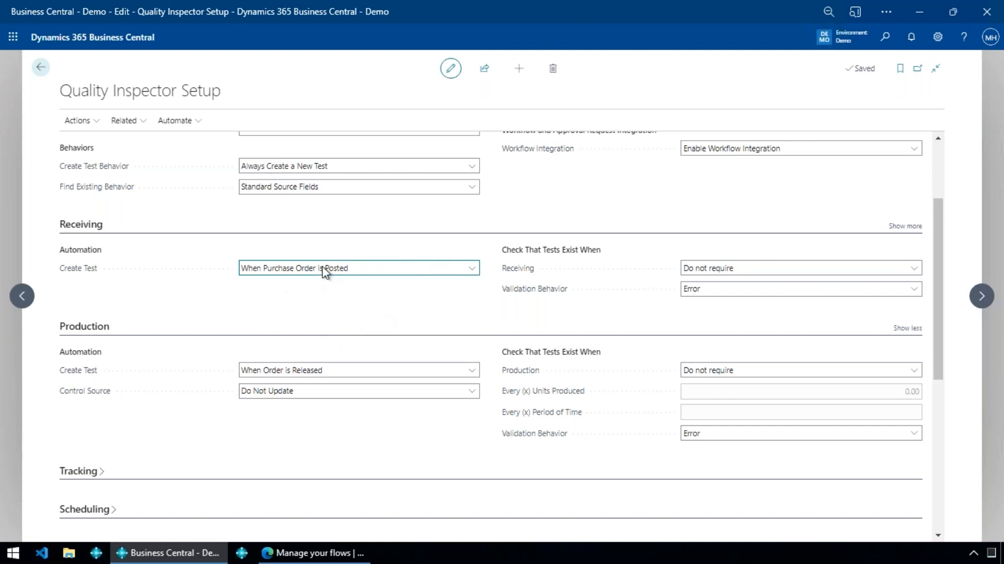
click(715, 277)
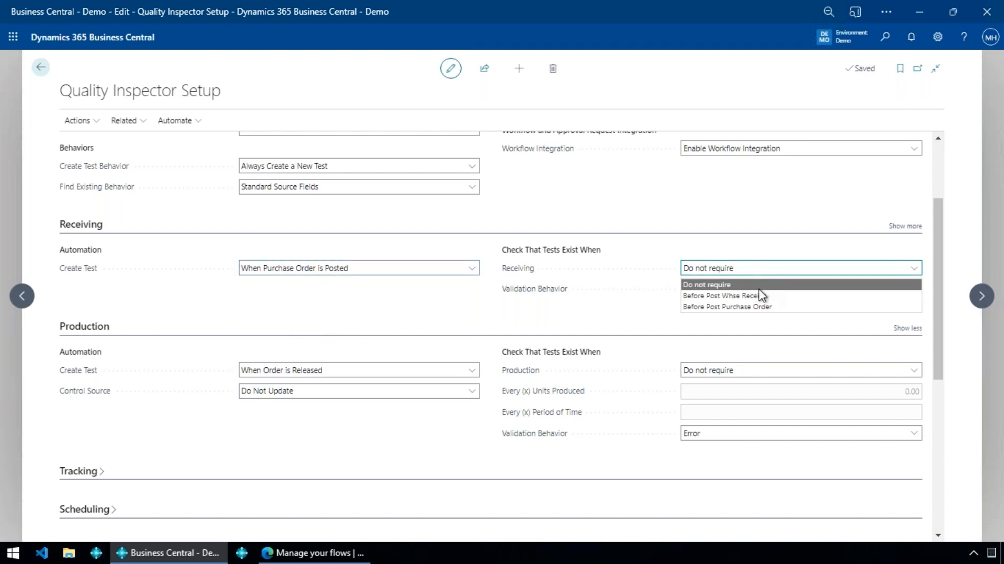
click(768, 307)
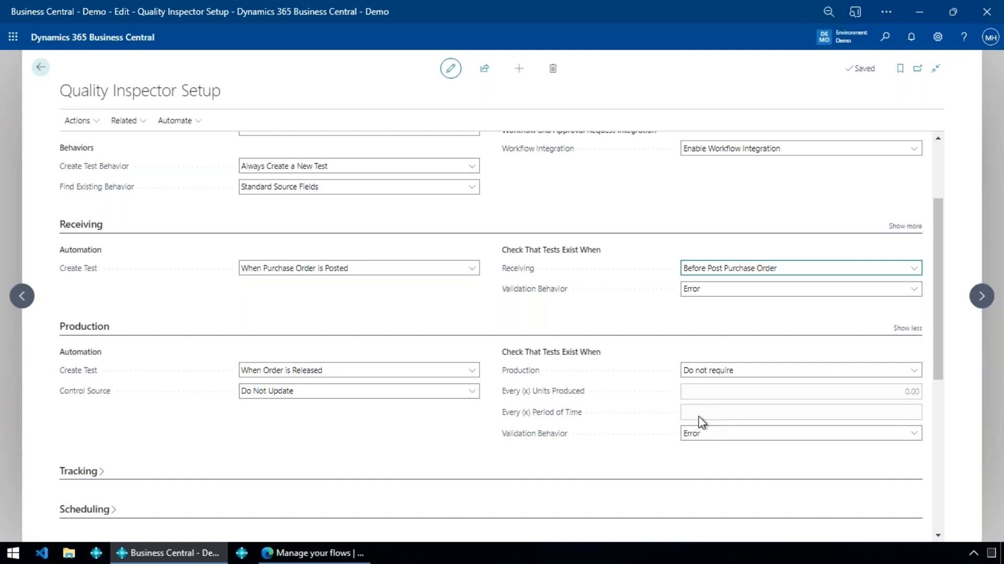
Look through the Production, Inventory and Personal Device Interface settings, ending back at the Defaults section.
scroll(696, 421, down, 1)
scroll(694, 421, down, 2)
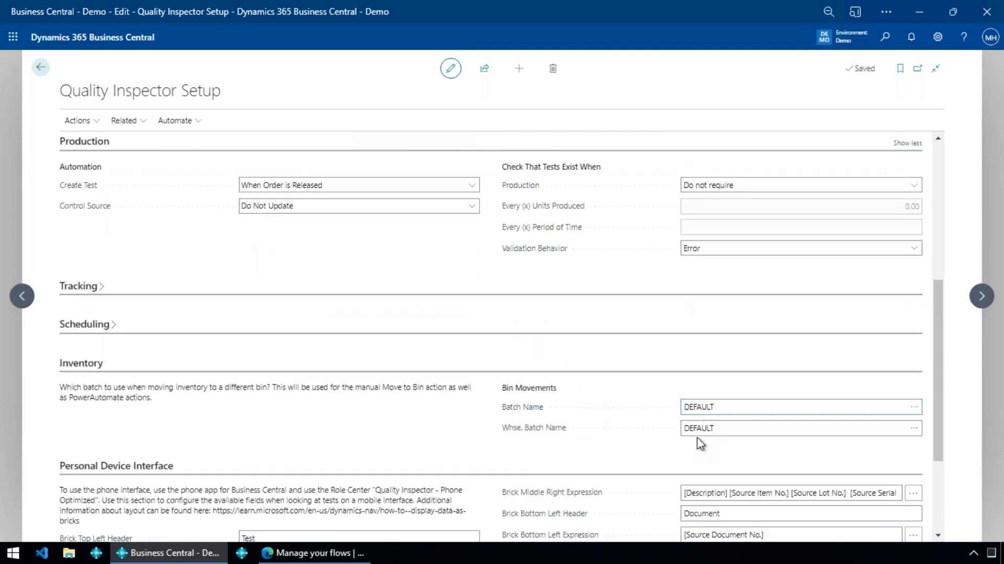
scroll(700, 444, up, 3)
scroll(706, 419, down, 3)
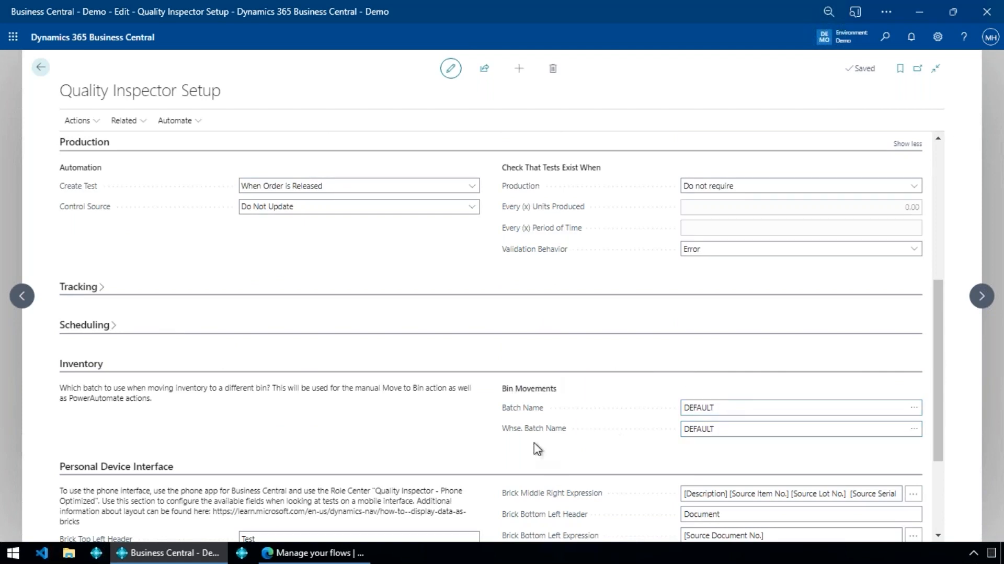
scroll(369, 485, up, 5)
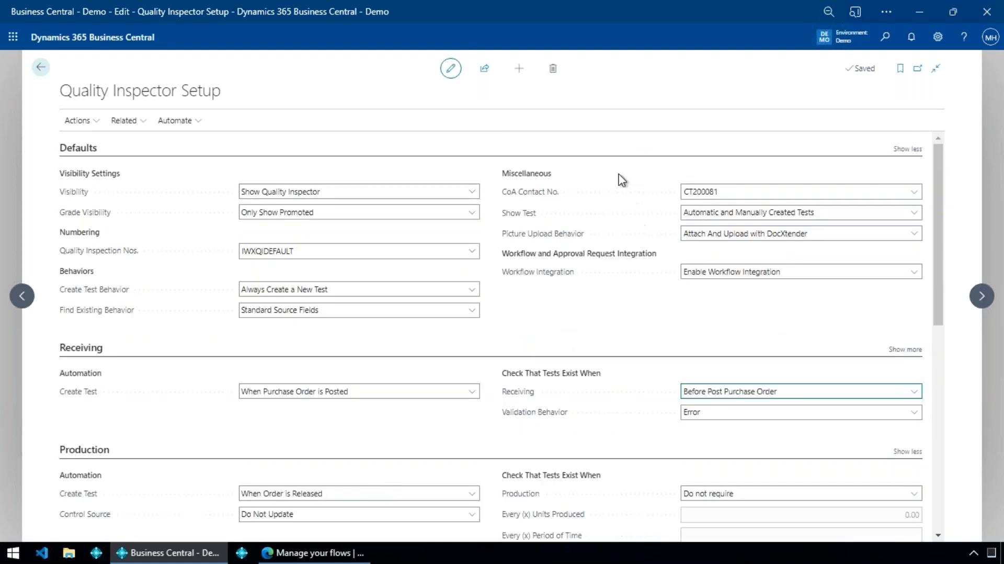
Open the related Quality Inspection Grades list and go through the grades from In Progress down to Grade A.
click(125, 121)
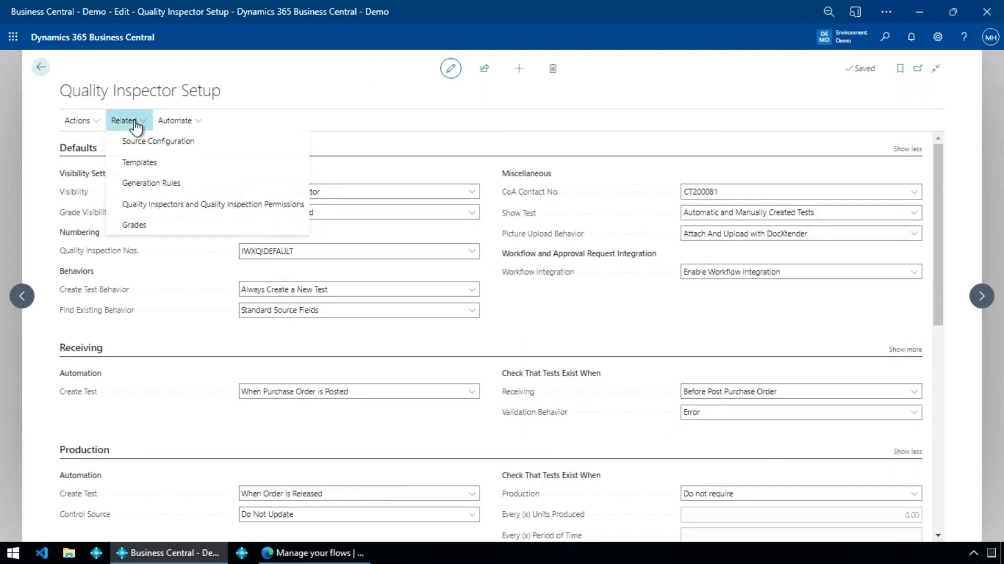
click(144, 227)
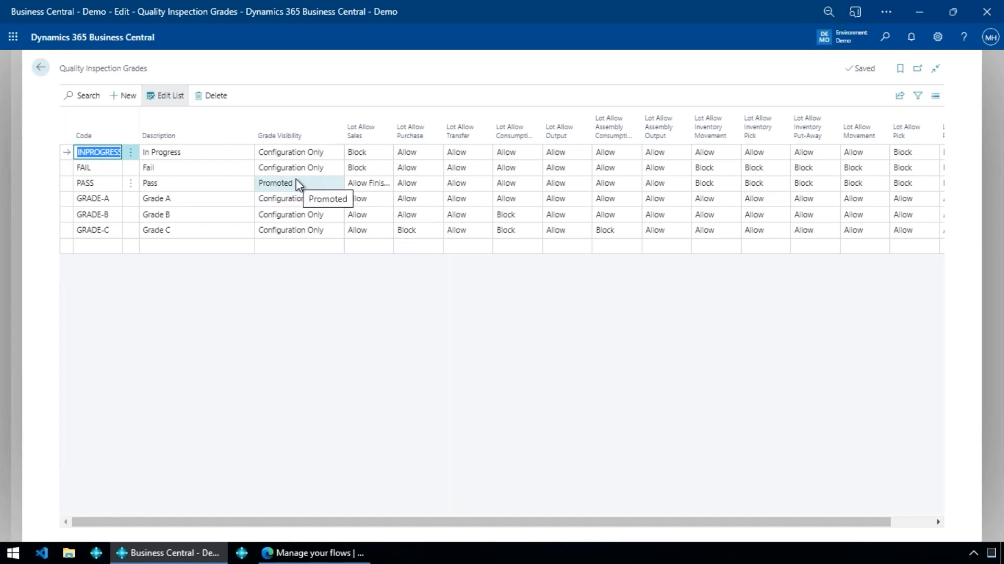
key(Down)
key(Down)
key(Down)
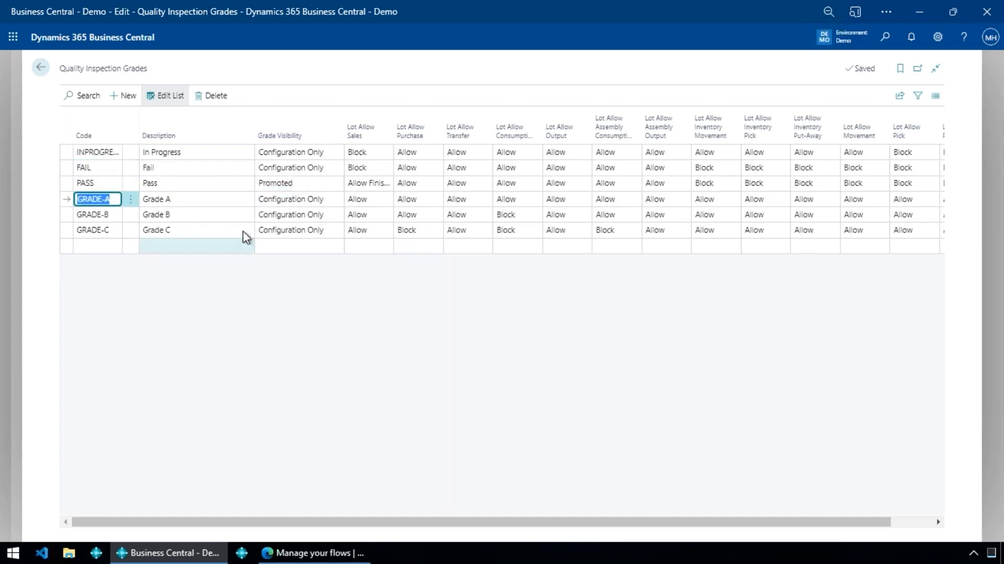
Examine Grade B's lot permissions for sales, purchase, transfer and consumption, comparing it with Grade A.
click(184, 215)
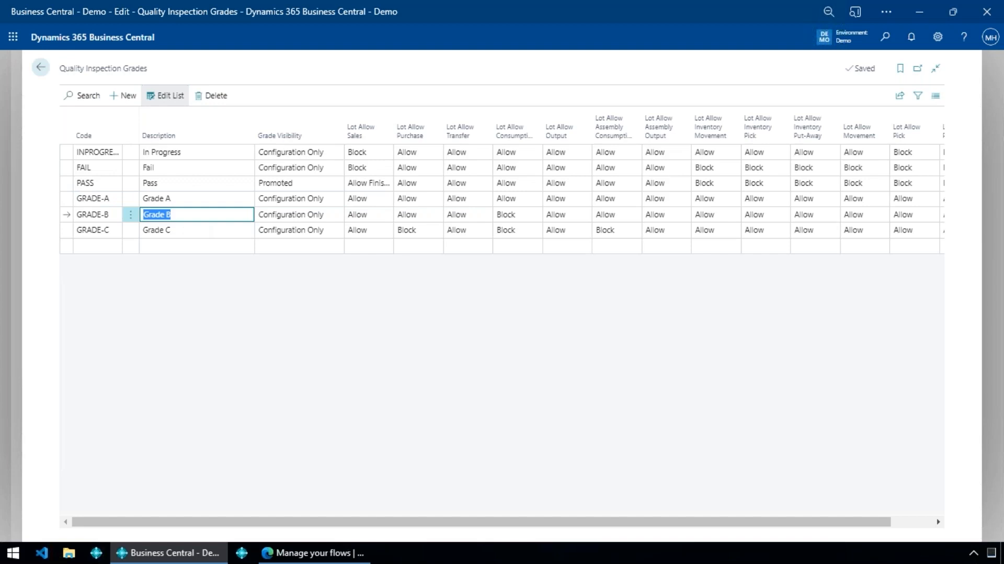
key(Up)
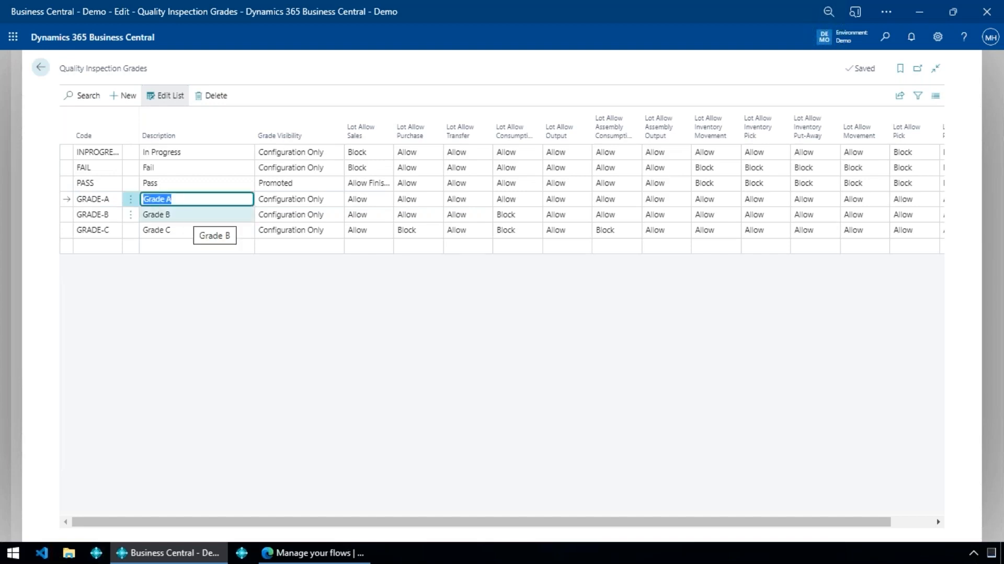
key(Down)
key(Tab)
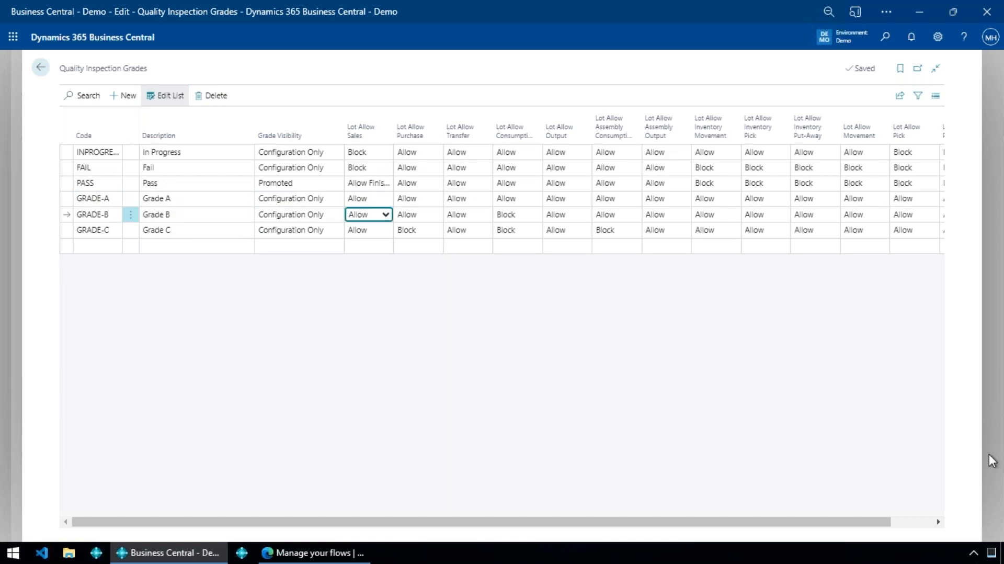
key(Tab)
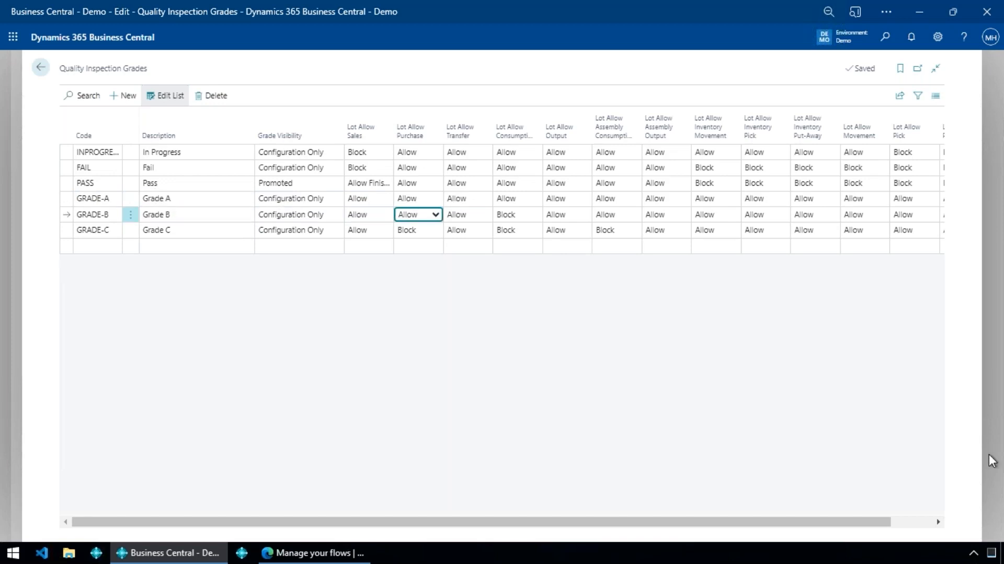
key(Tab)
key(Tab)
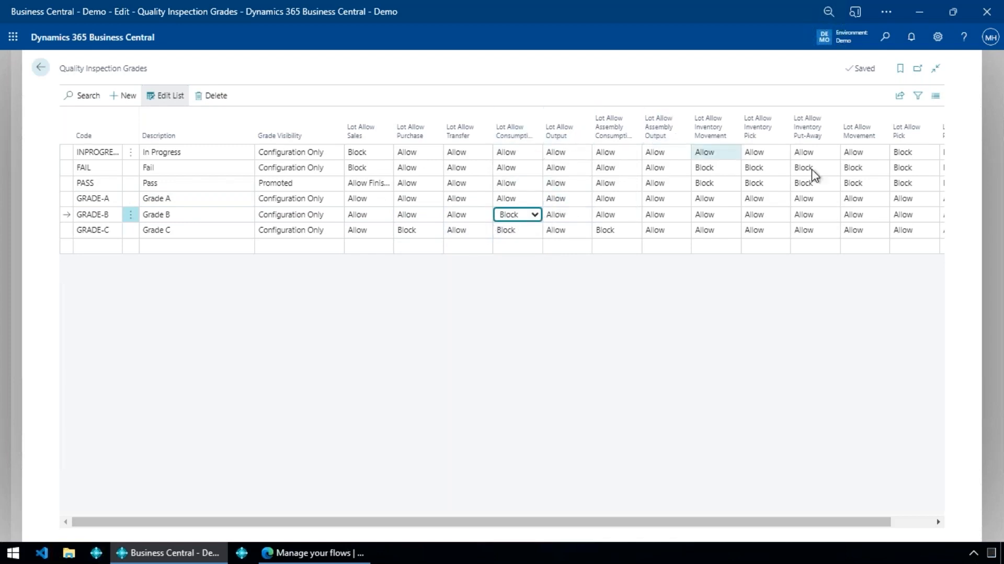
drag(648, 522, 381, 369)
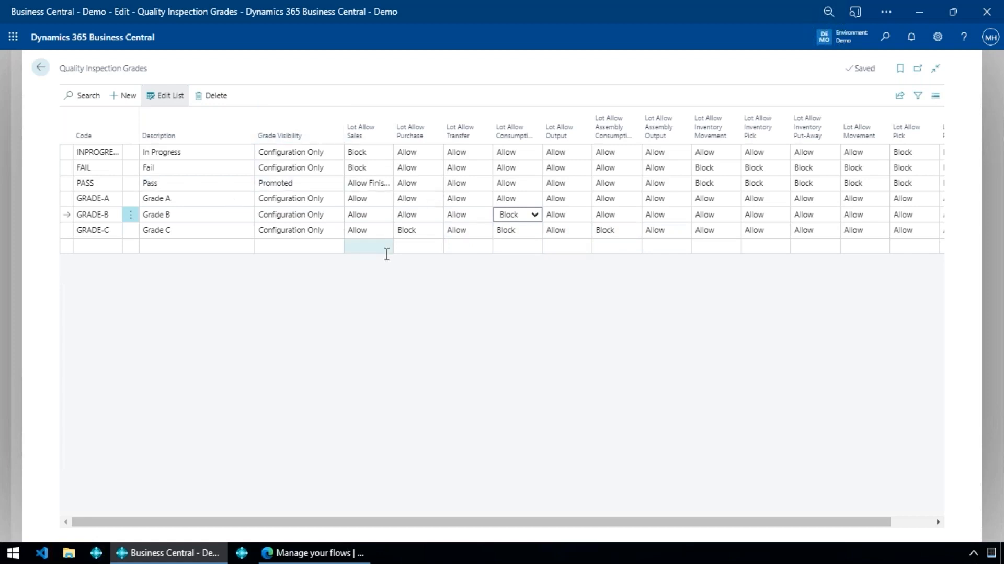
Mark the In Progress, Fail and Pass grades to review them together, clear the selection and close the grades list.
click(191, 152)
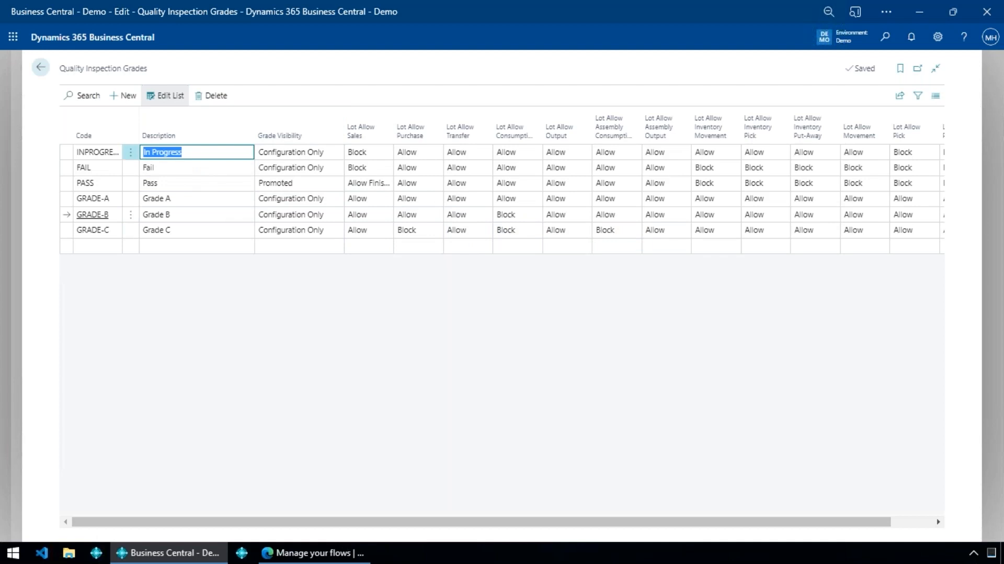
shift+click(195, 187)
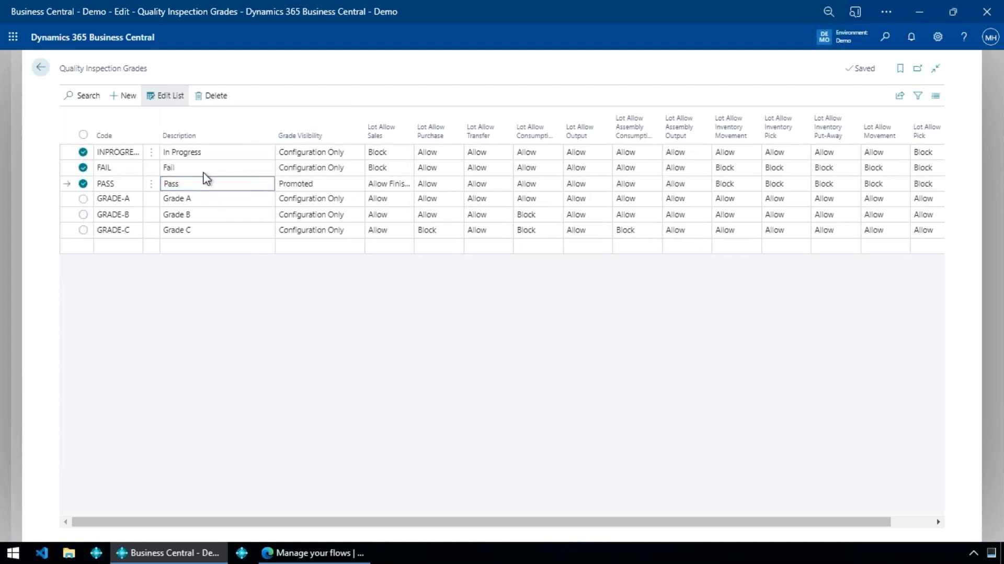
click(247, 156)
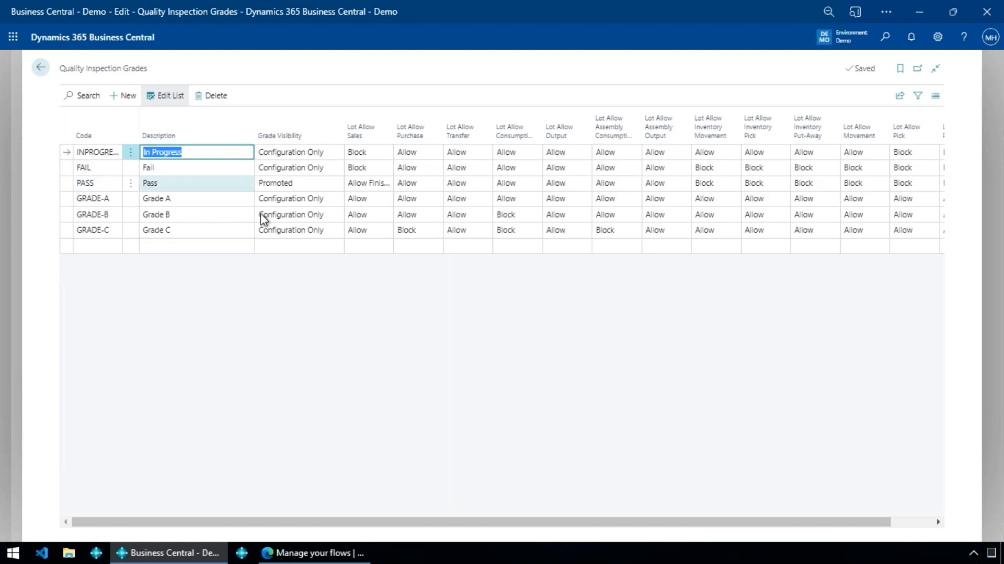
key(Escape)
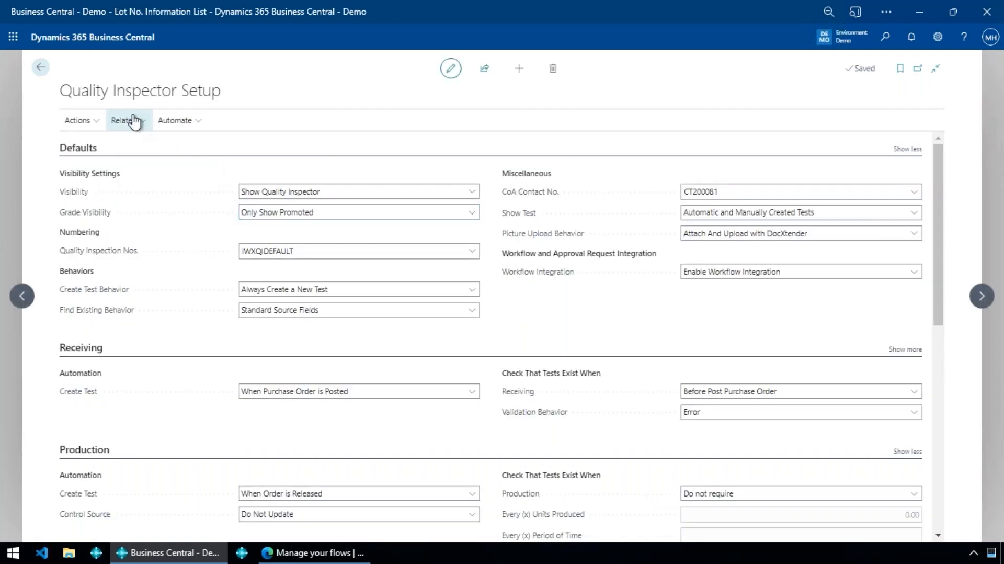
Open the related Source Configuration list and look through its source tables, filters and target tables.
click(129, 121)
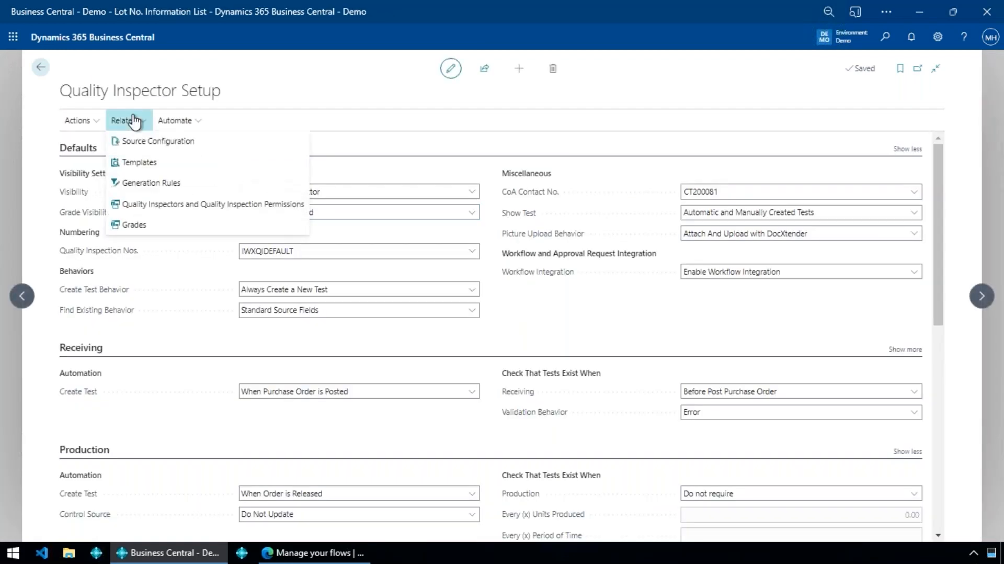
click(186, 147)
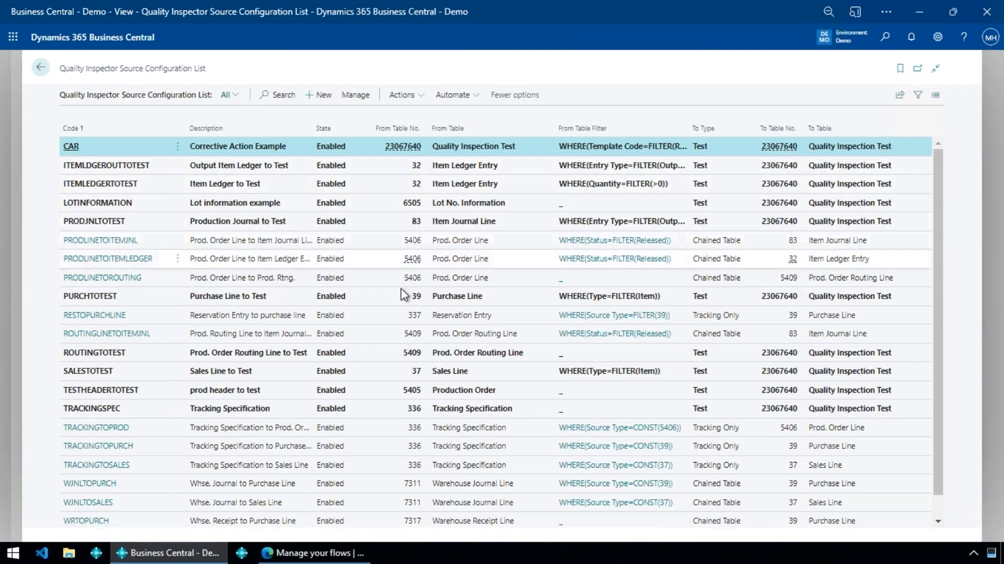
scroll(408, 460, down, 1)
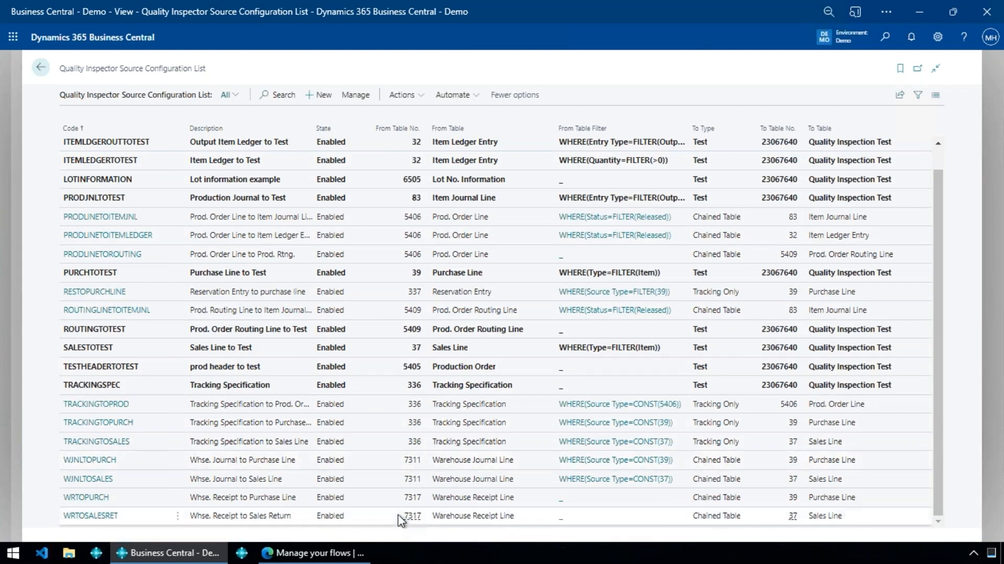
scroll(401, 520, up, 1)
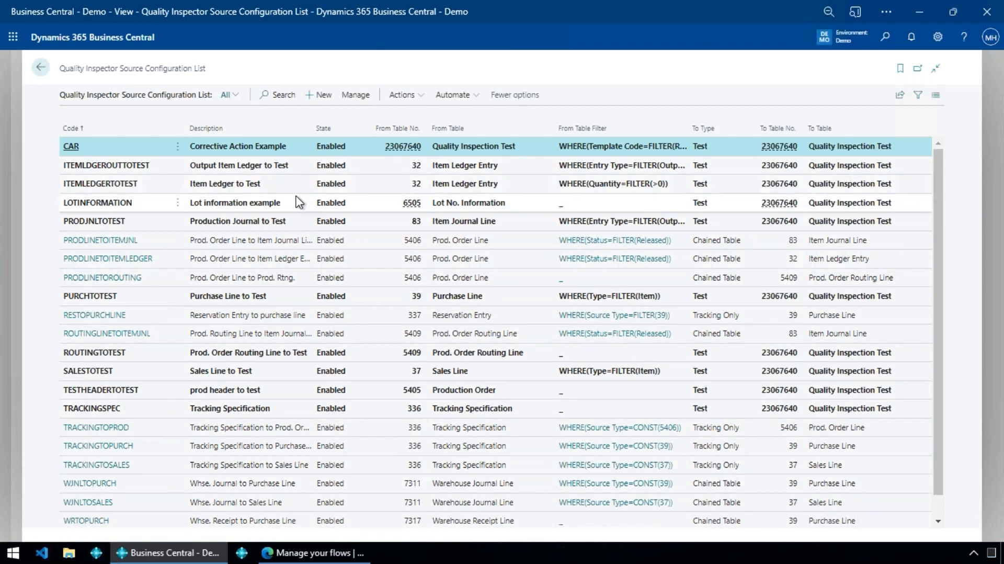
scroll(298, 202, down, 1)
scroll(291, 197, up, 1)
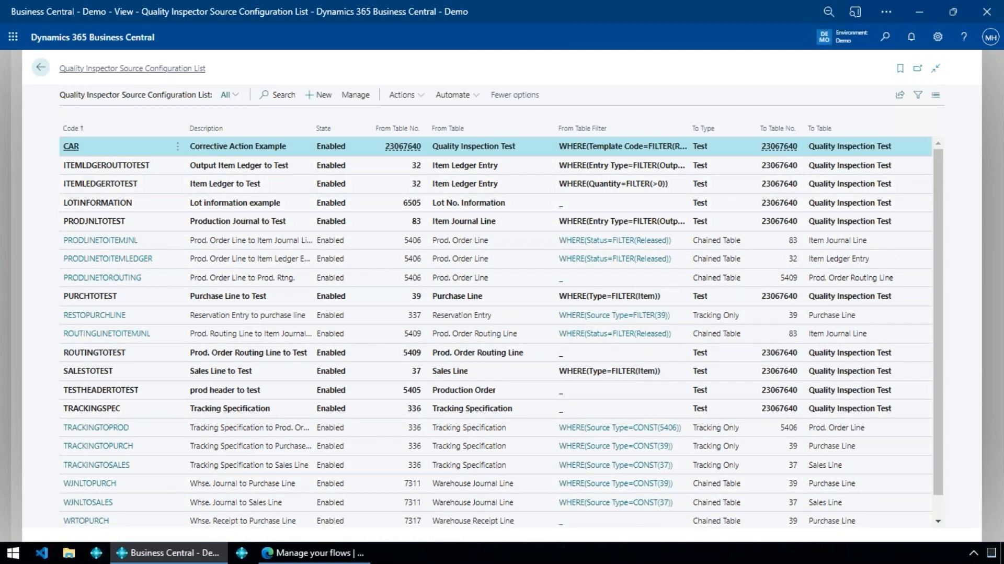
Read the page explanation of the Quality Inspector Source Configuration List and return to Quality Inspector Setup.
click(131, 68)
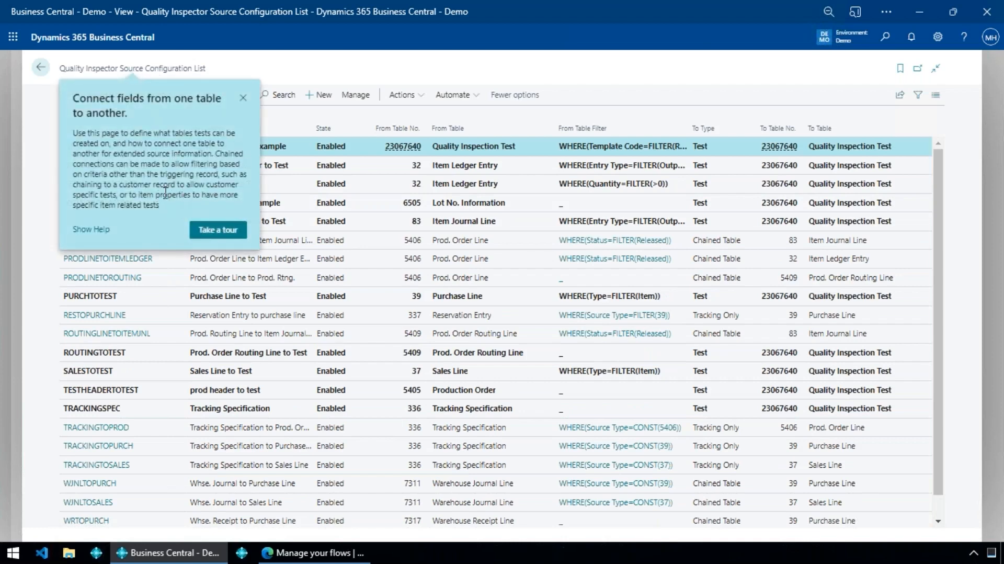
drag(153, 206, 83, 134)
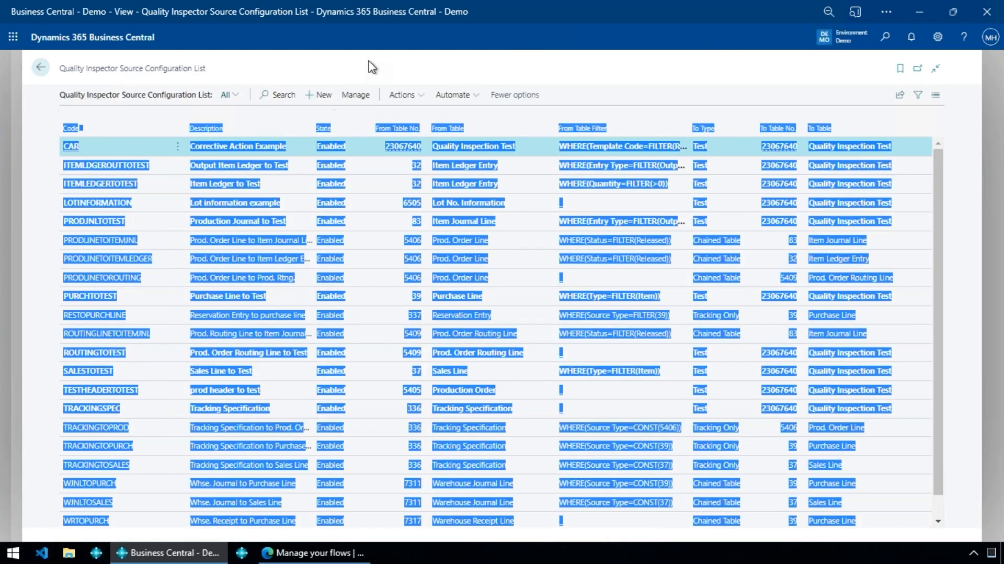
click(346, 72)
click(131, 68)
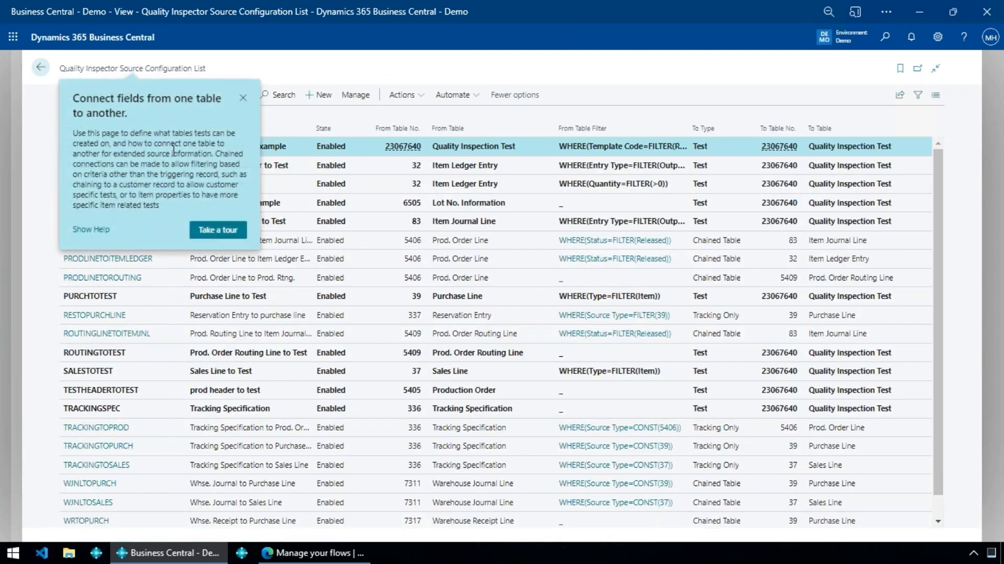
click(345, 70)
click(40, 67)
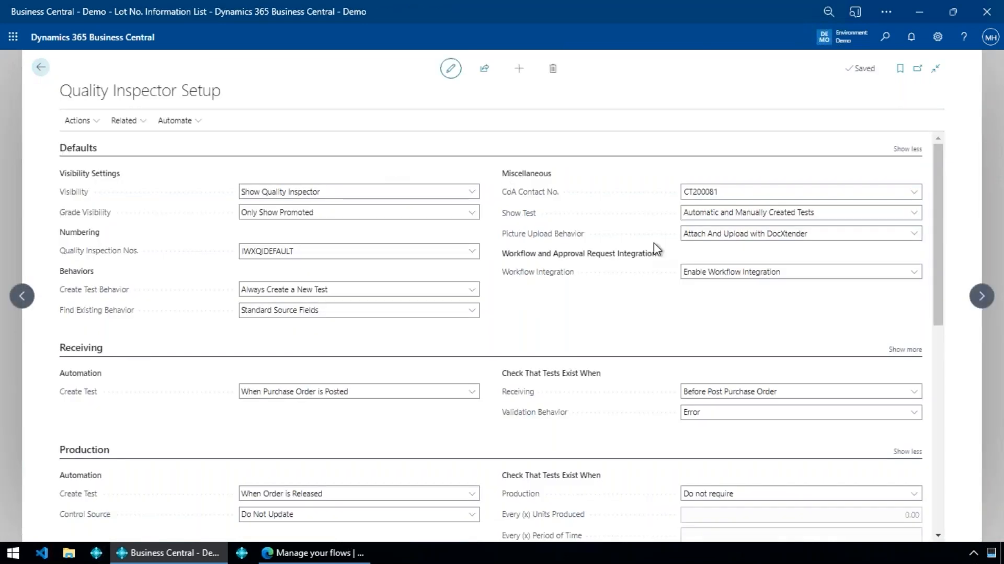
In the related Quality Inspectors and Quality Inspection Permissions, set Change Tests Assigned to Others to Allowed for the first user, and return to the home page.
click(147, 127)
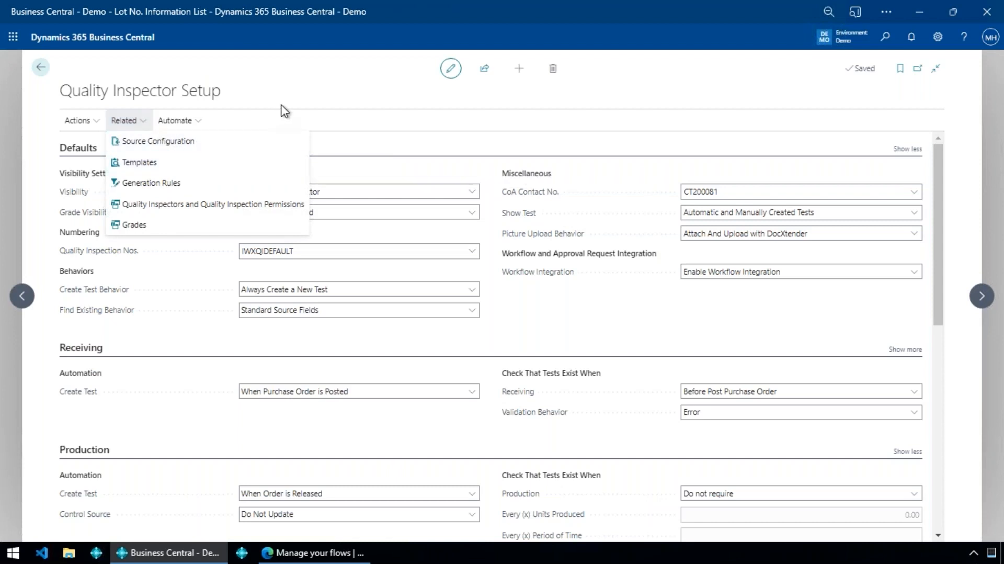
click(244, 208)
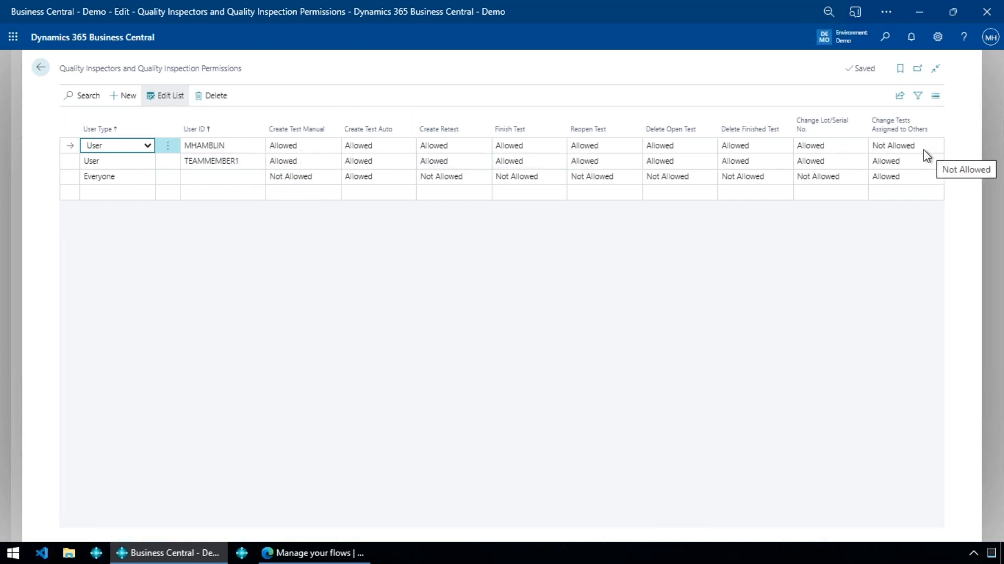
click(900, 149)
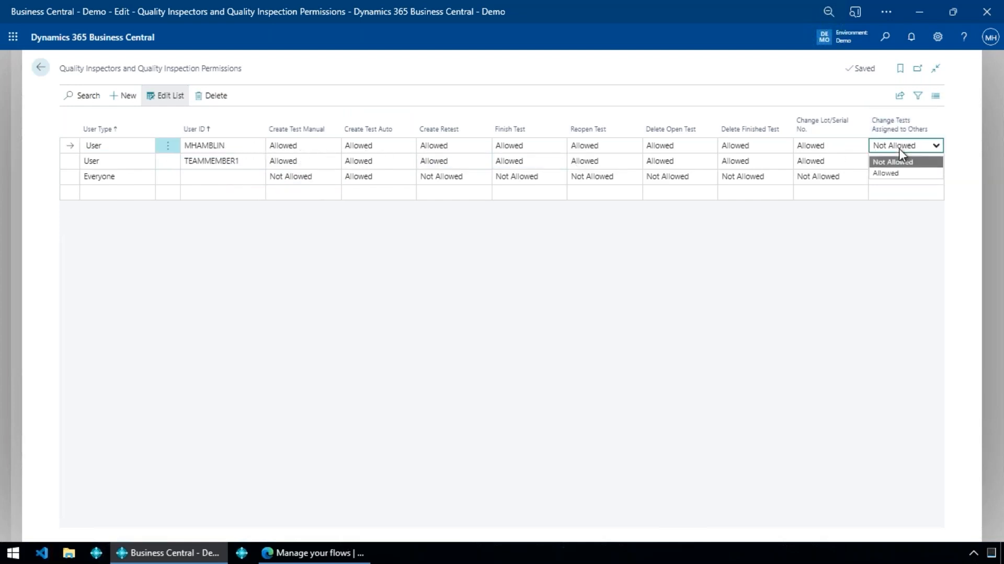
click(899, 174)
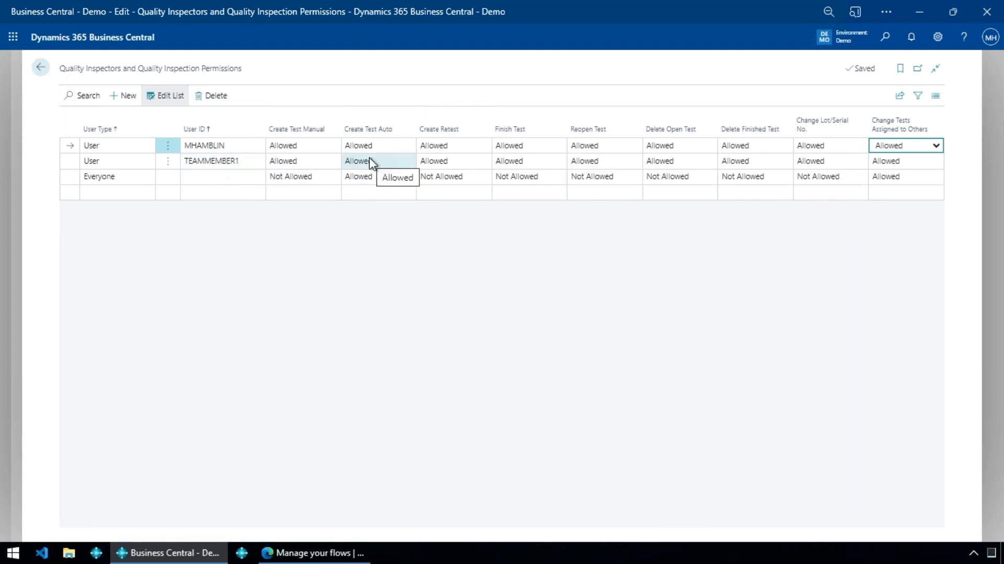
click(40, 67)
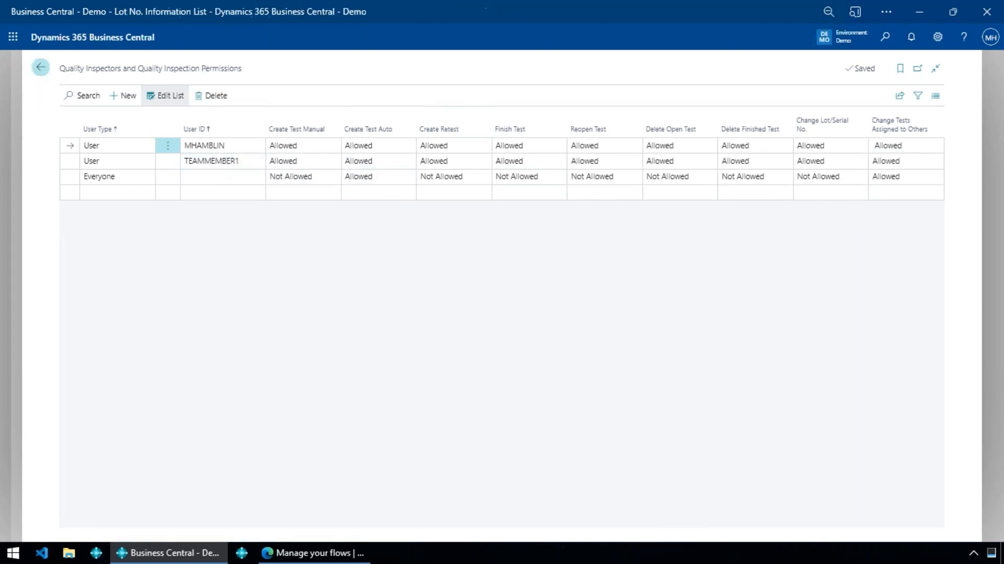
click(40, 67)
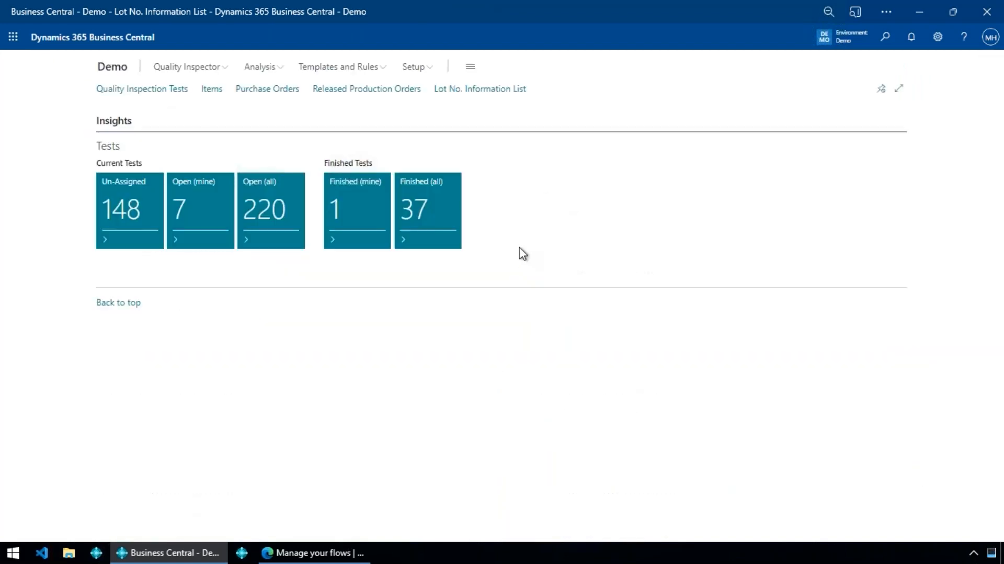
Open the London Postmaster purchase order and set Qty. to Receive to 1 on the LONDON Swivel Chair line.
click(255, 89)
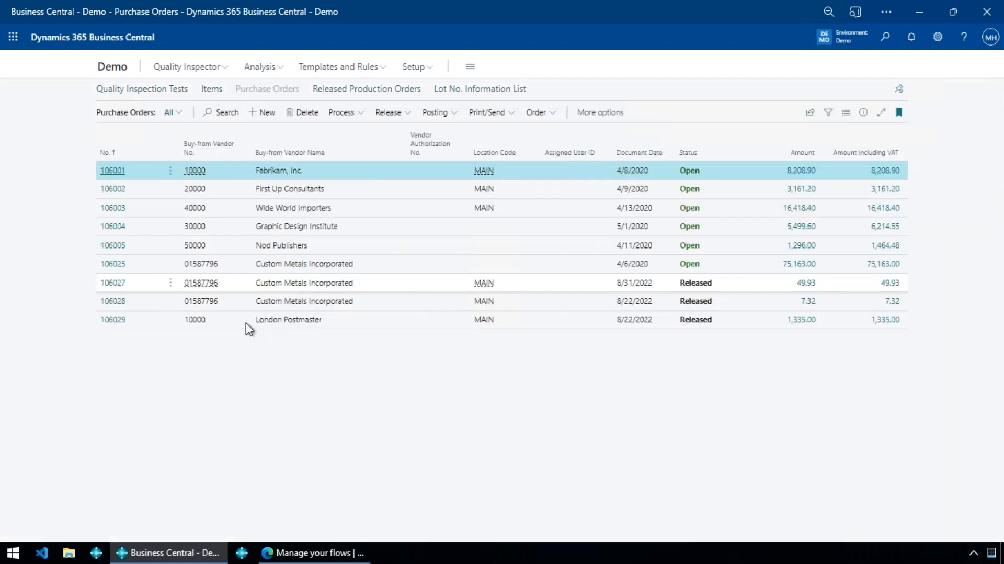
click(107, 322)
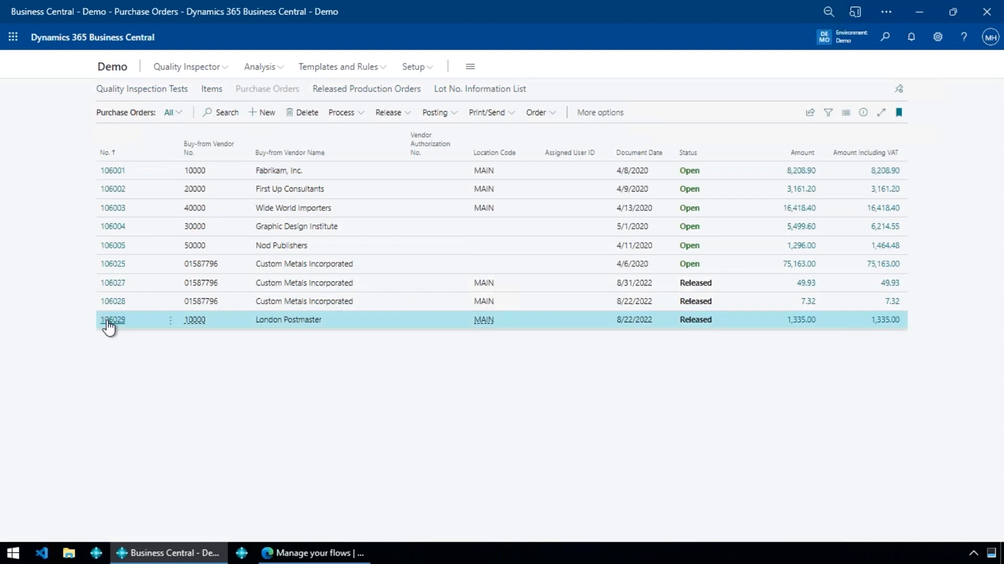
click(109, 321)
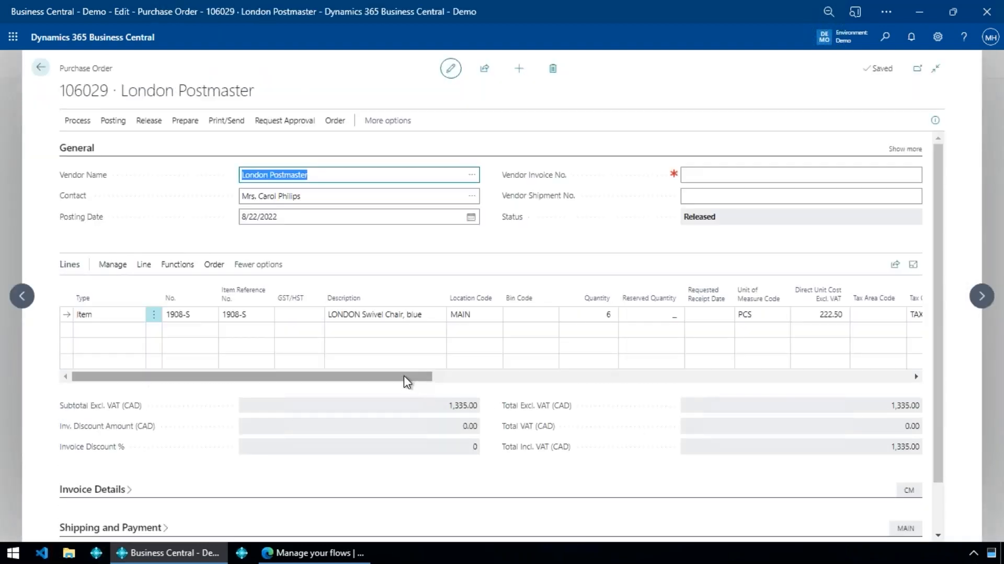
drag(404, 375, 604, 385)
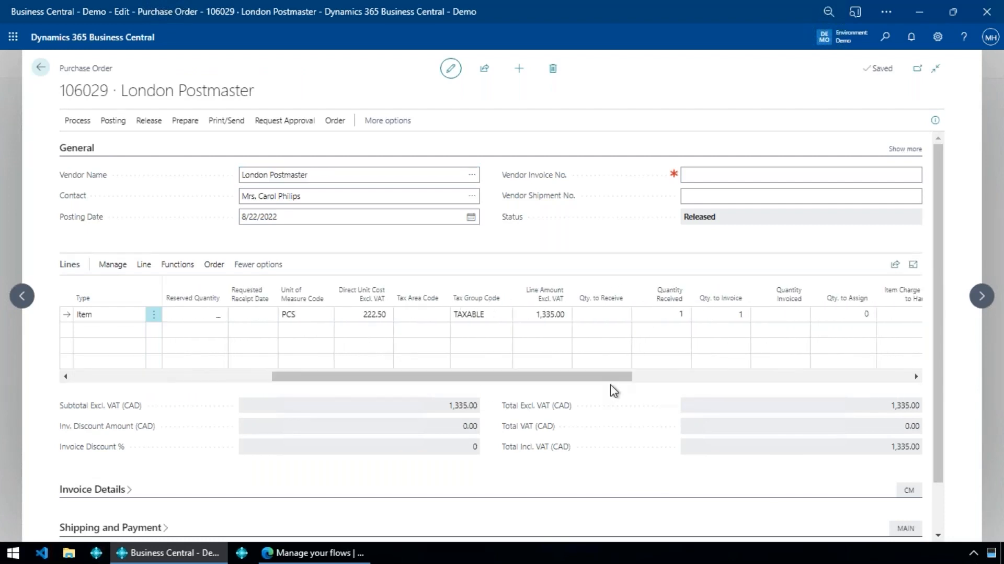
click(594, 314)
key(Tab)
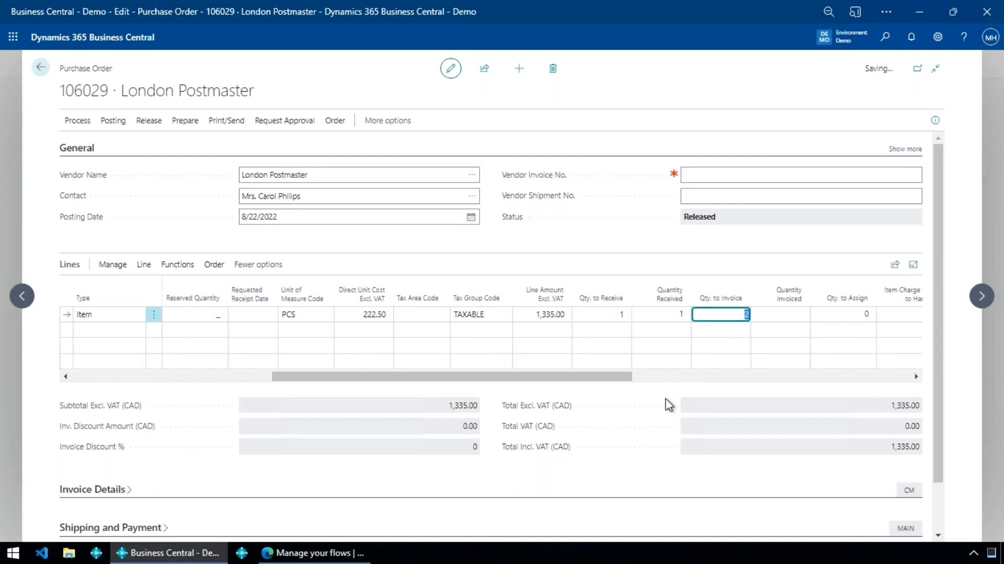
Try to post the purchase order with the Receive and Invoice option.
key(F9)
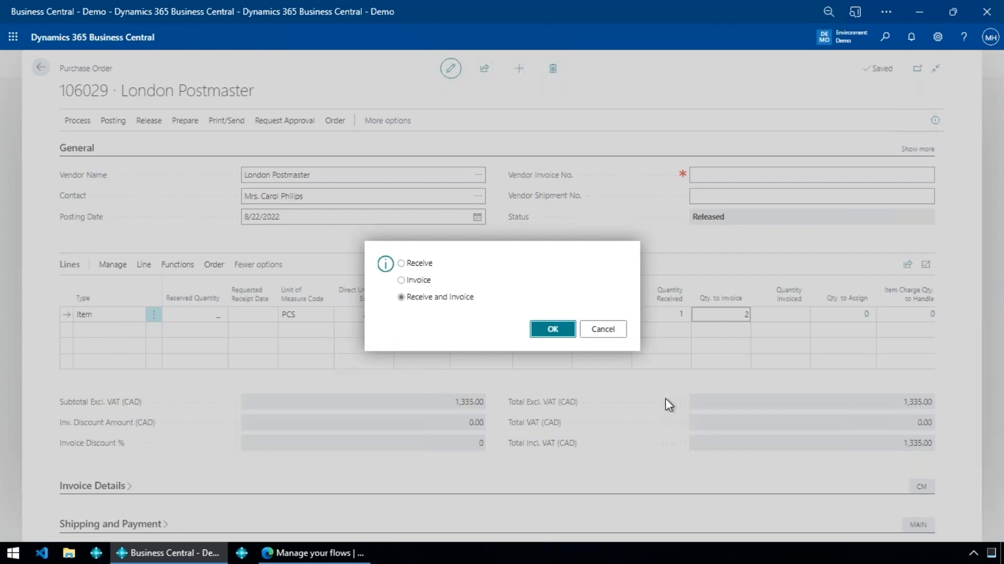
key(Return)
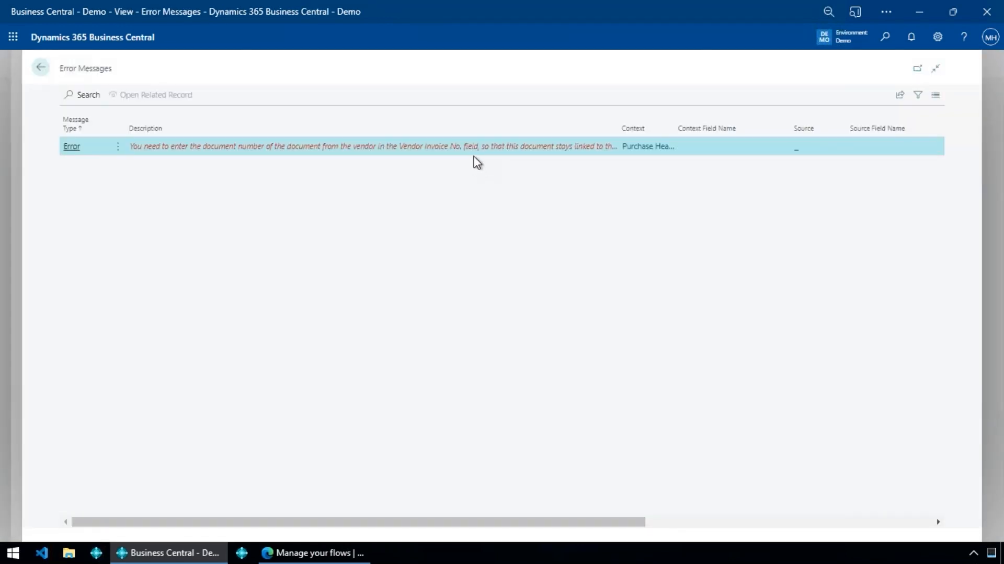
key(Escape)
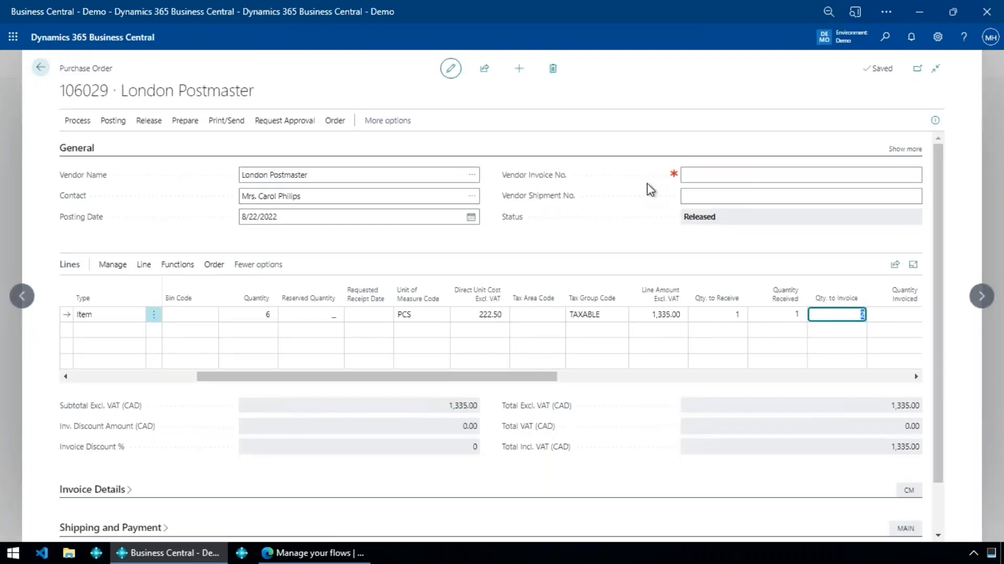
Enter the vendor invoice number on the purchase order and attempt the Receive and Invoice posting again.
click(751, 175)
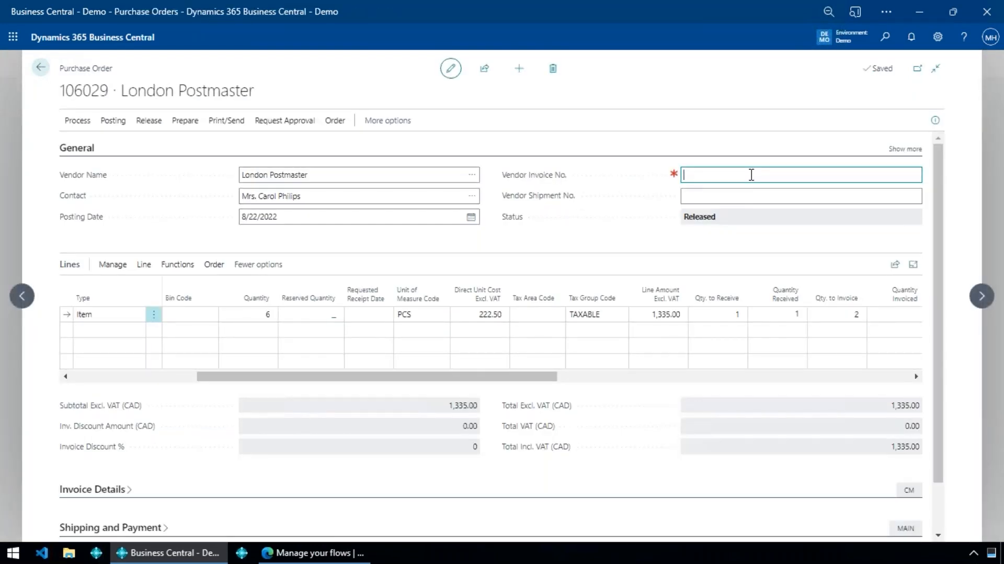
text(532513gdagadga)
key(F9)
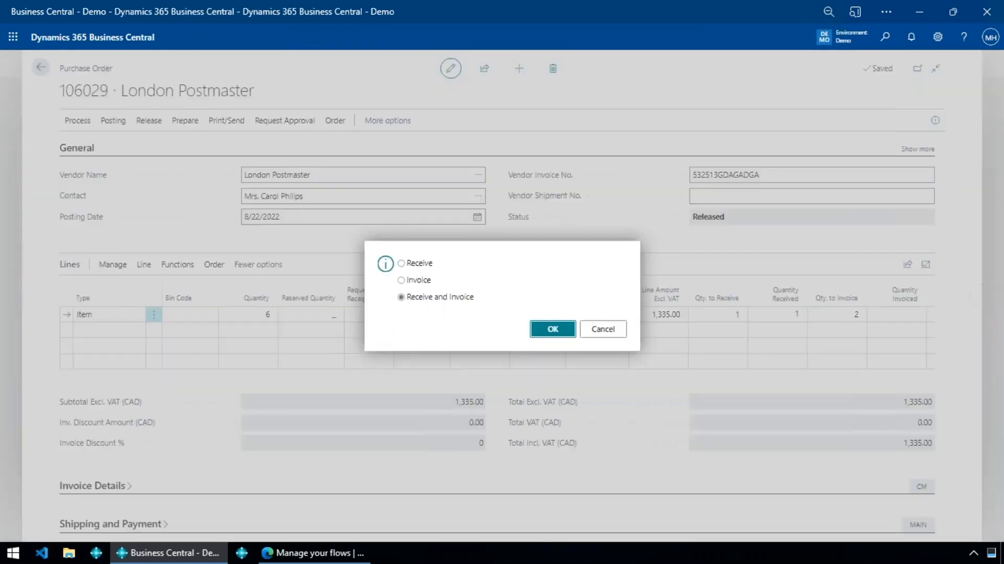
key(Return)
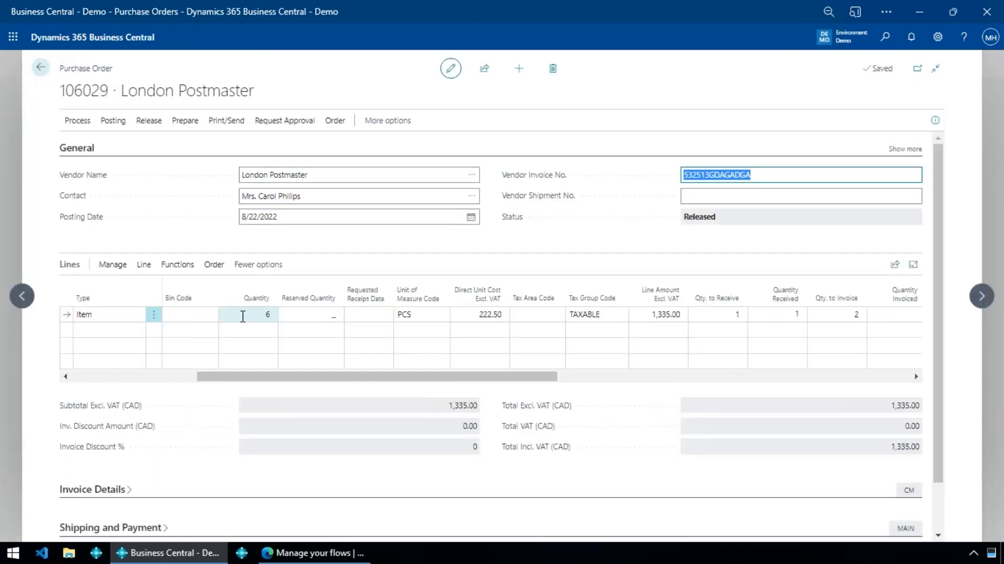
Try to create a quality inspection test manually from the LONDON Swivel Chair purchase line.
click(182, 380)
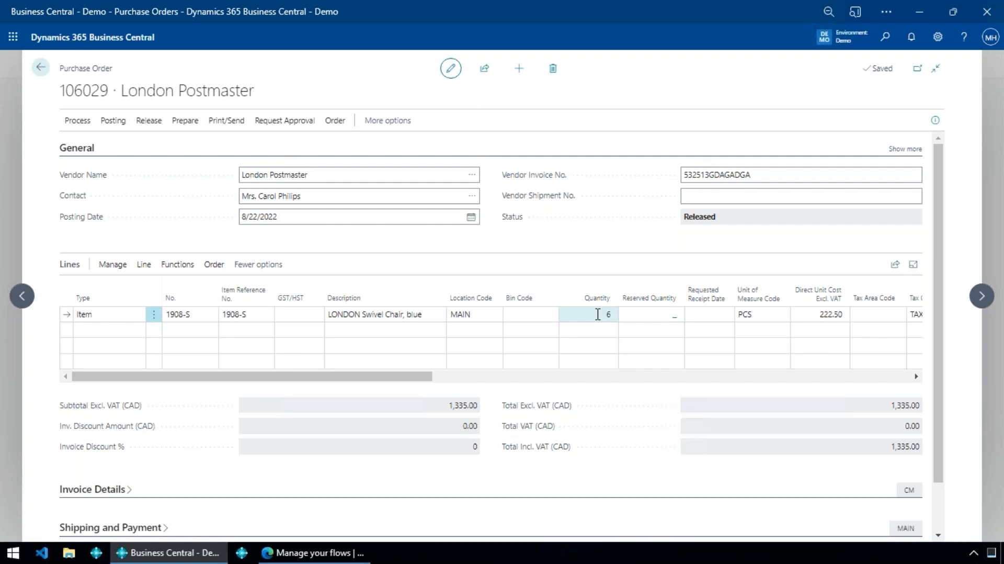
key(Tab)
key(Tab)
key(Tab)
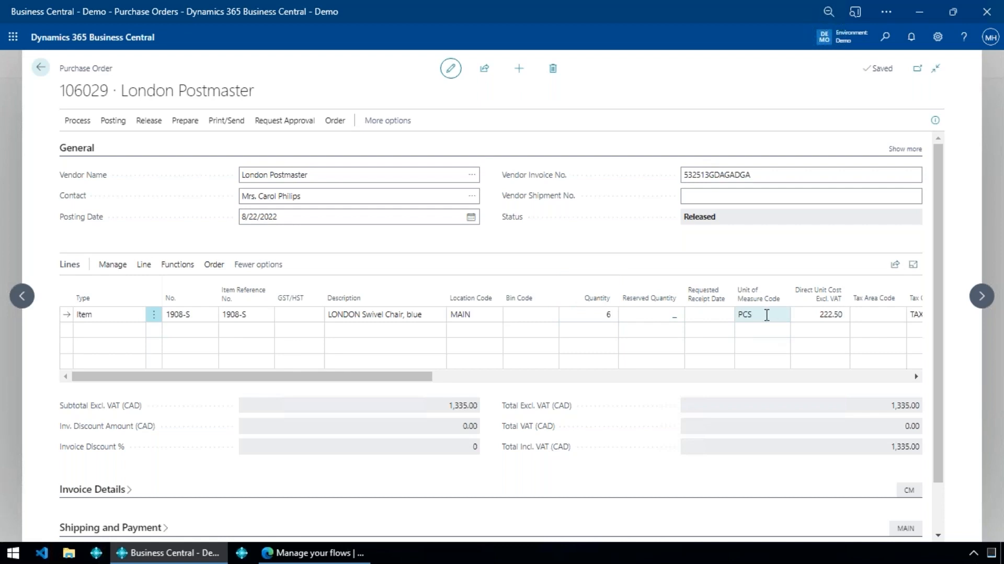
click(655, 330)
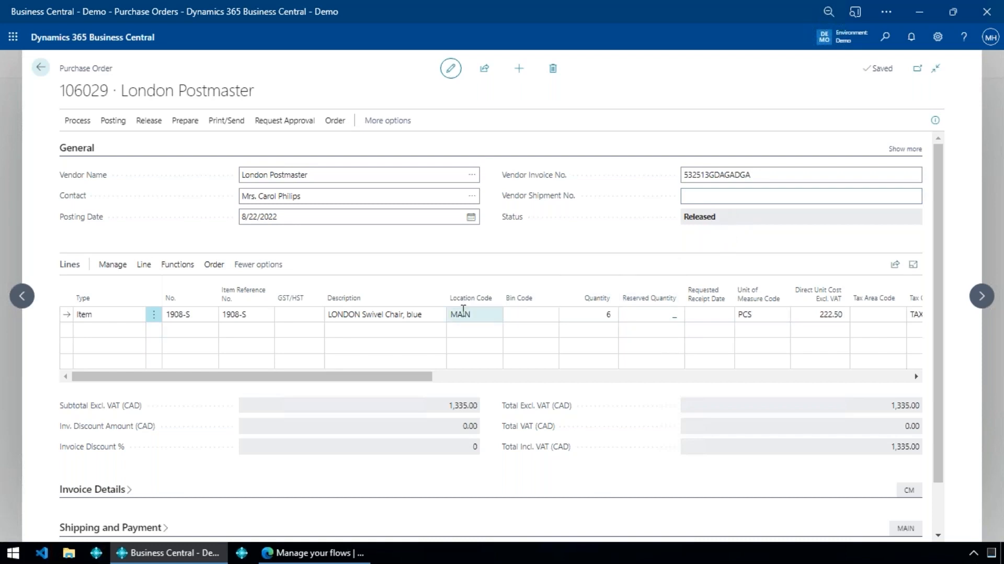
click(148, 265)
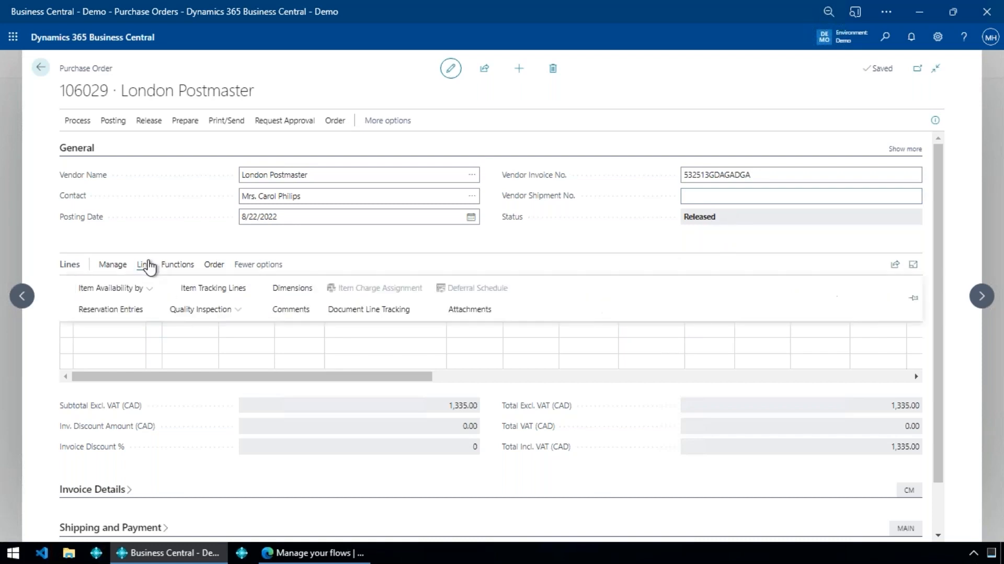
click(209, 313)
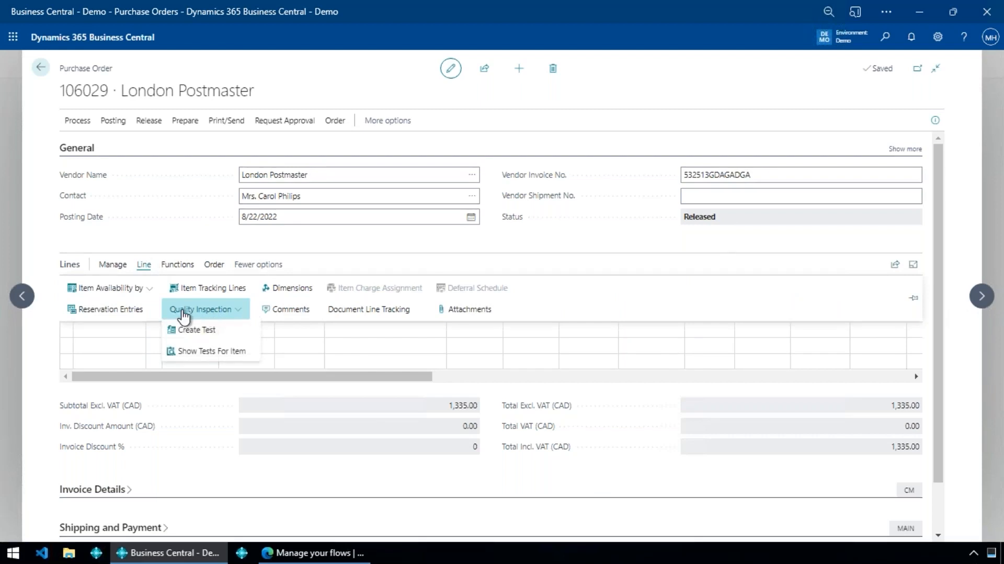
click(207, 335)
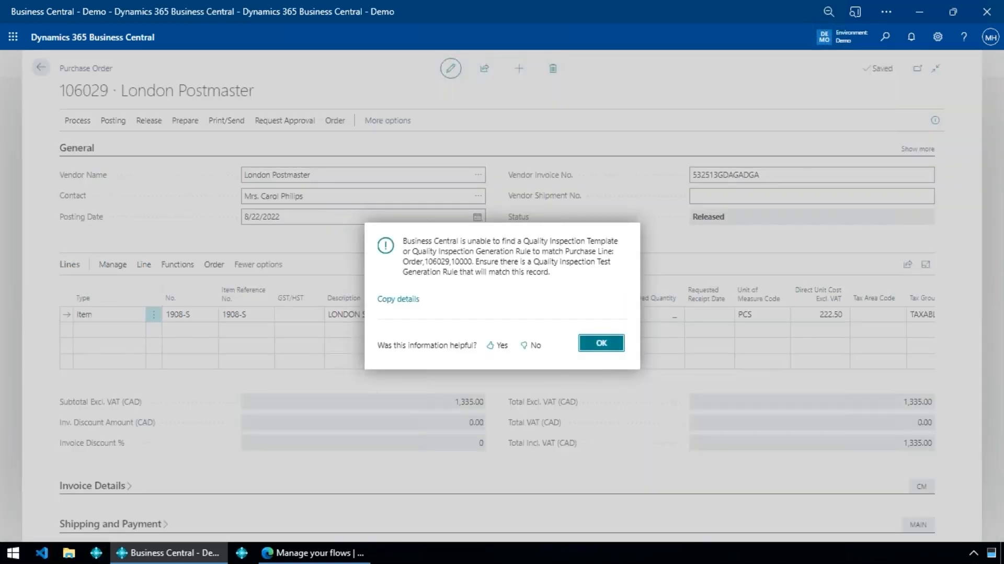
click(601, 342)
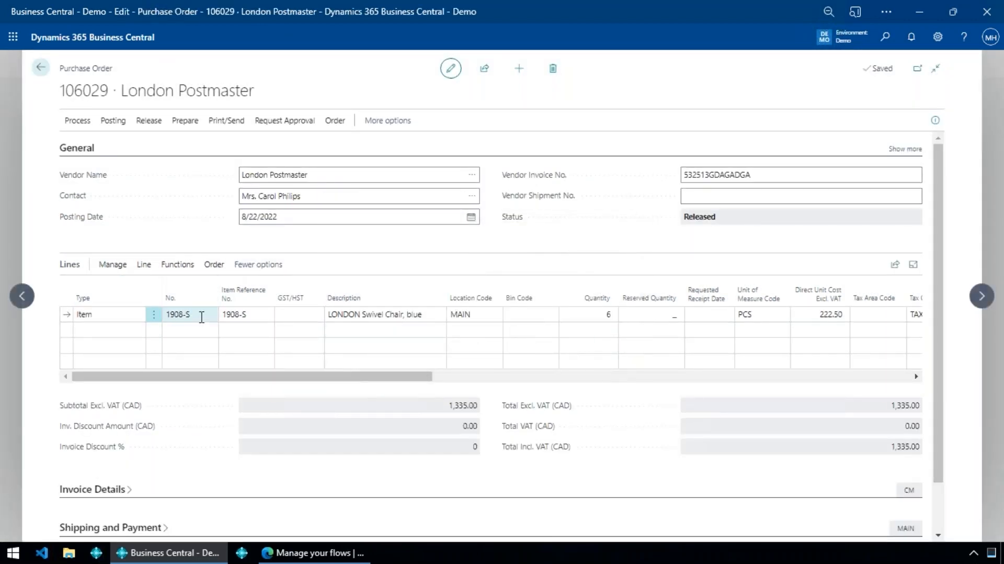
Retry creating the quality inspection test for the swivel chair line and dismiss the resulting dialog.
click(144, 264)
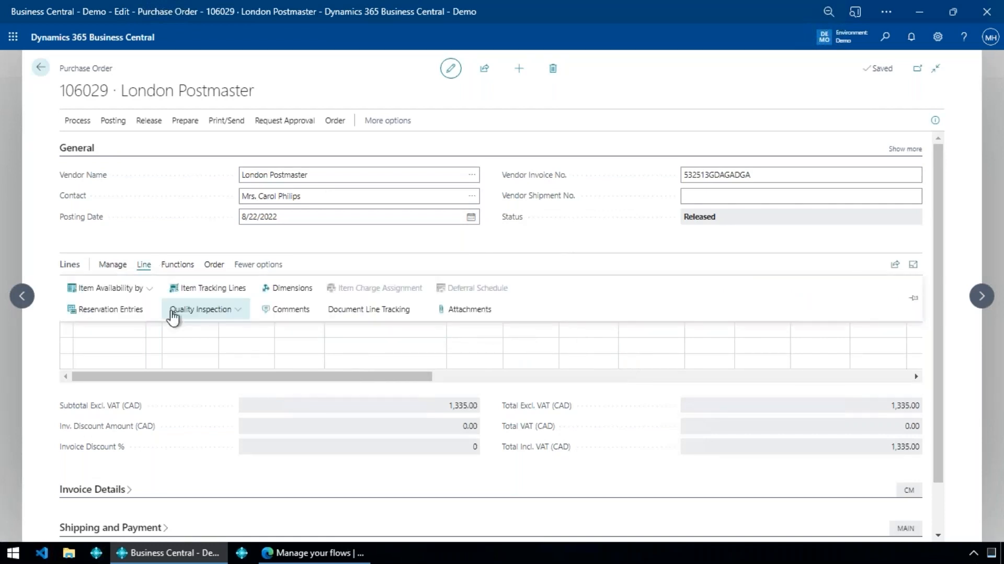
click(207, 310)
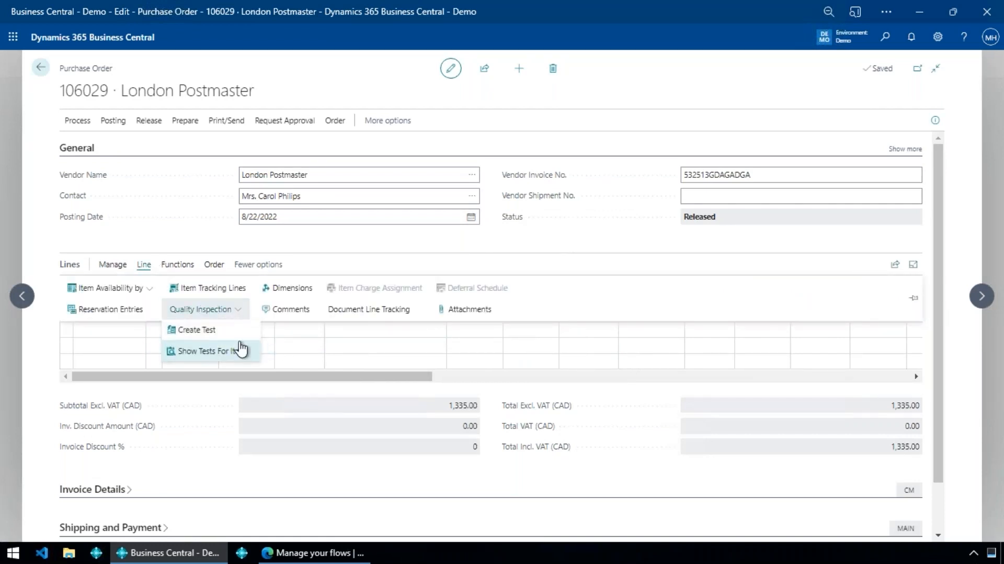
click(188, 331)
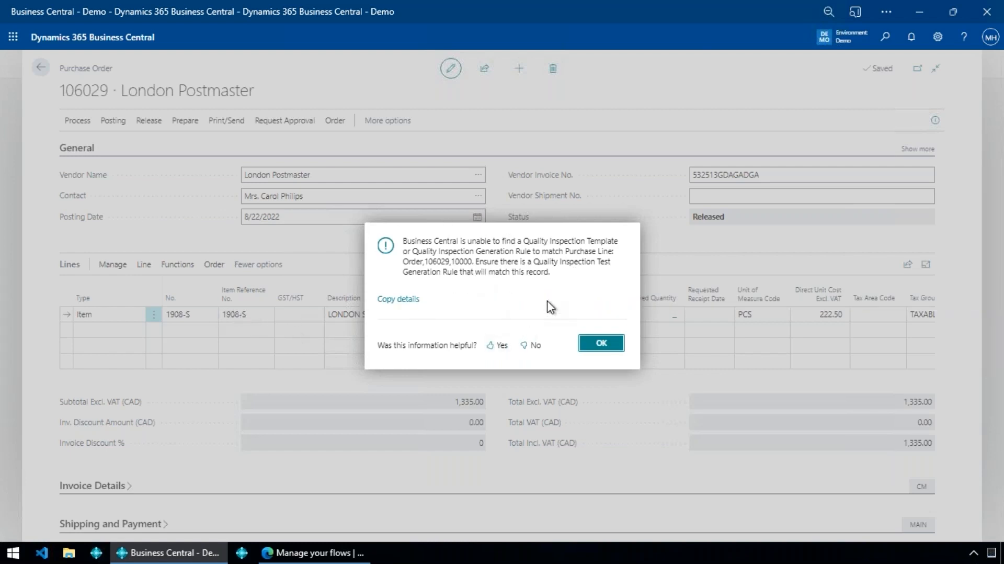
click(601, 343)
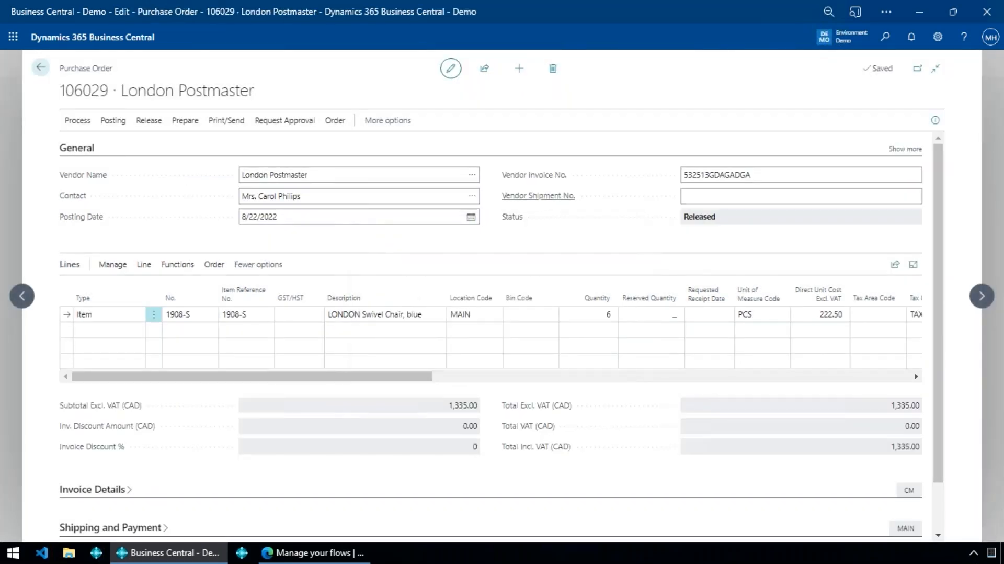
Leave the purchase order and its list, and open the quality inspection Test Templates list.
key(Escape)
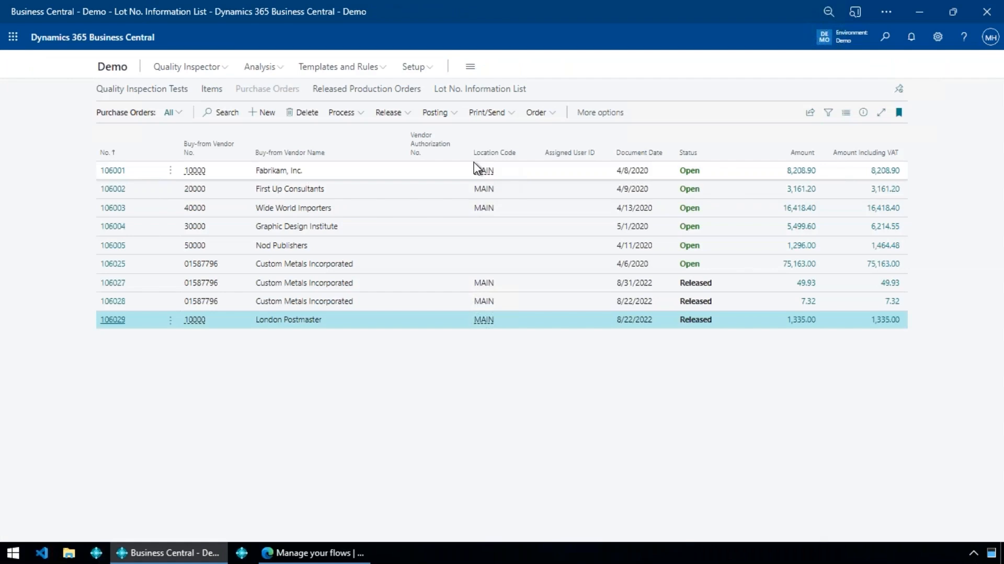
key(Escape)
click(341, 68)
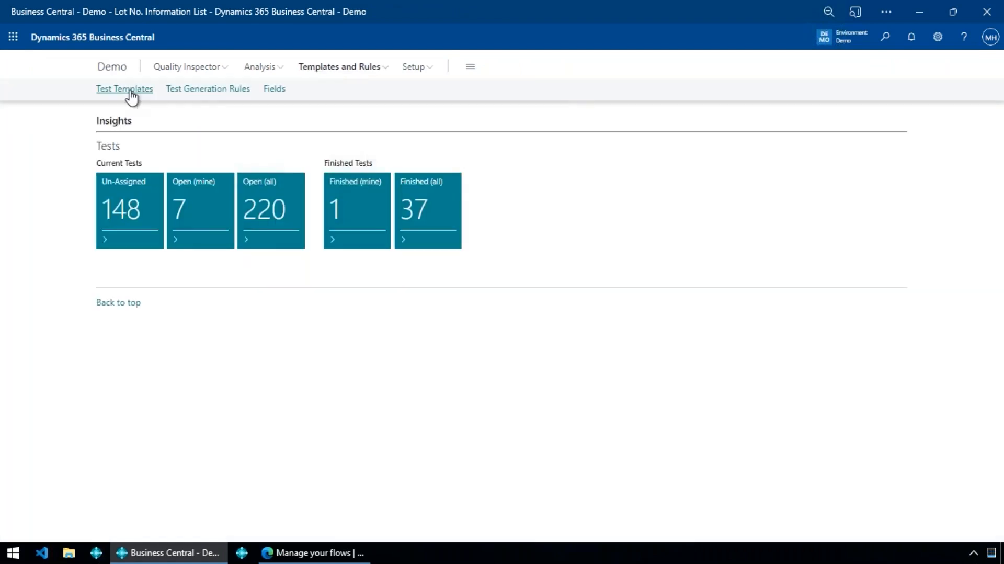
click(131, 92)
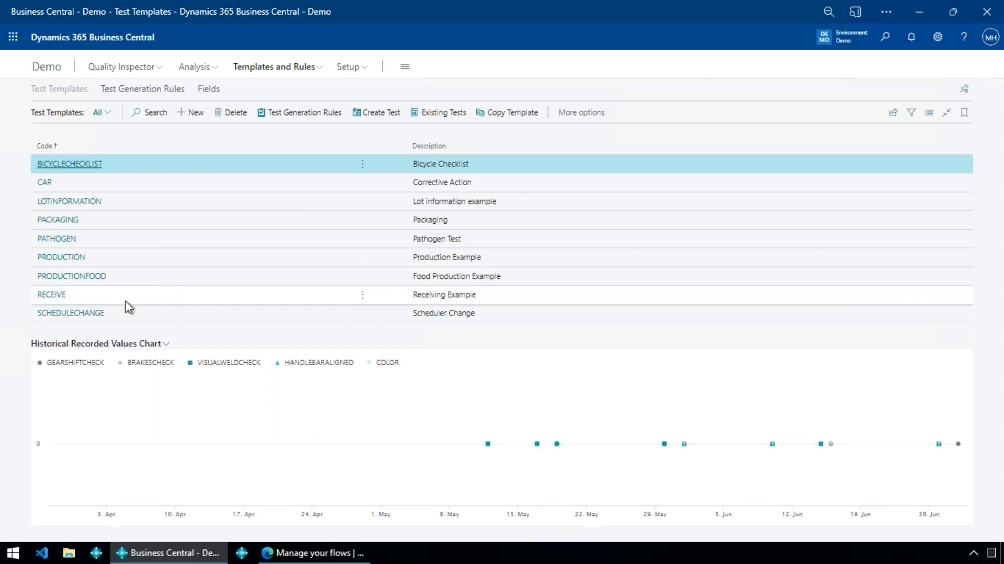
Examine the RECEIVE template's historical recorded values chart and its detailed chart analysis, and return to the template list.
click(93, 299)
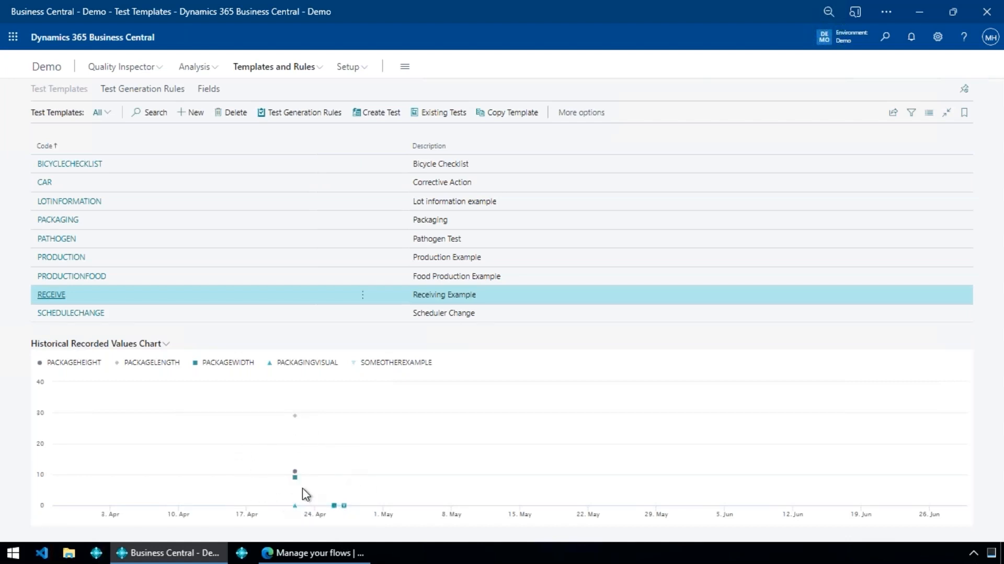
mouse_move(296, 487)
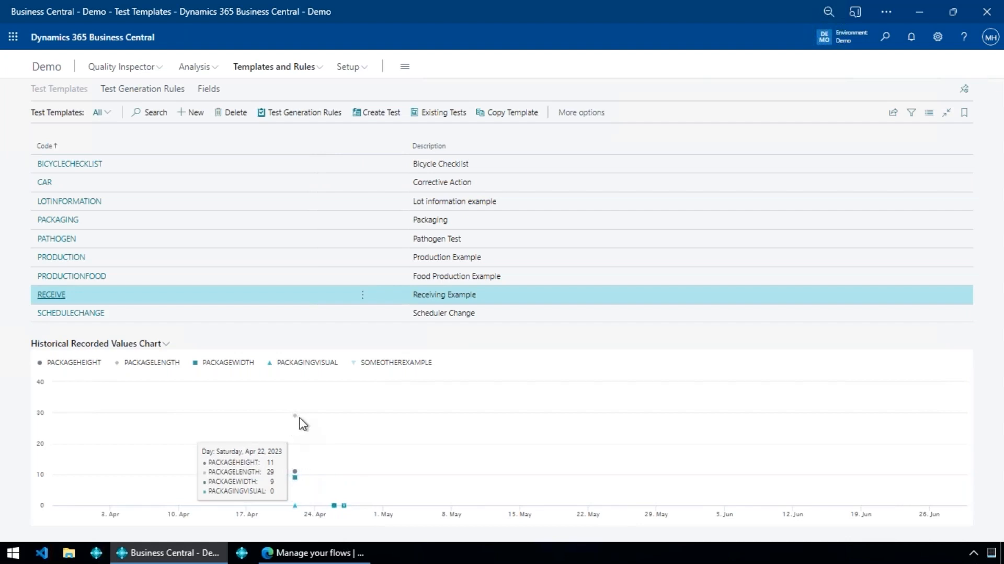
click(135, 346)
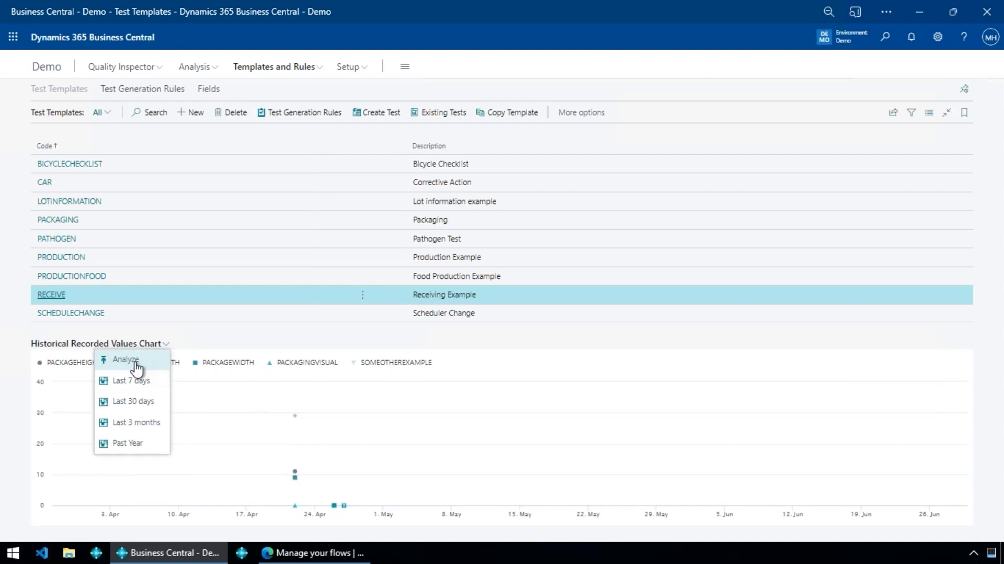
click(136, 363)
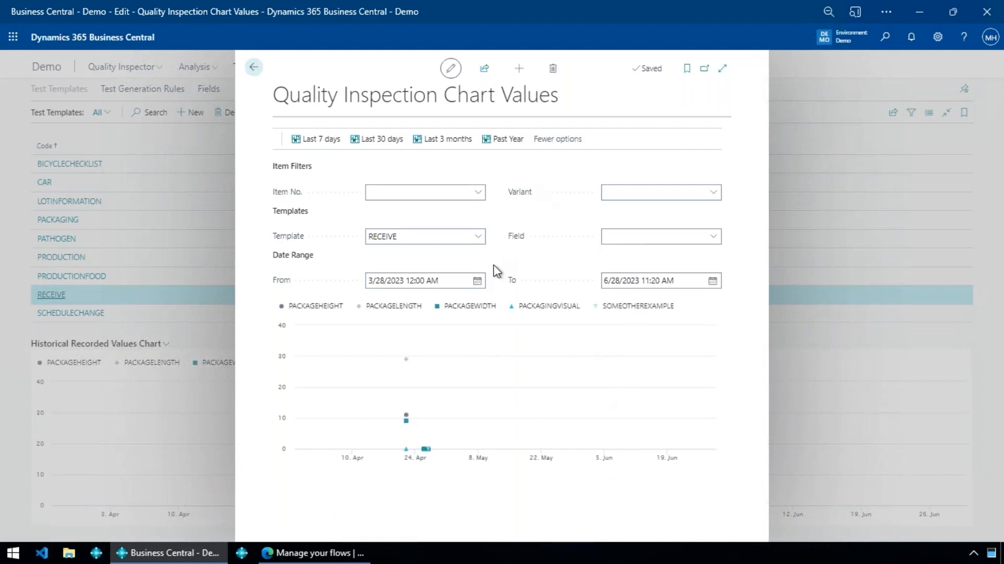
click(254, 67)
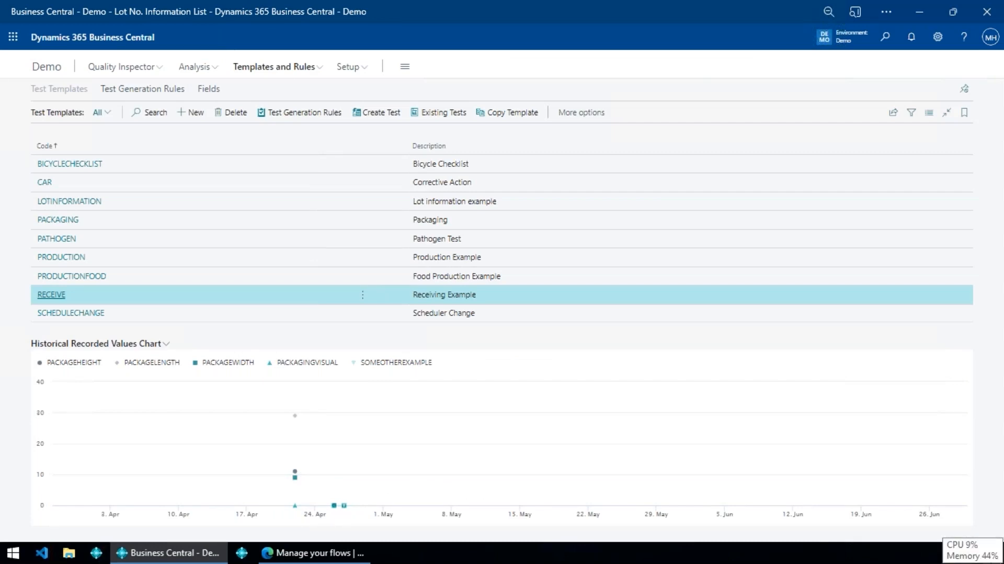
Open the RECEIVE template and inspect the allowable values and pass range of its Package Height line.
click(42, 297)
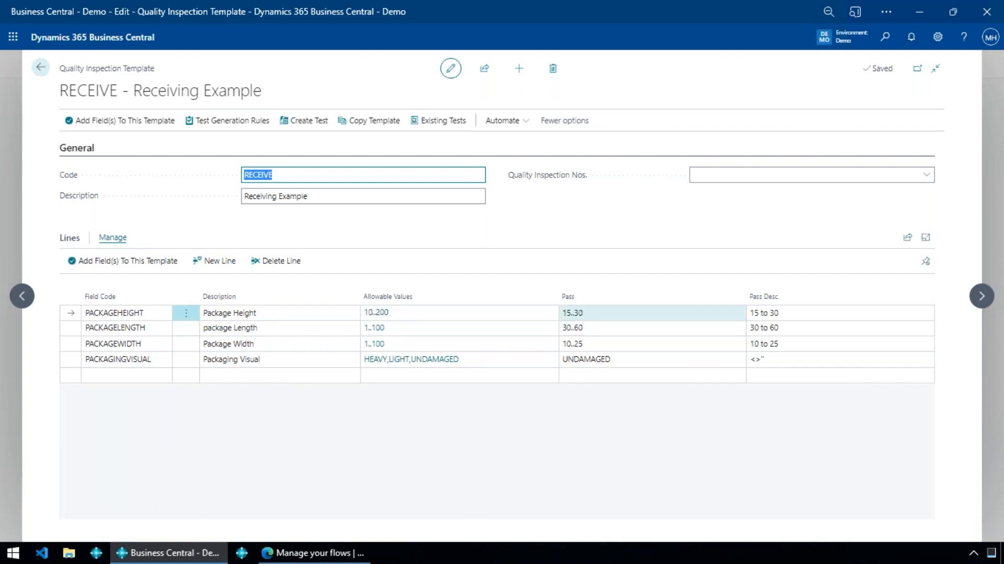
click(586, 313)
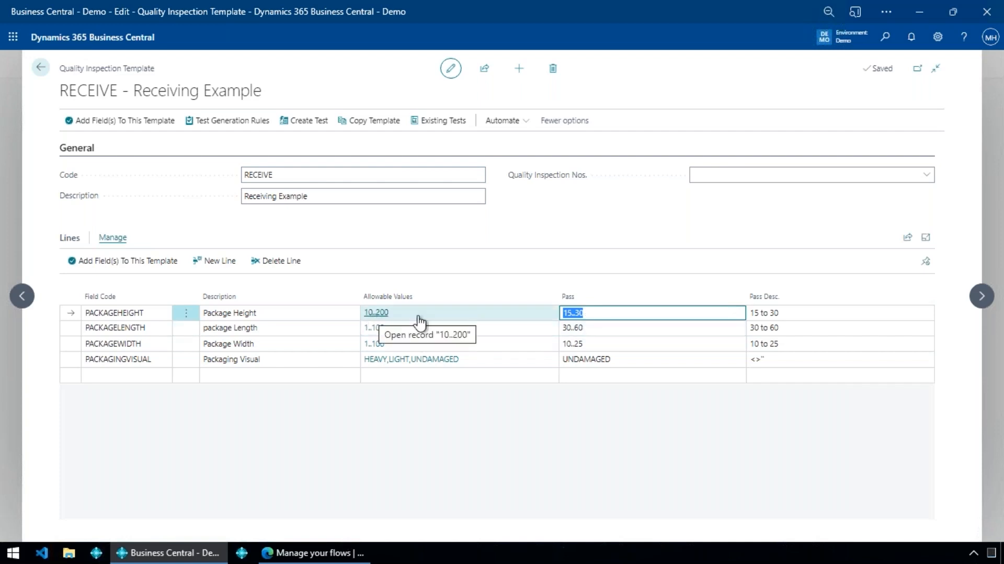
click(584, 313)
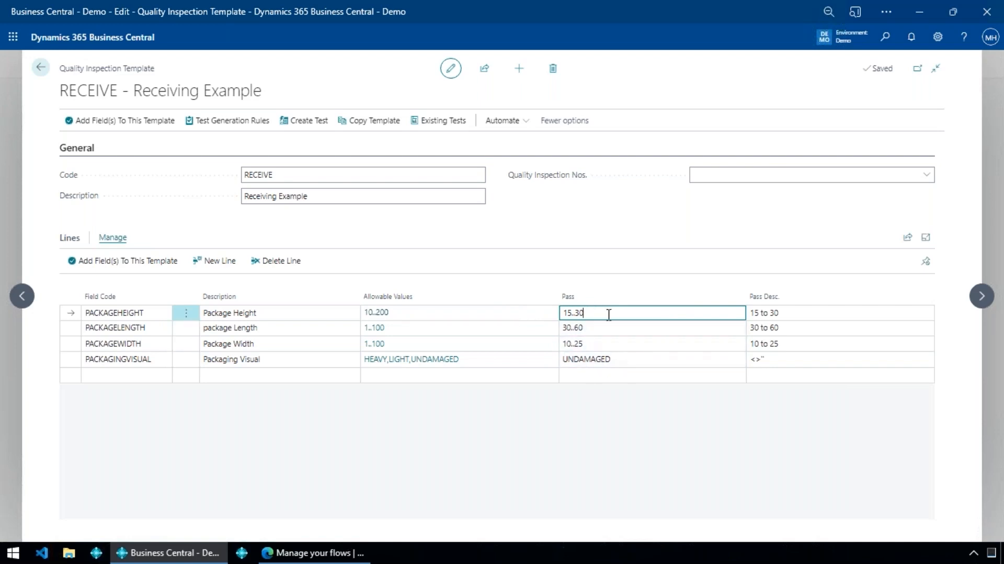
Set the Packaging Visual line's pass condition to U* and its pass description to Undamaged.
click(623, 361)
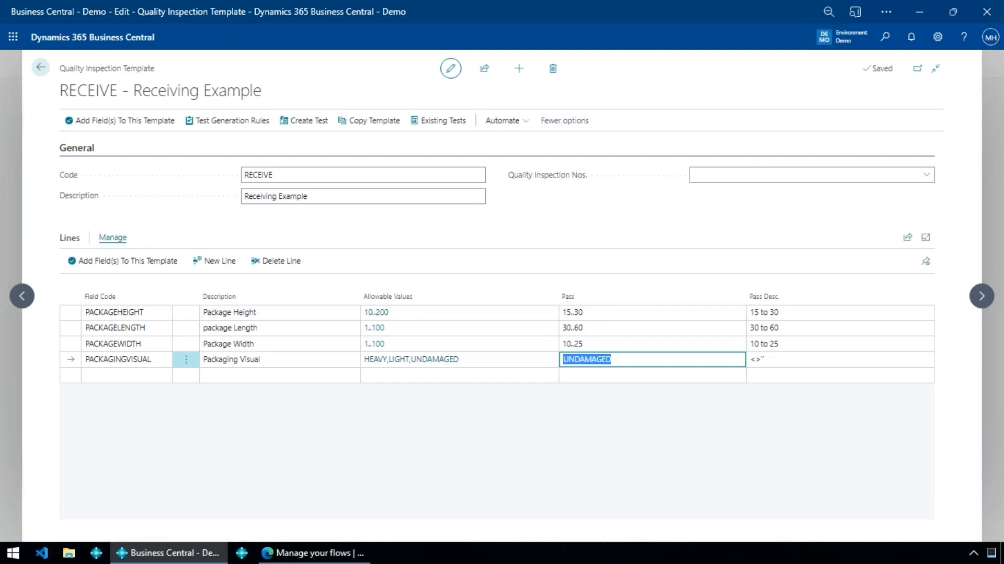
text(U*)
key(Up)
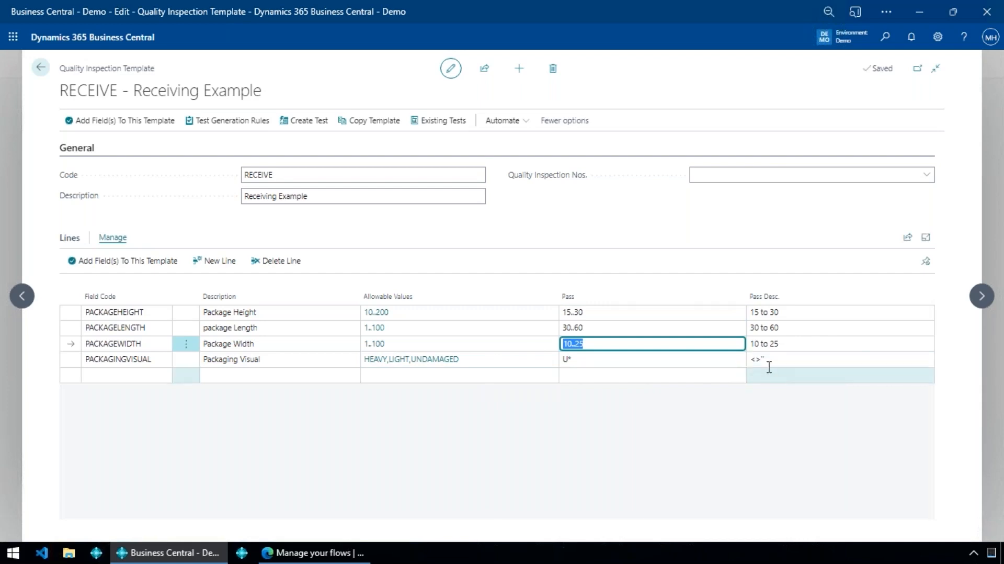
click(815, 368)
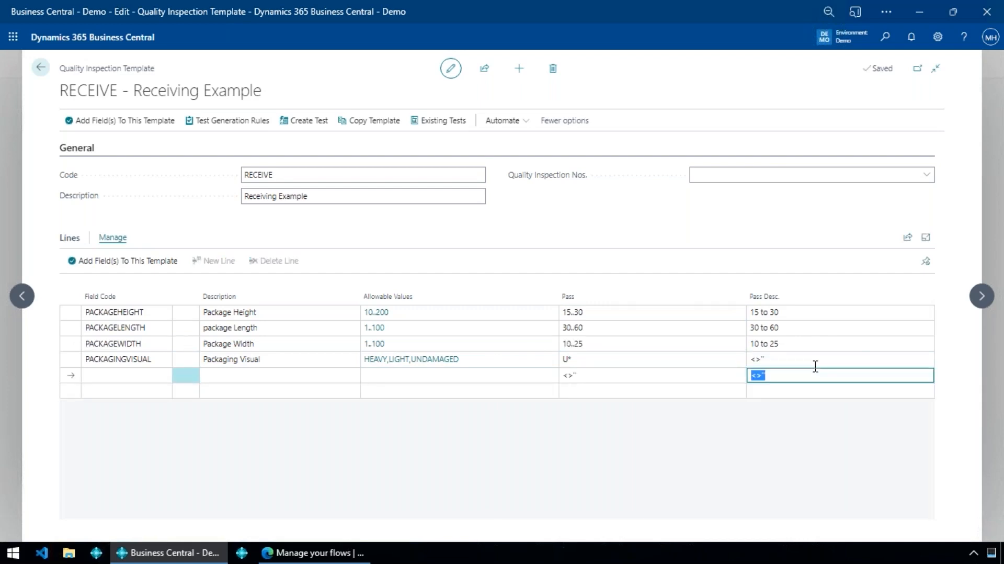
key(Up)
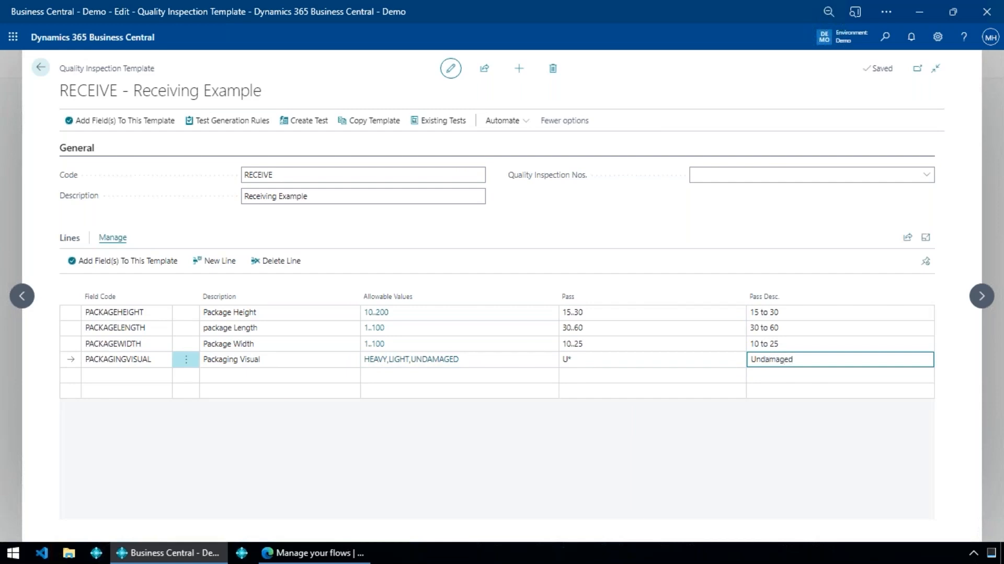
key(Up)
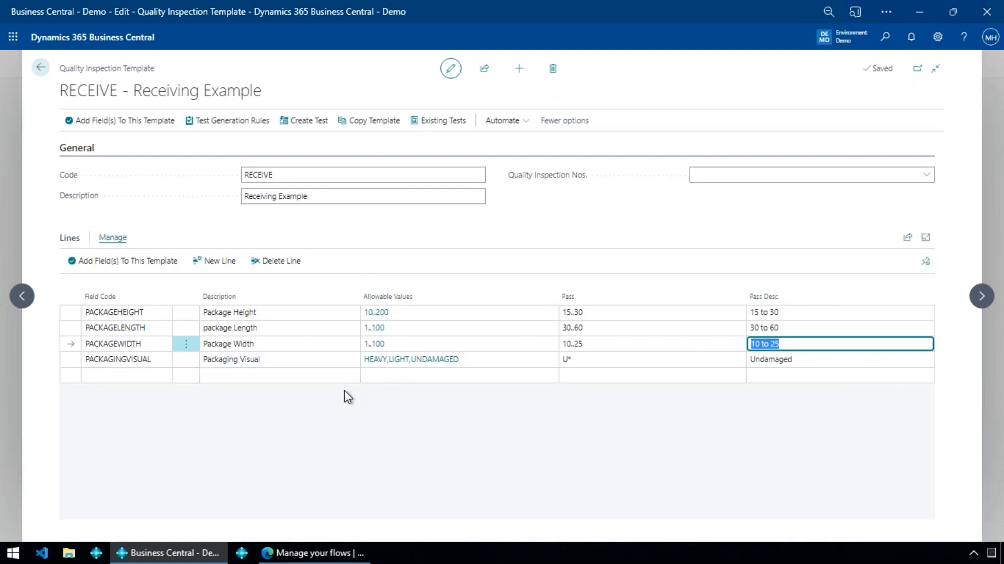
Start adding a field to the RECEIVE template, browse the existing fields, and choose to create a new field.
click(145, 267)
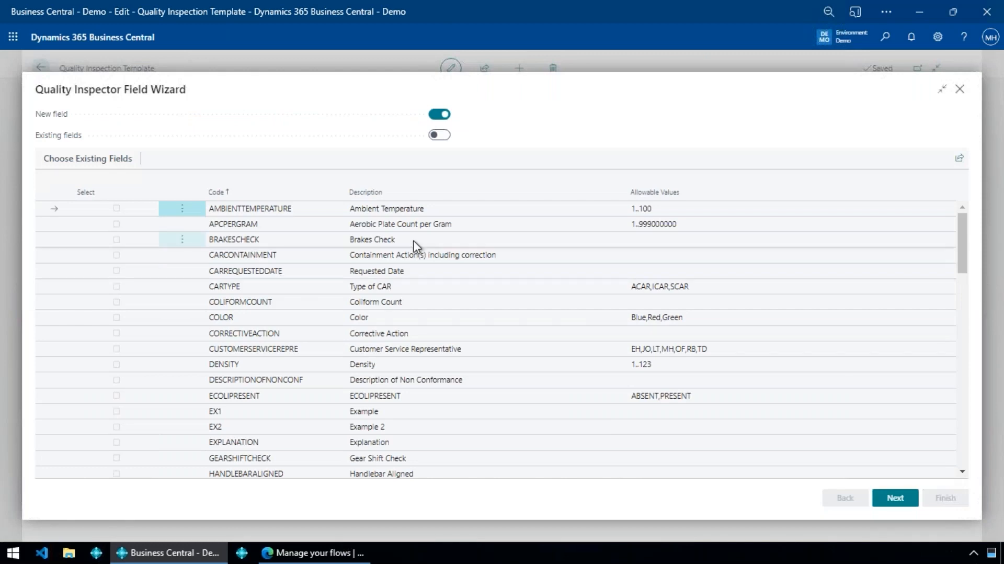
click(406, 315)
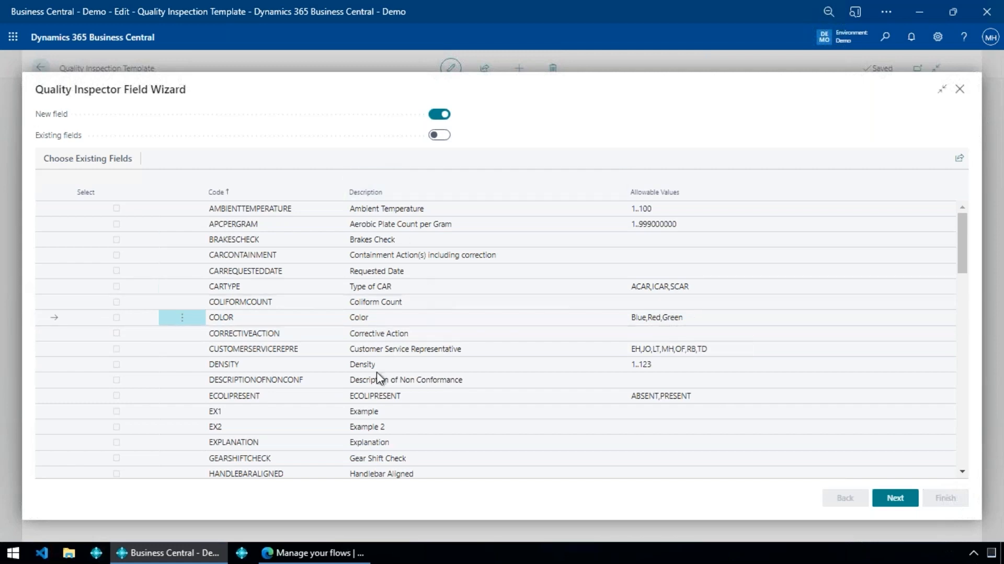
scroll(376, 371, down, 3)
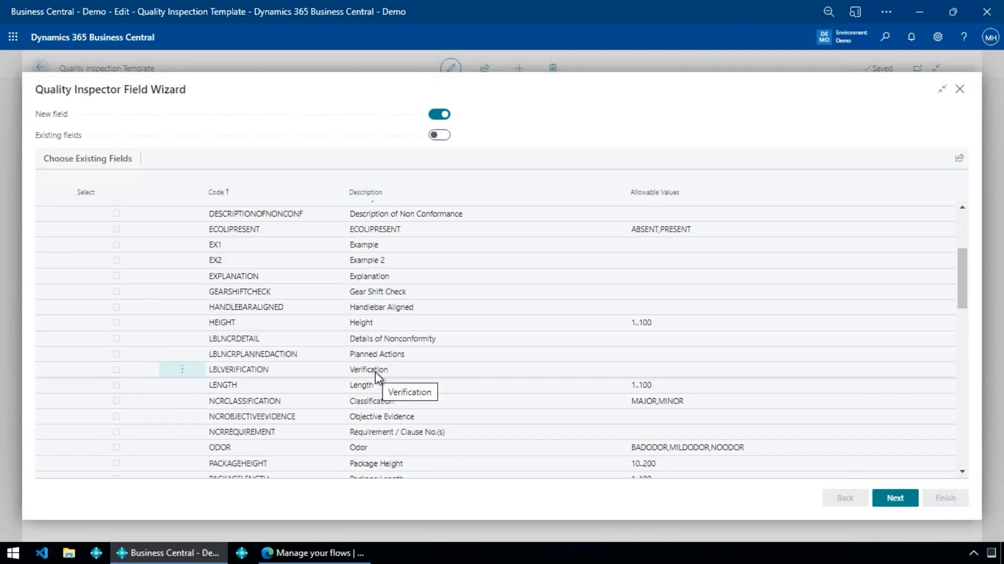
scroll(657, 227, up, 3)
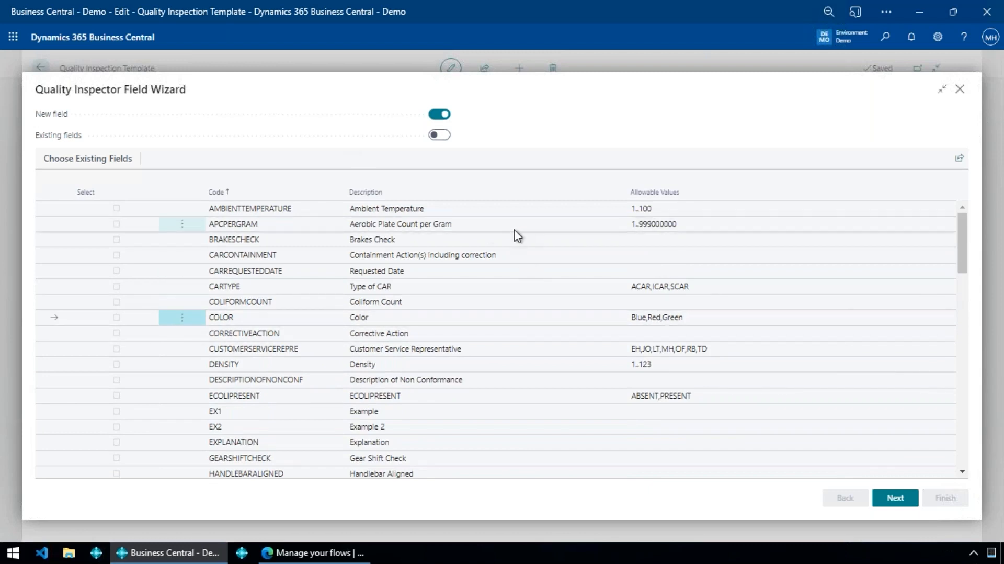
click(437, 136)
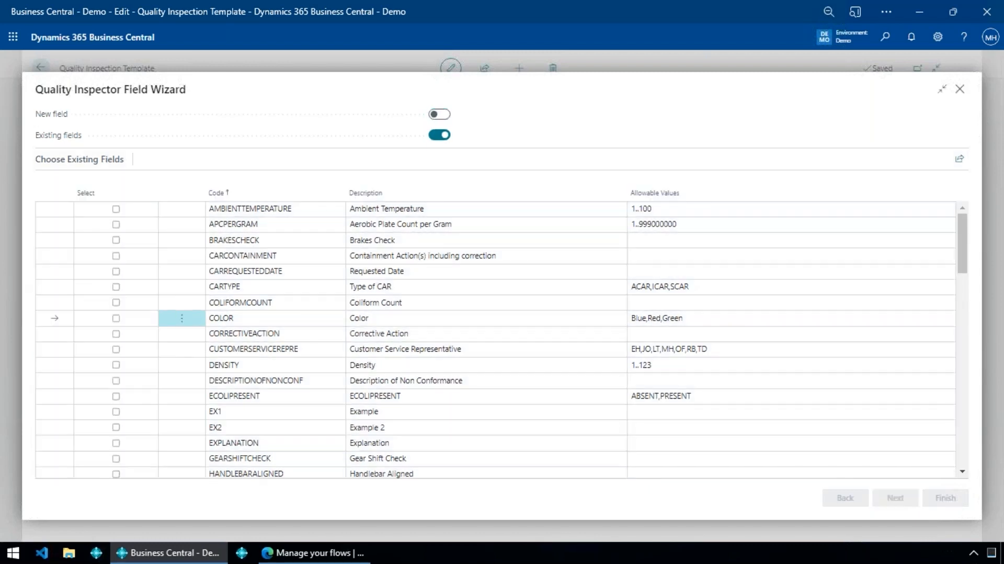
click(438, 115)
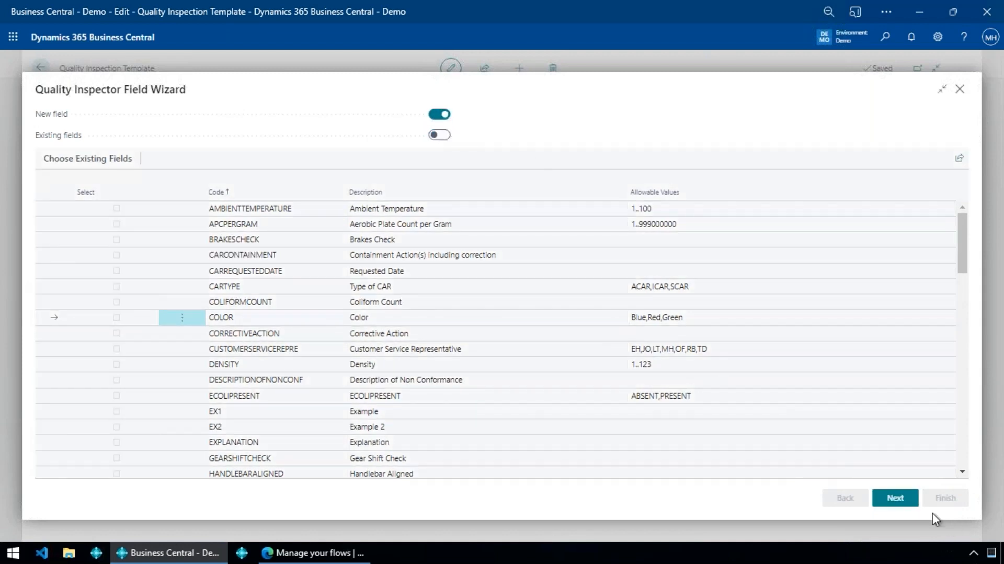
Describe the new field as Chari Color, set its data type to A choice from a list, and proceed to its choices.
click(895, 497)
click(208, 148)
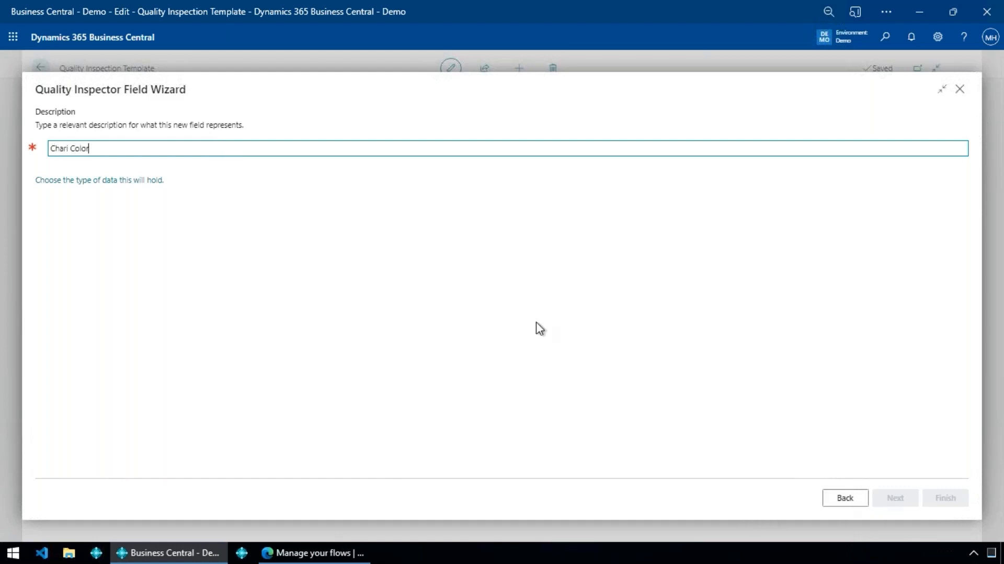
key(Tab)
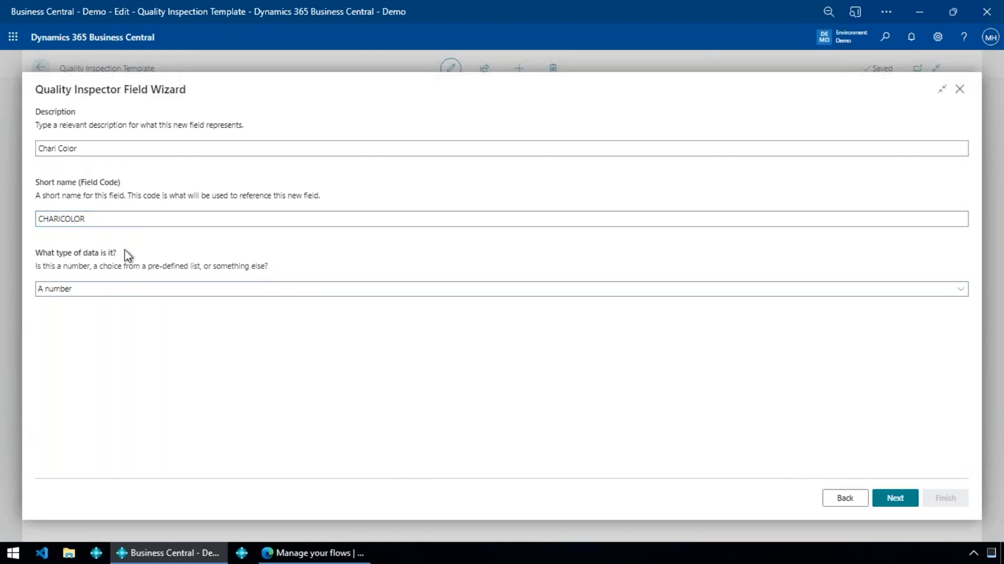
key(Tab)
click(102, 290)
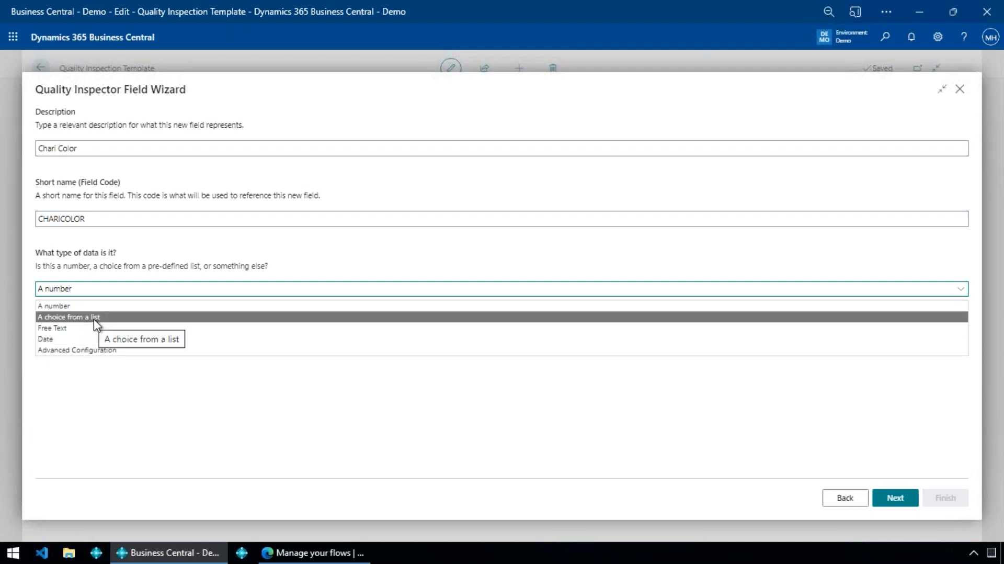
click(74, 317)
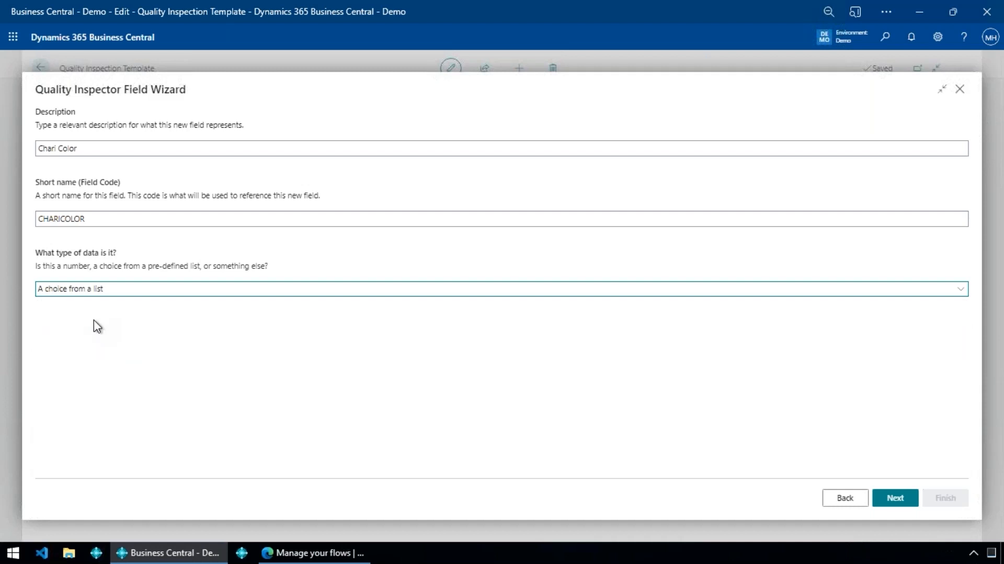
click(903, 506)
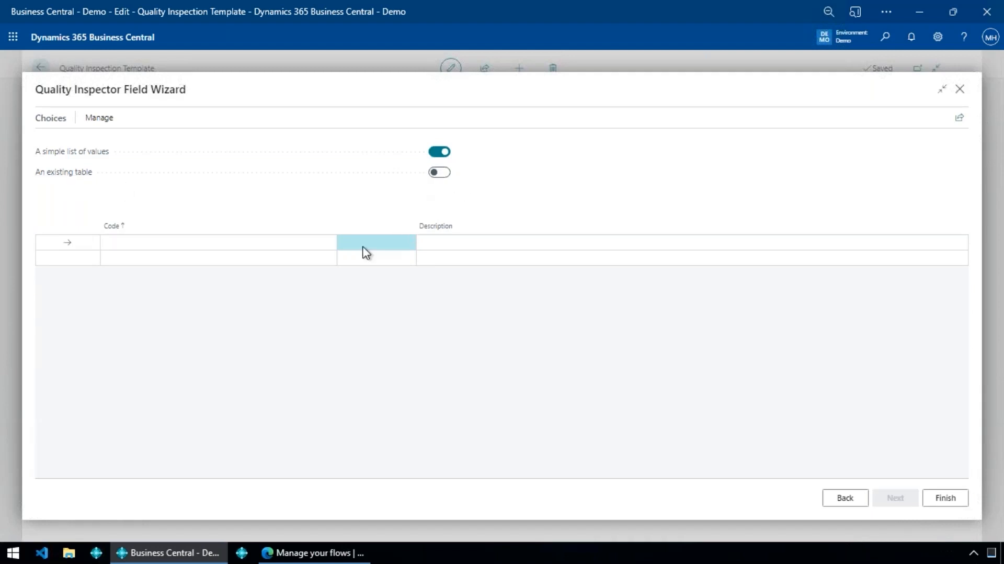
Define the choices BLUE (Blue) and NOT BLUE (Not blue) as a simple list of values and finish the field wizard.
click(262, 243)
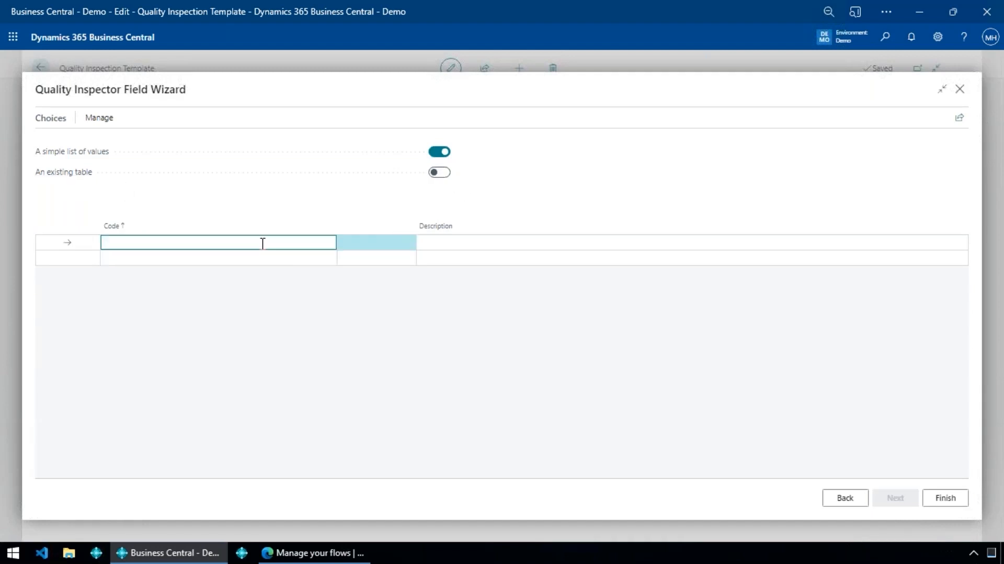
key(Tab)
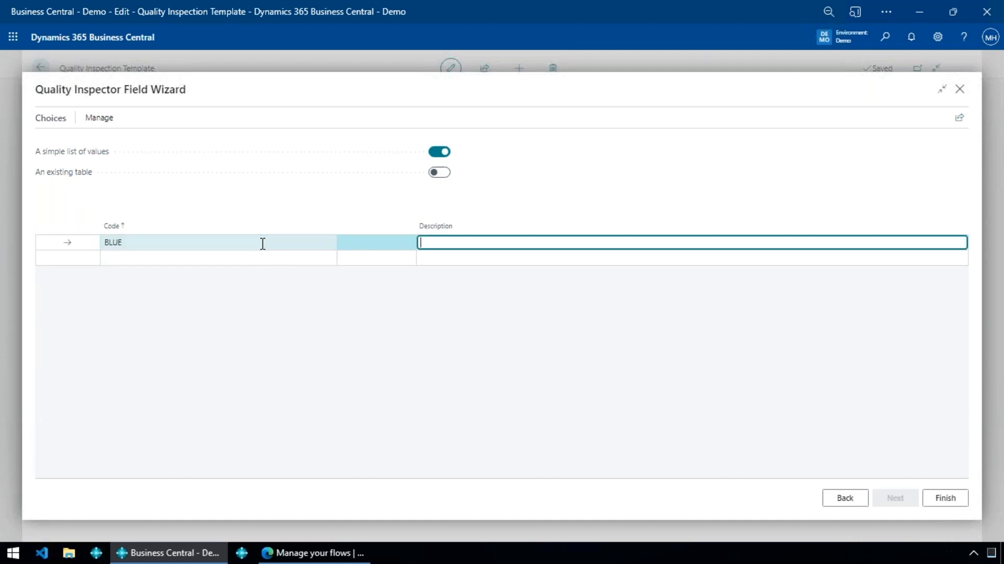
text(Blue)
key(Tab)
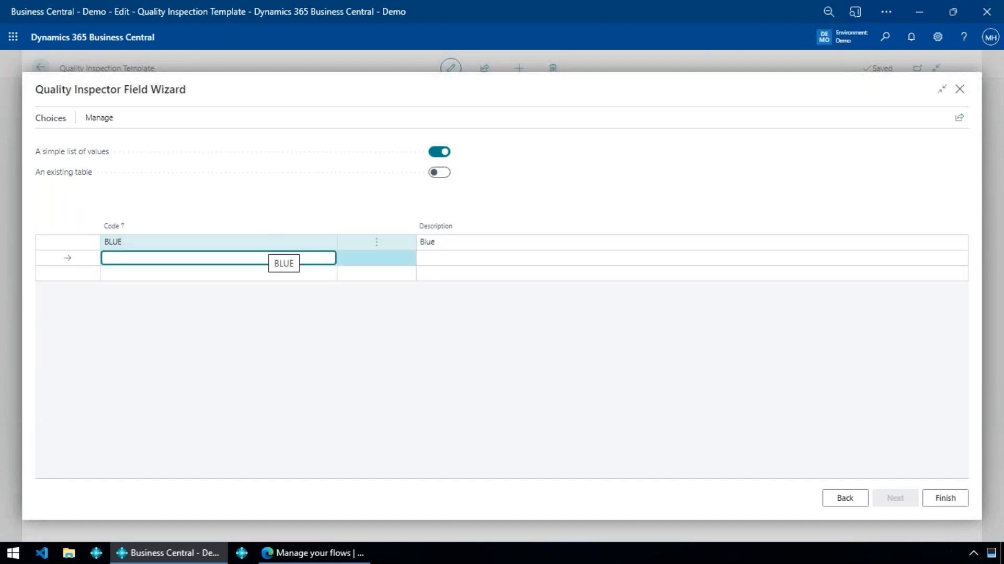
text(Not blue)
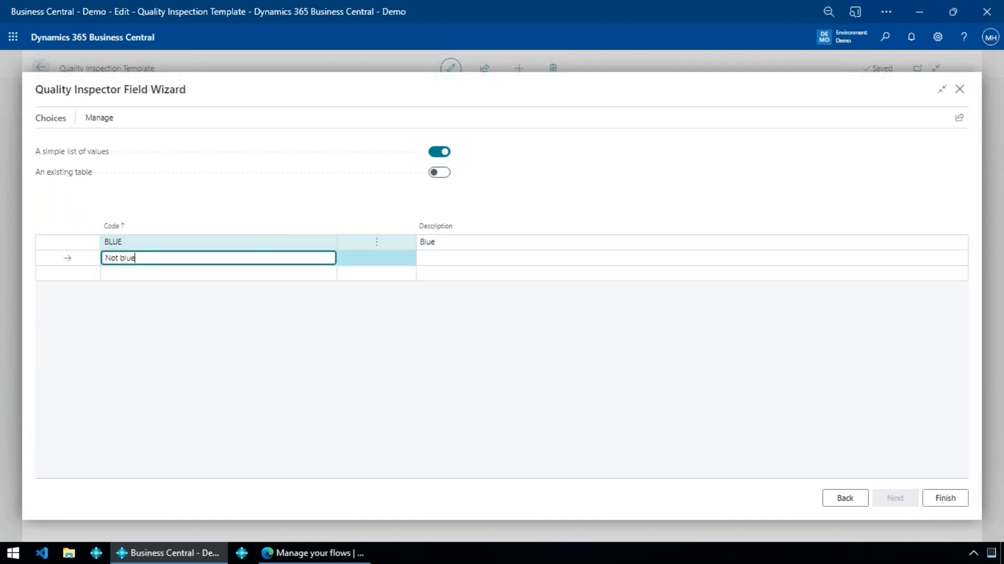
key(Tab)
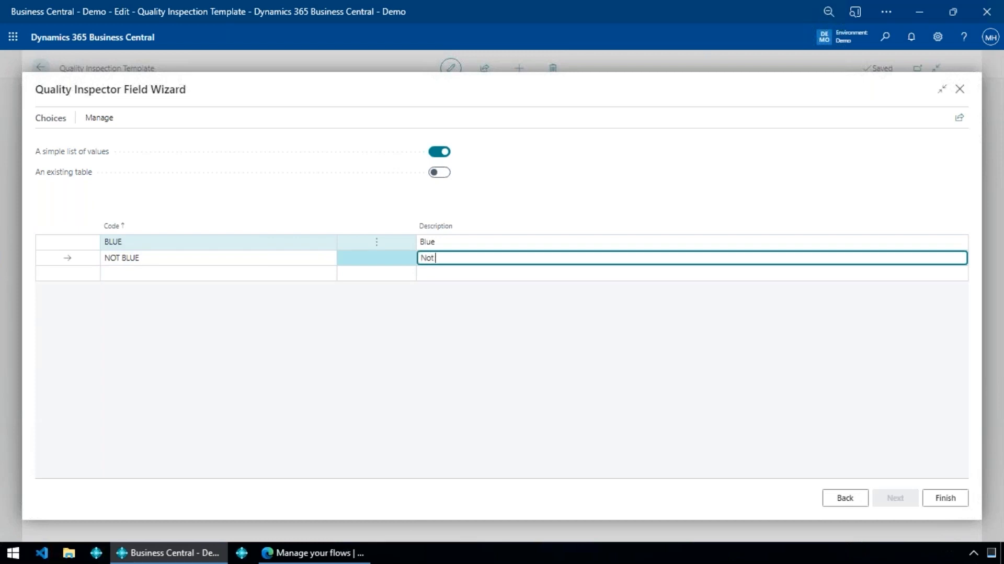
text(Not blue)
key(Up)
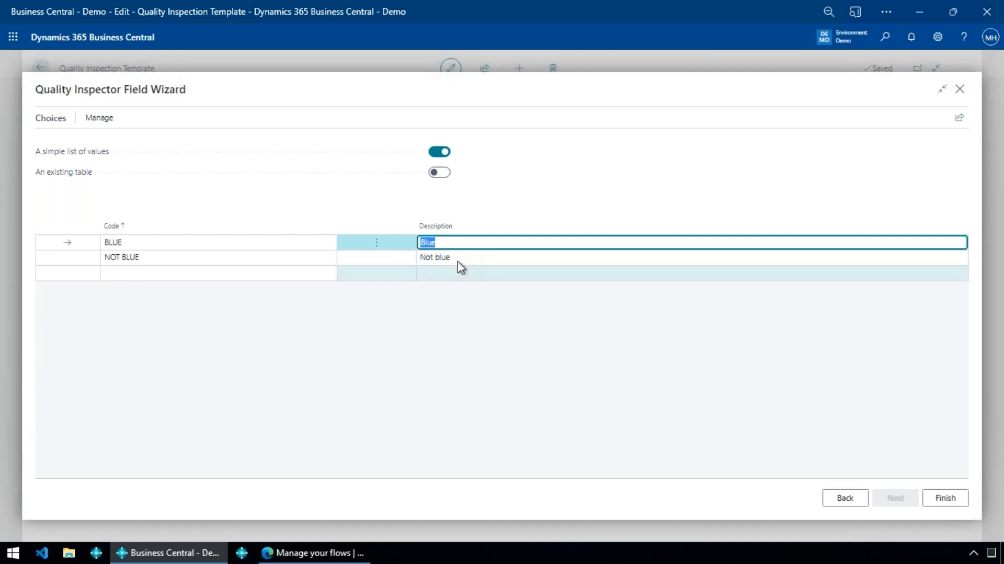
click(946, 499)
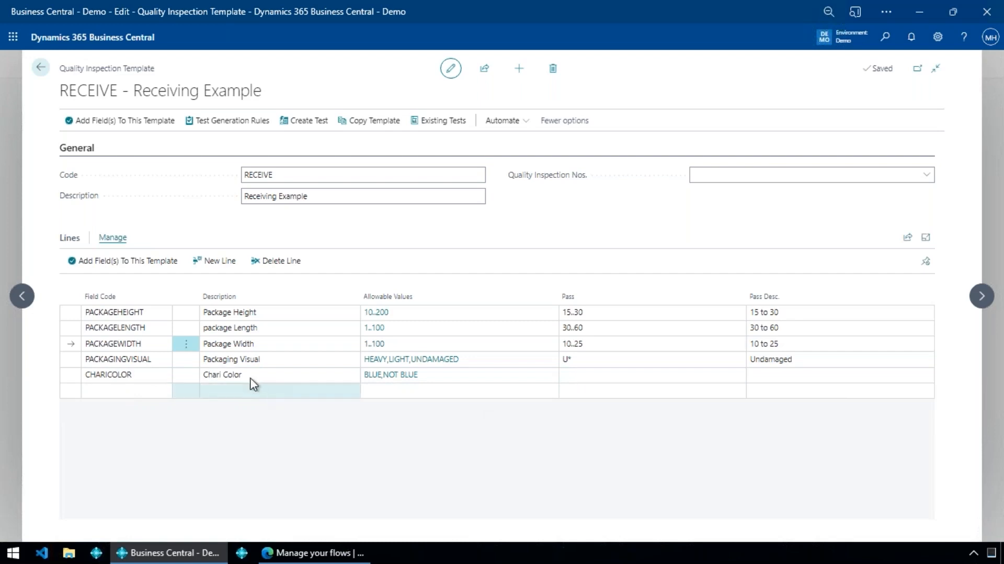
Check the pass conditions of the Packaging Visual and Chari Color lines, and return to the Test Templates list.
click(596, 376)
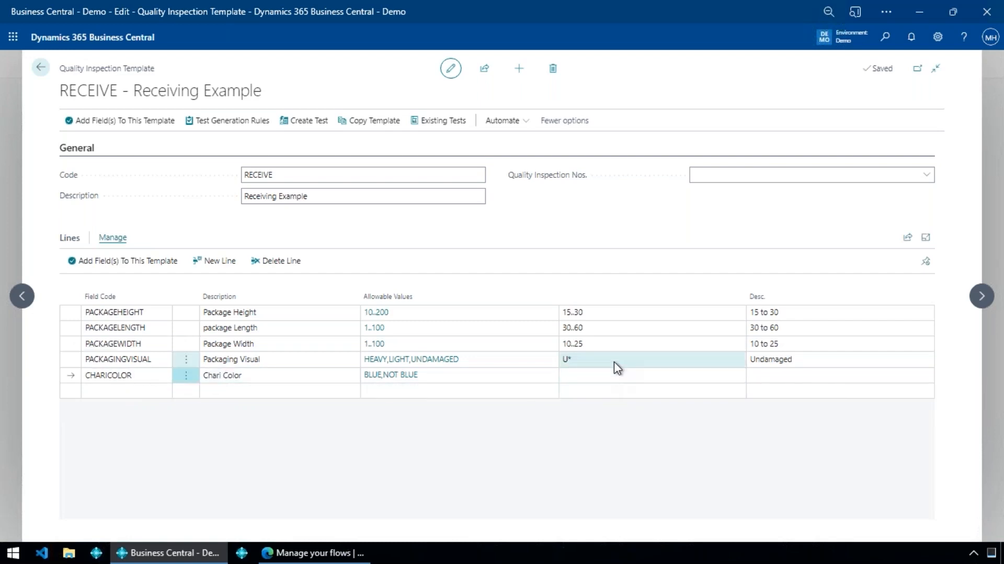
click(614, 362)
key(Down)
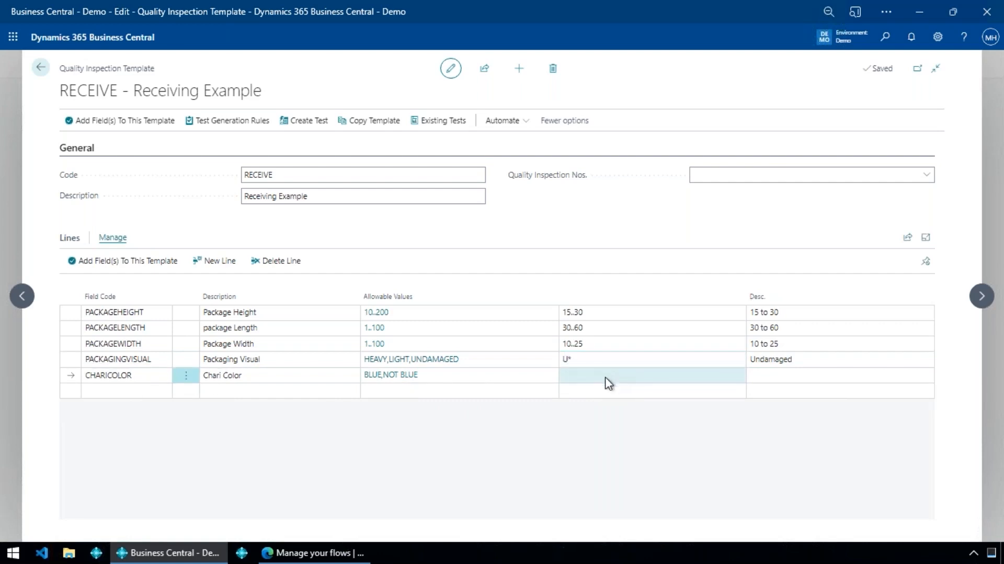
key(Tab)
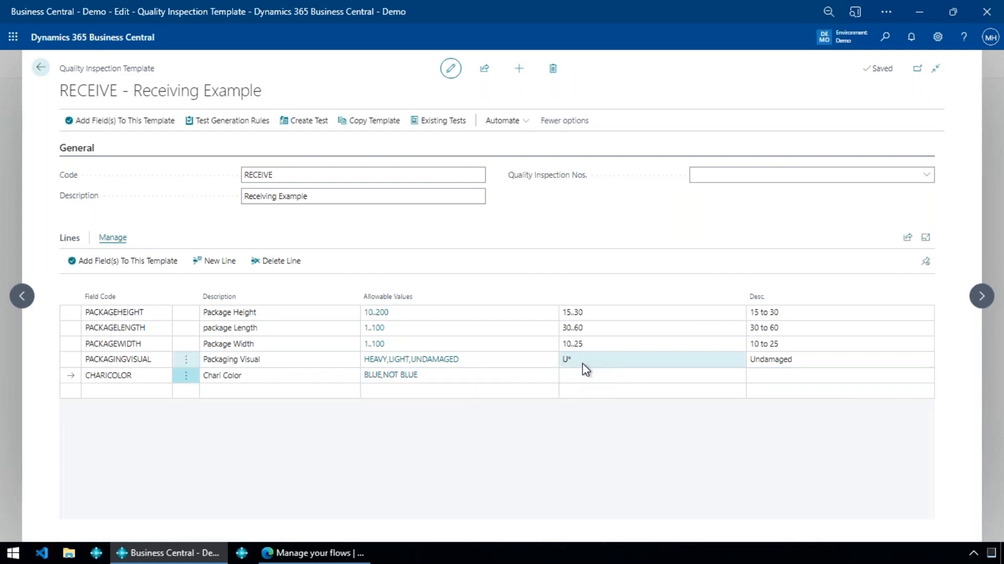
key(Escape)
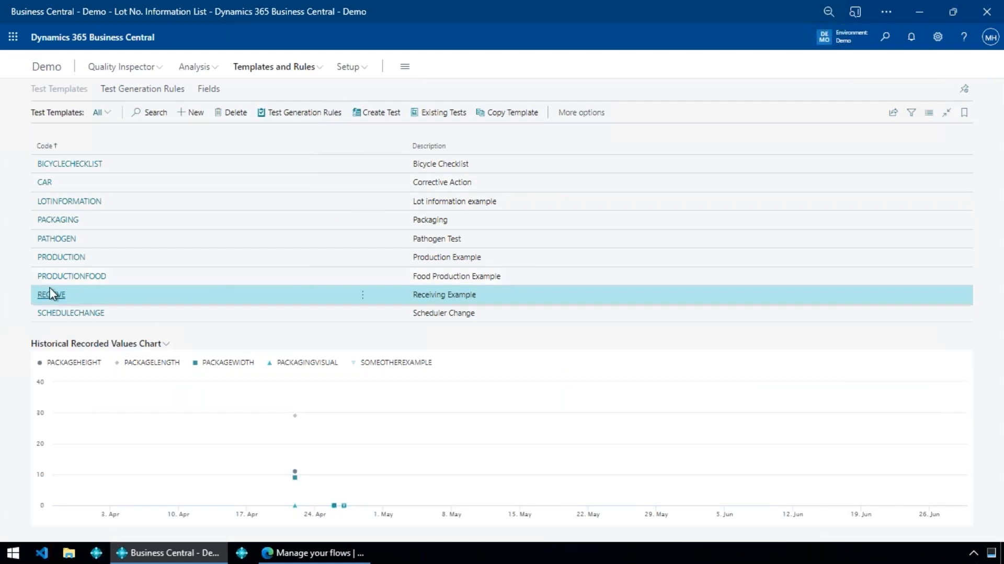
Open the RECEIVE template and examine the field lines, comparing the Pass conditions and allowable values of Packaging Visual and Chari Color.
click(50, 296)
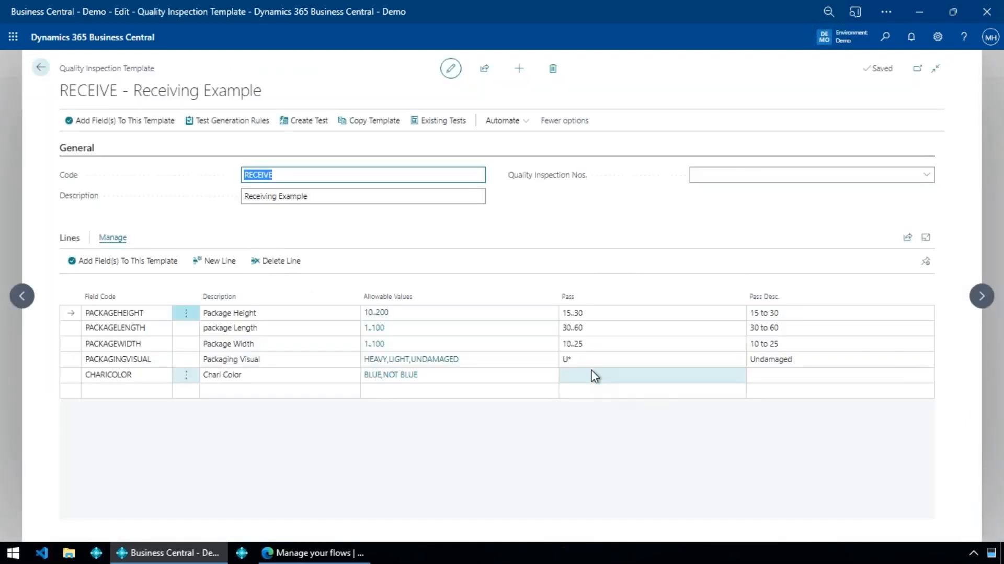
click(592, 373)
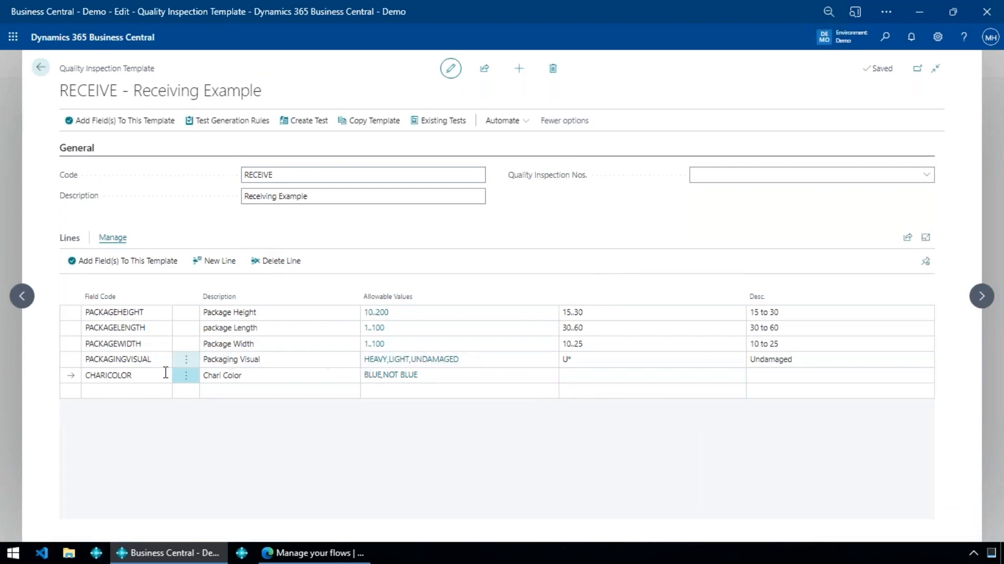
click(239, 375)
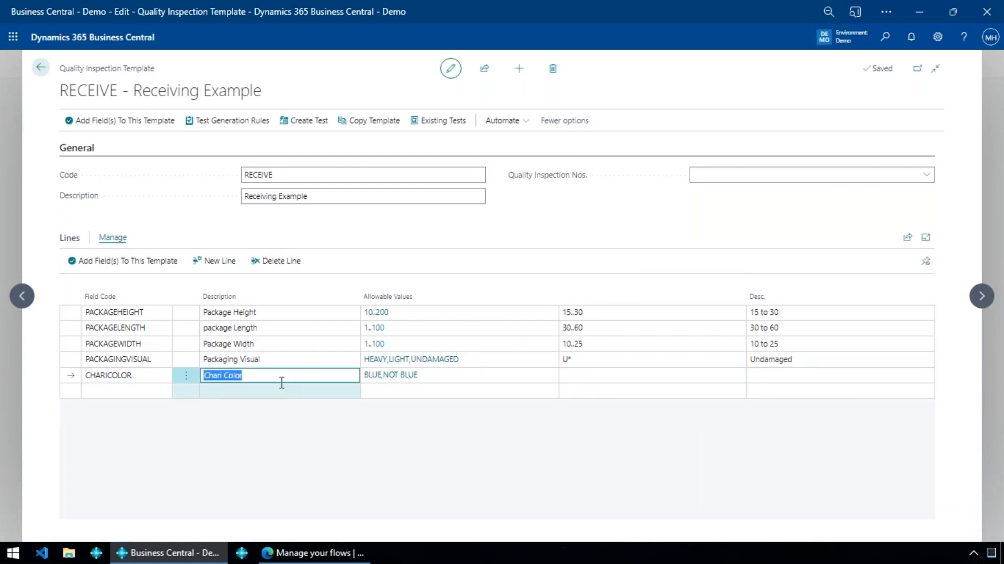
click(612, 361)
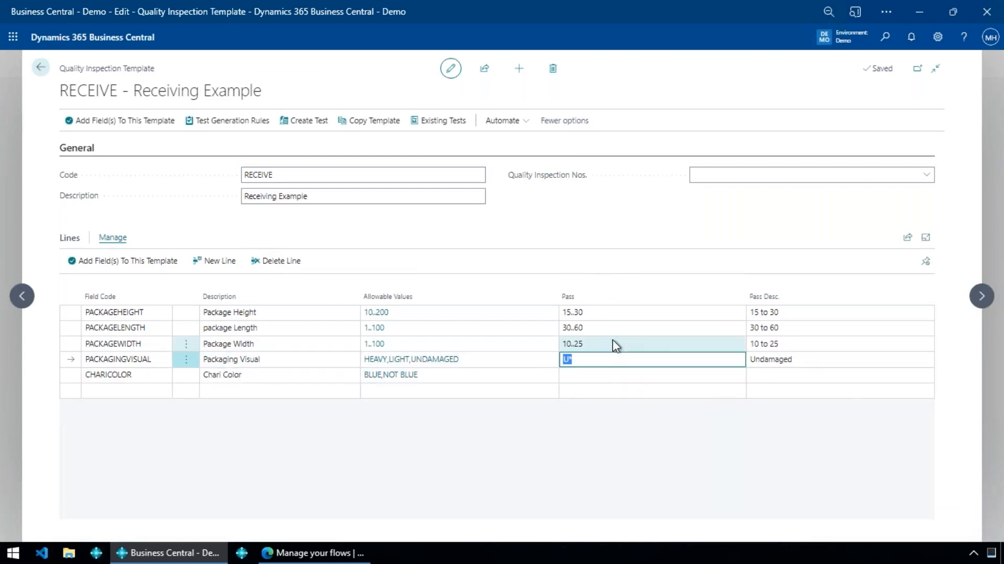
click(614, 342)
click(578, 372)
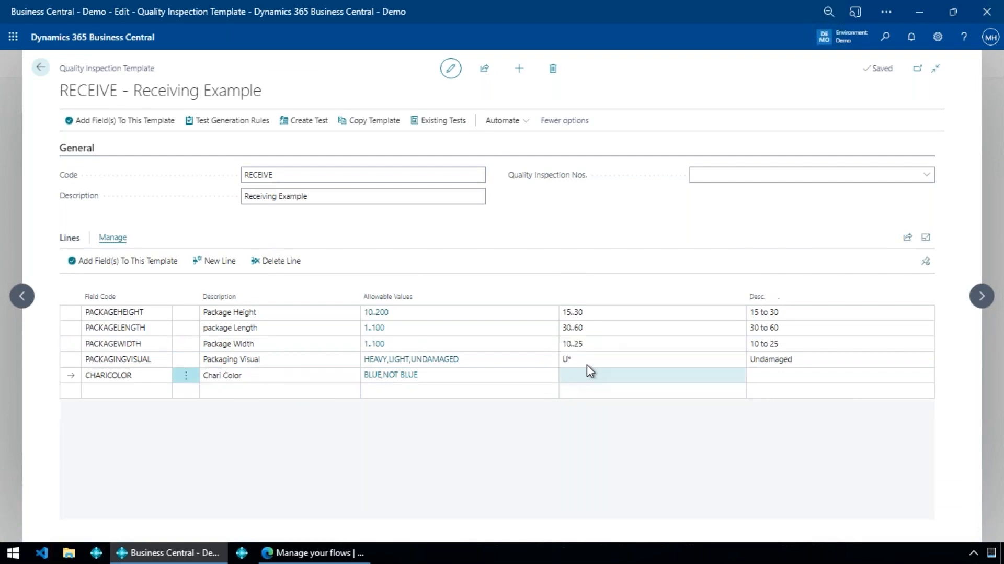
click(587, 364)
click(408, 377)
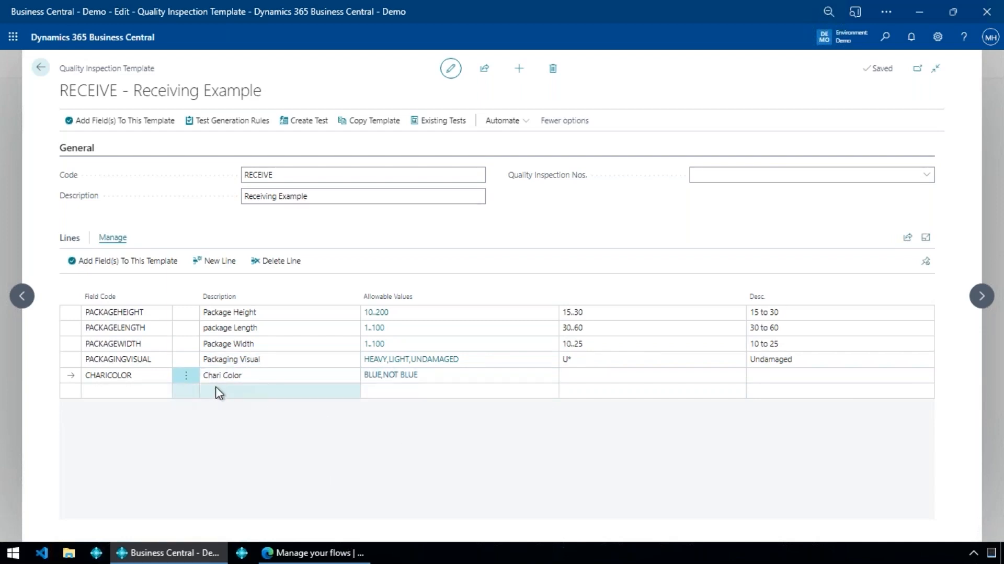
click(139, 375)
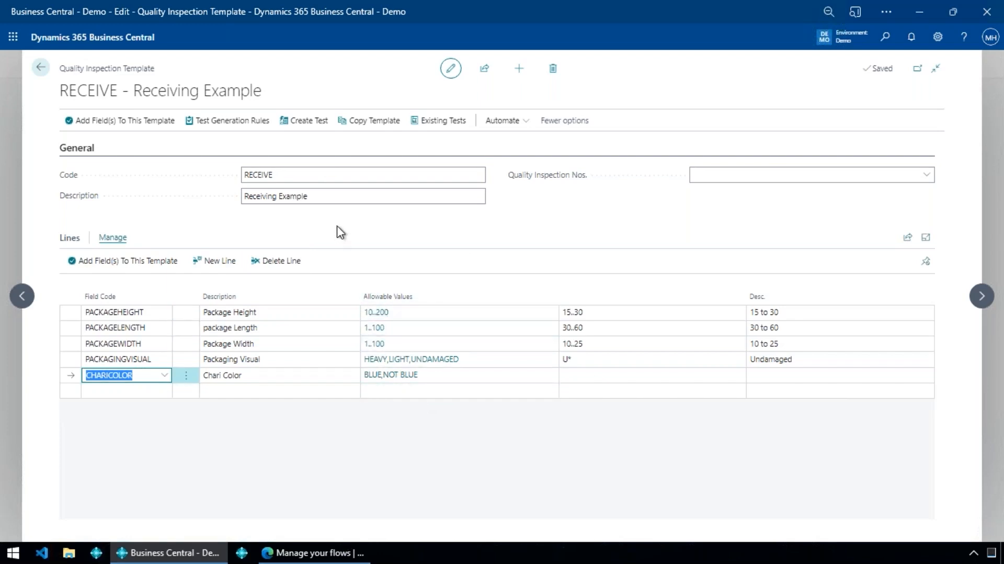
Open the test generation rules for the RECEIVE template and examine the condition filter of the Receiving Example rule.
click(244, 127)
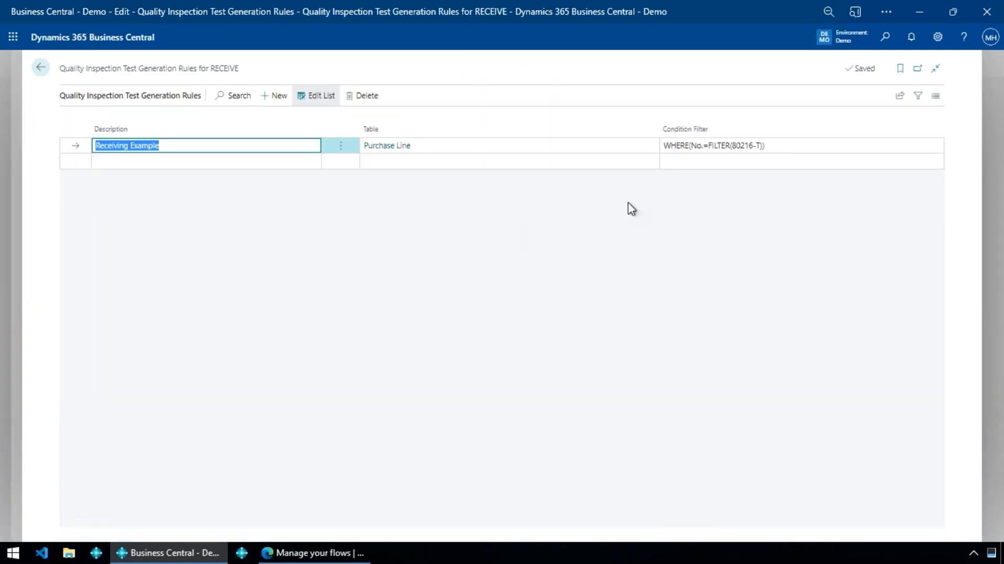
click(736, 147)
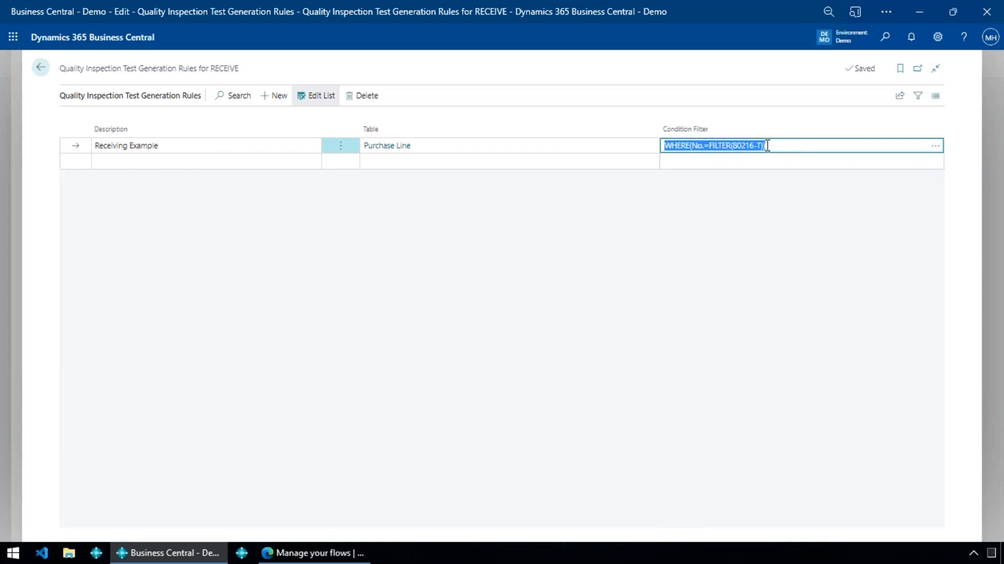
Add a second test generation rule described as Vendor and set its table to Purchase Line.
click(152, 156)
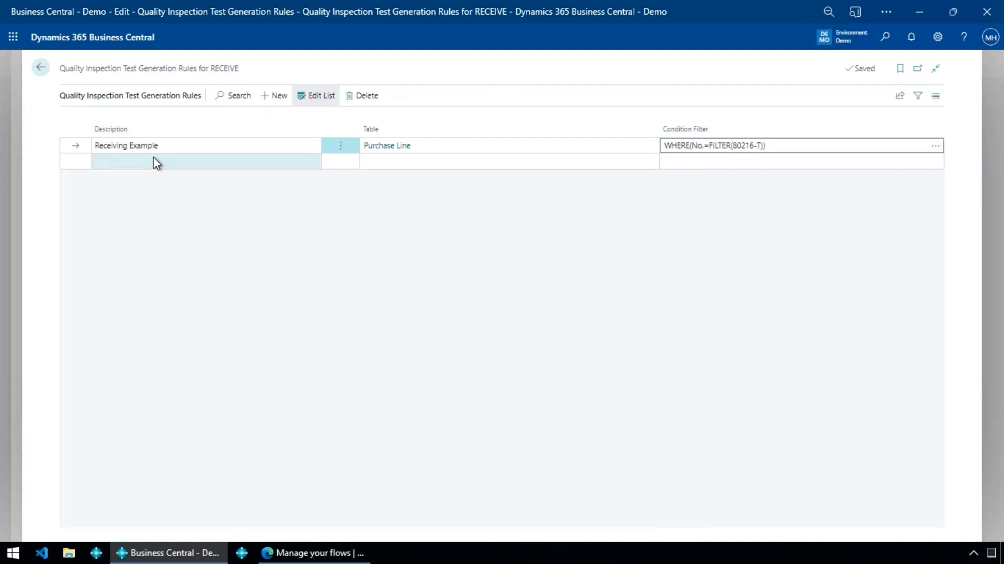
text(Vendor)
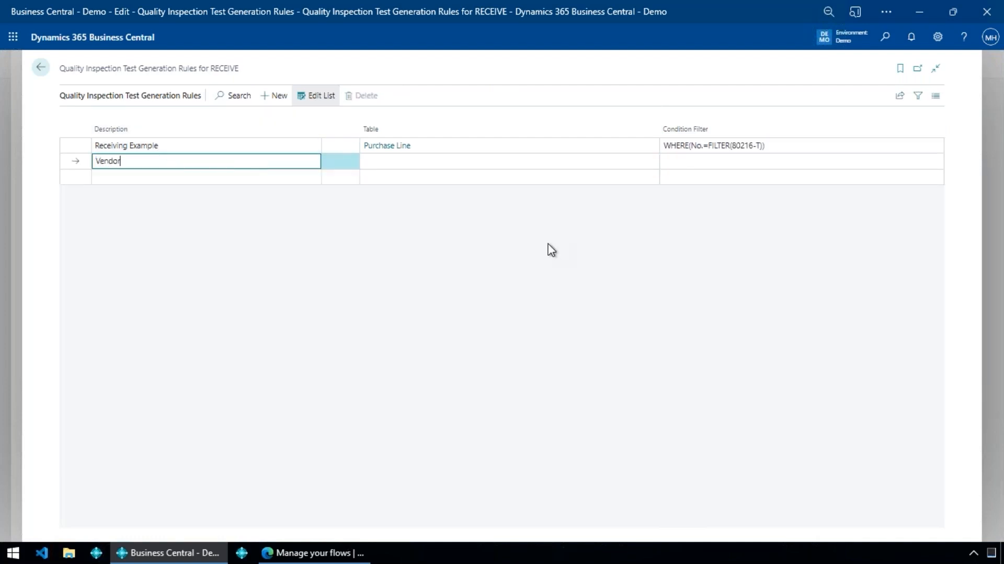
key(Tab)
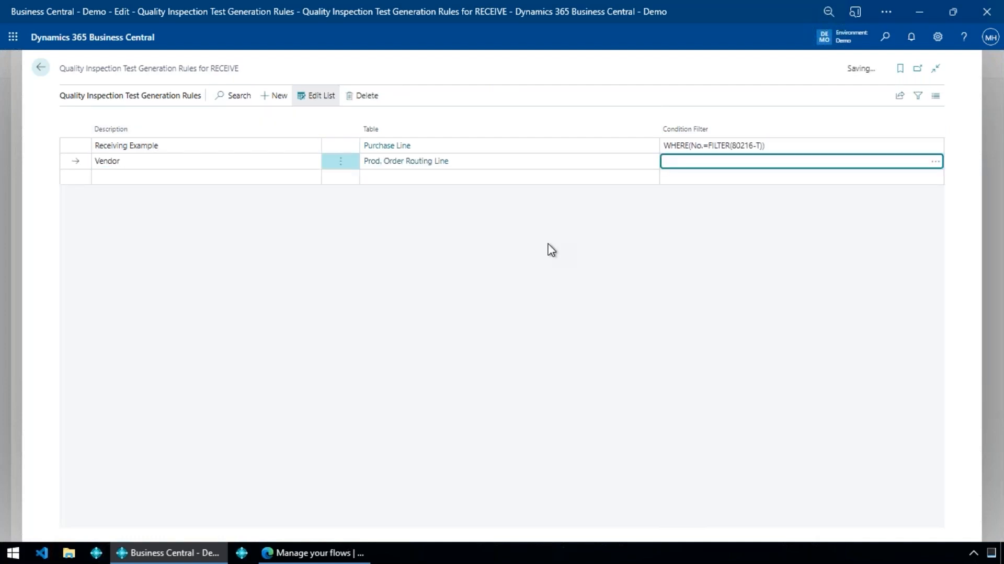
click(548, 244)
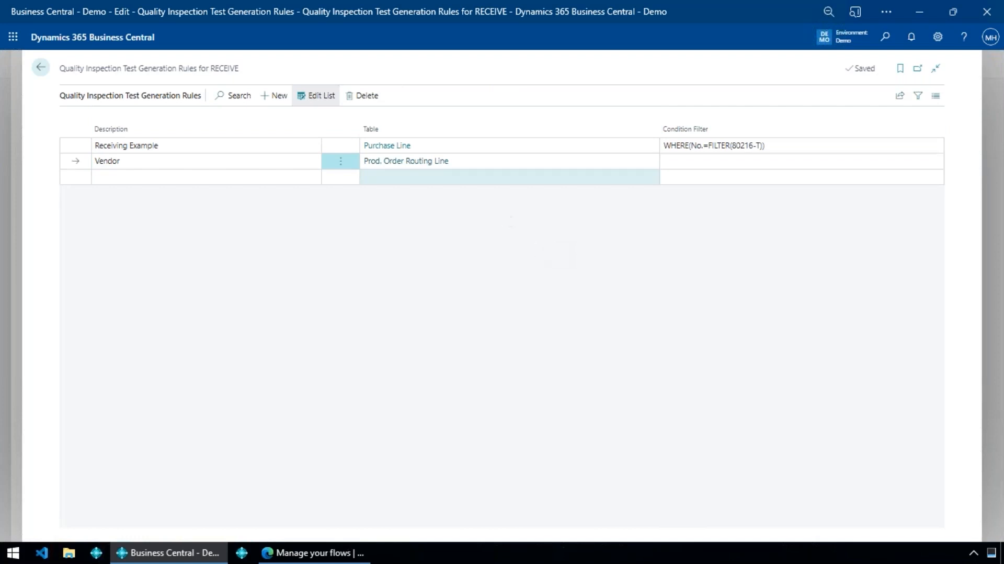
click(406, 161)
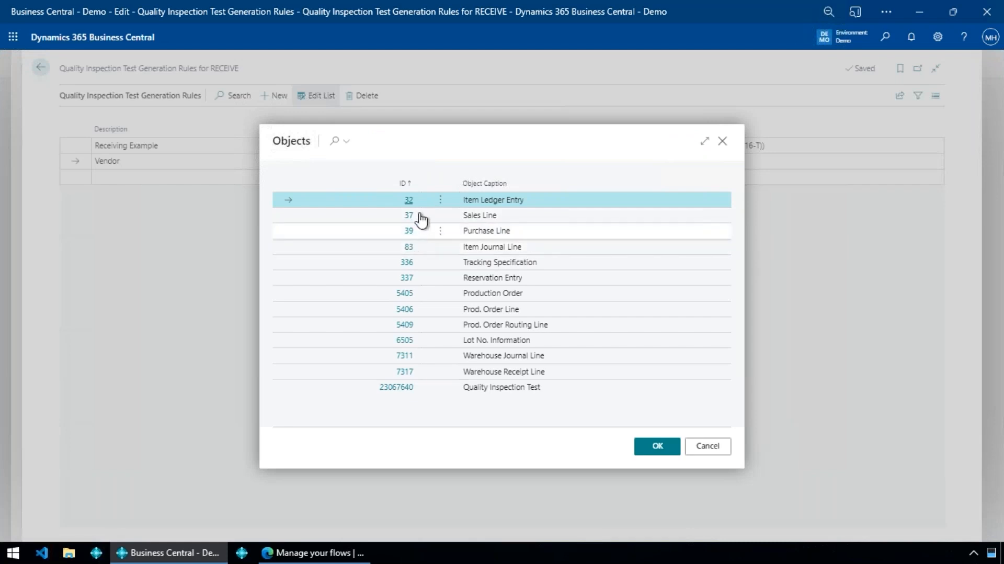
click(410, 233)
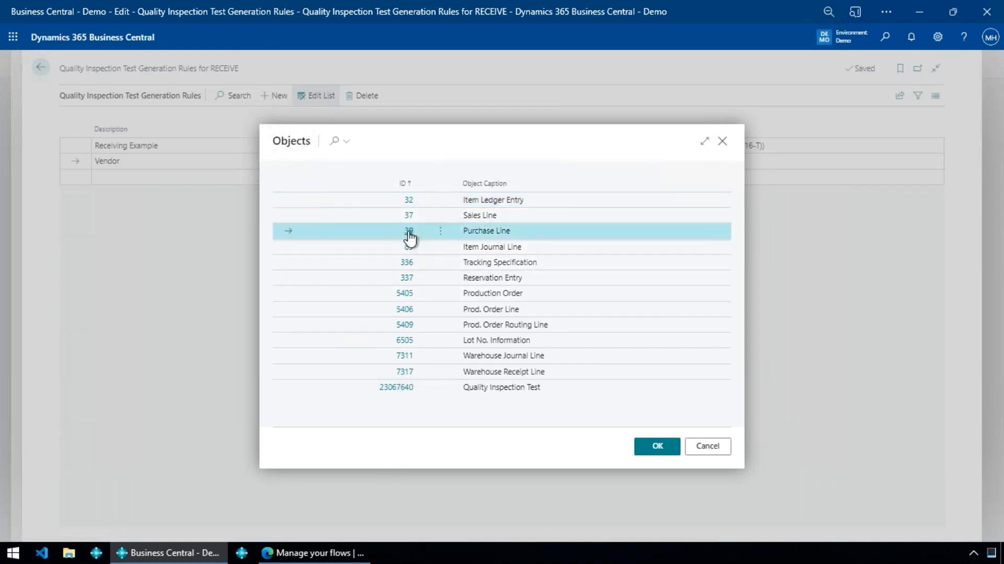
Browse the Purchase Line fields available for the Vendor rule's condition filter and cancel without adding a filter.
click(773, 164)
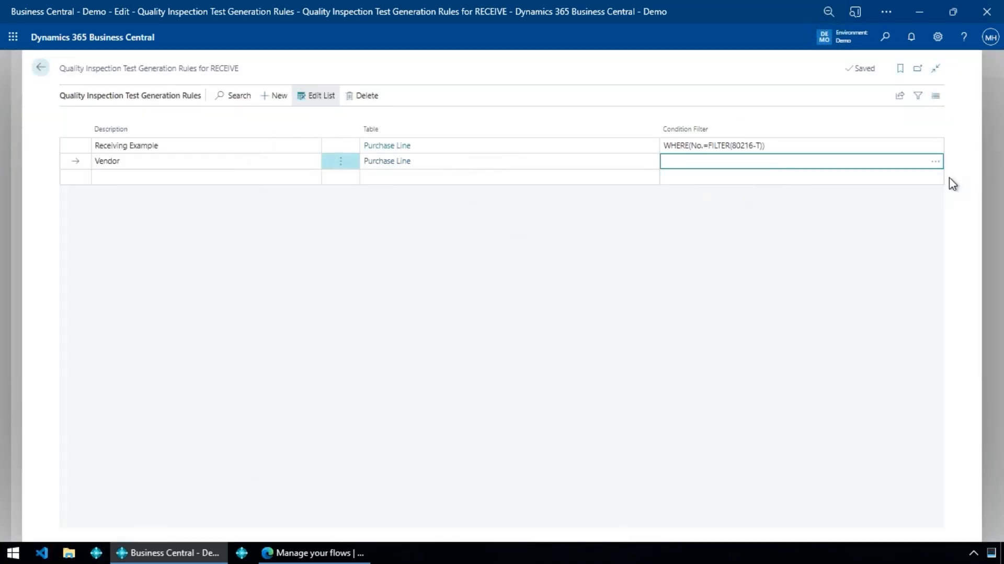
click(935, 161)
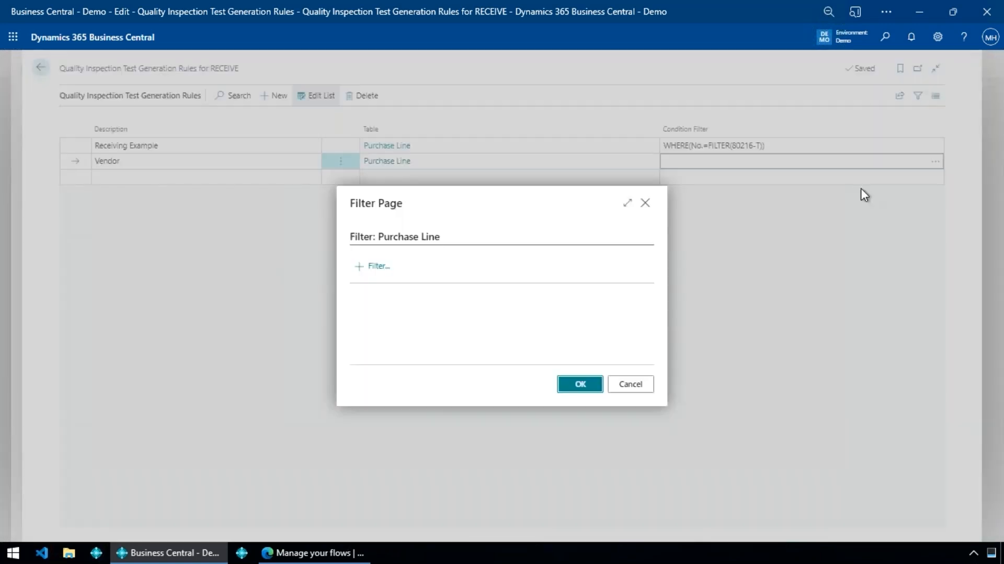
click(368, 268)
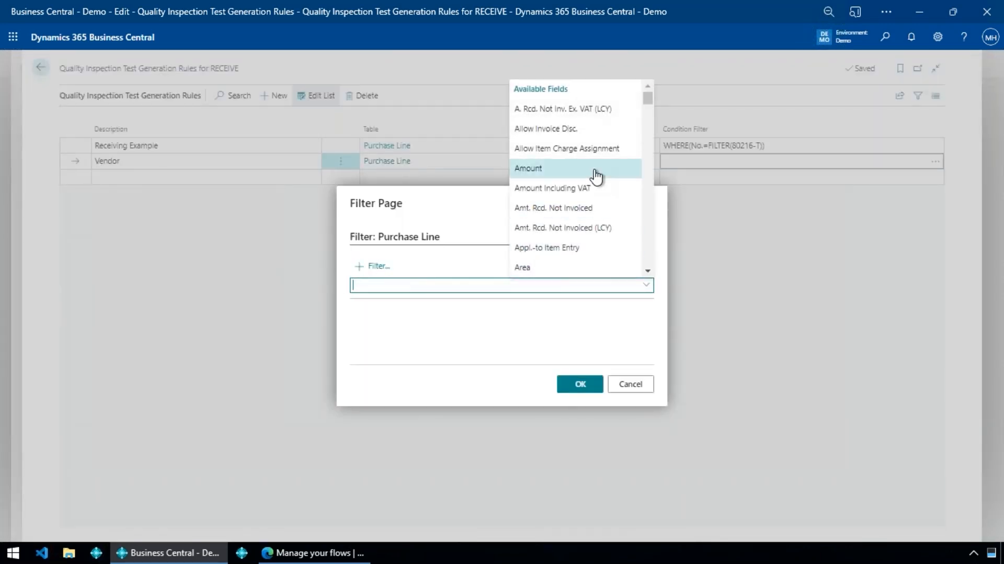
scroll(595, 176, down, 2)
scroll(595, 176, down, 10)
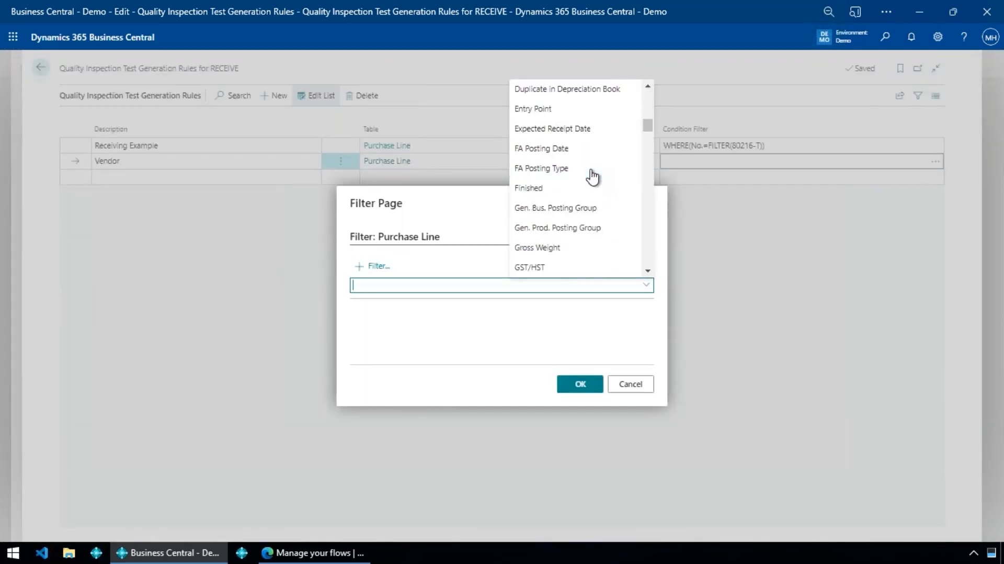
scroll(592, 183, down, 1)
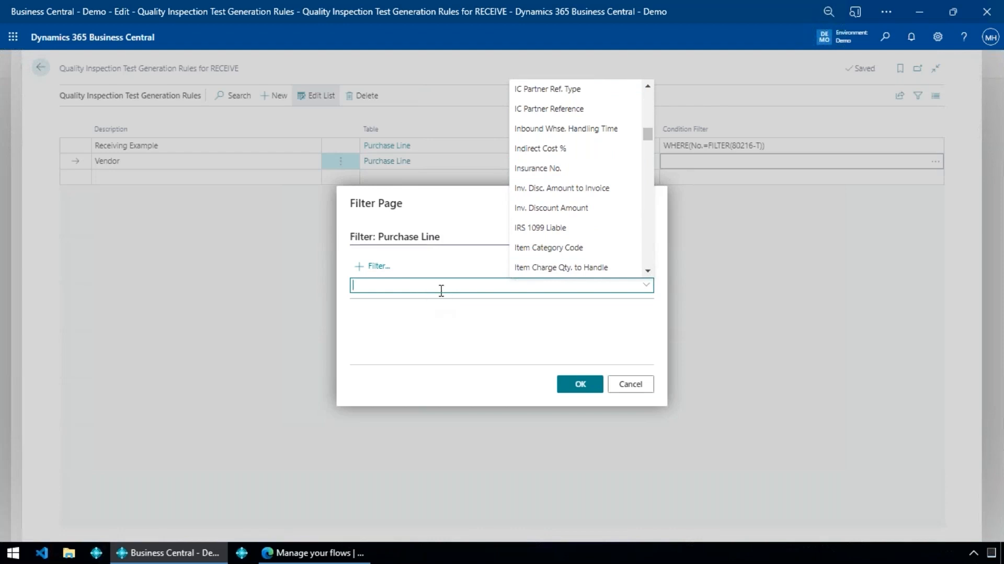
click(460, 338)
click(630, 384)
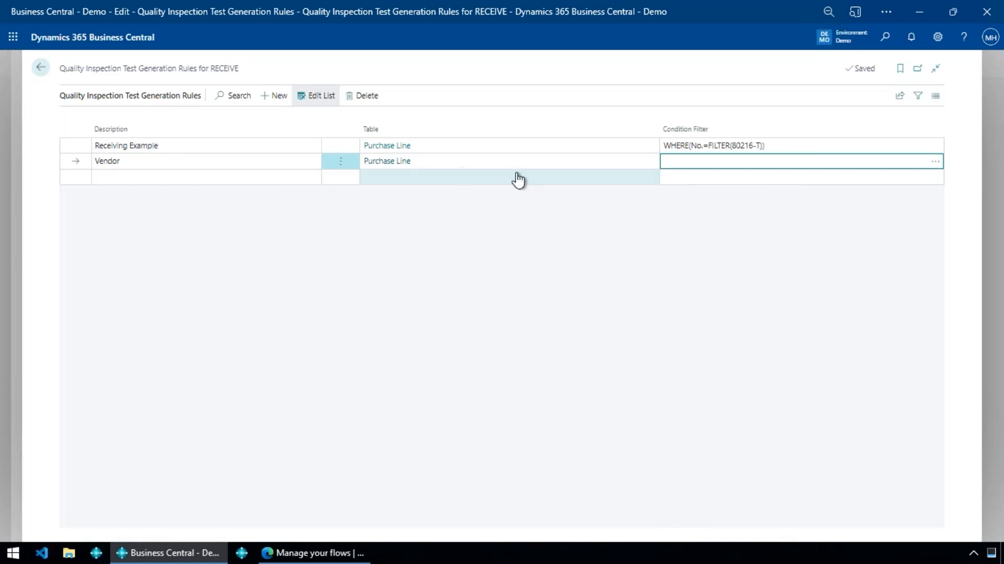
Delete the Vendor rule from the RECEIVE test generation rules and confirm the deletion.
click(750, 151)
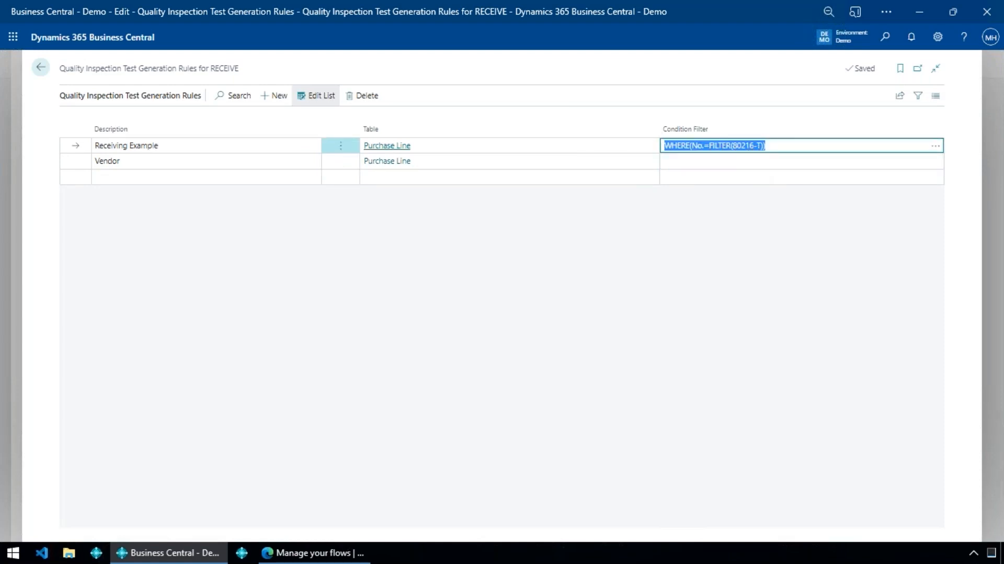
click(711, 162)
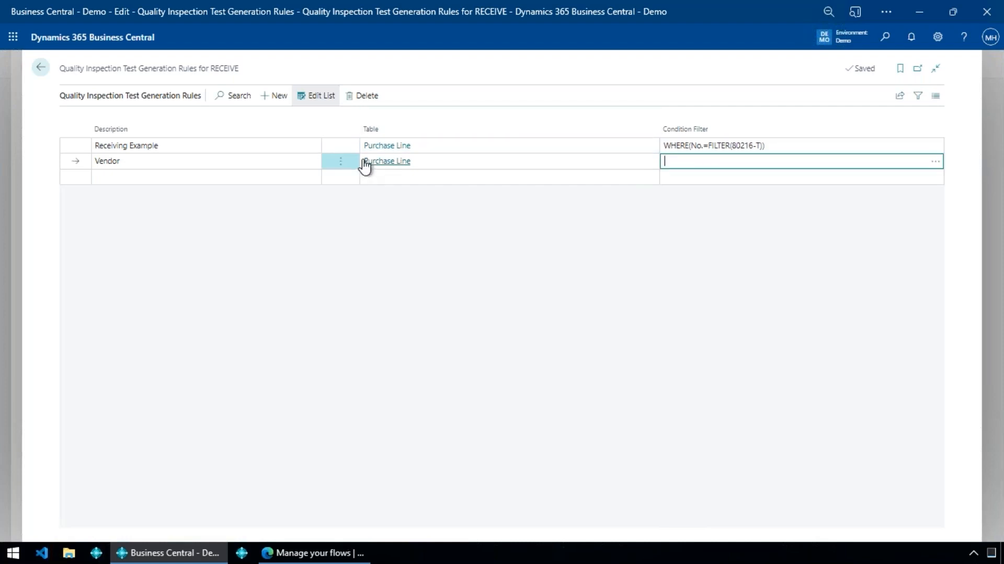
click(341, 162)
click(326, 181)
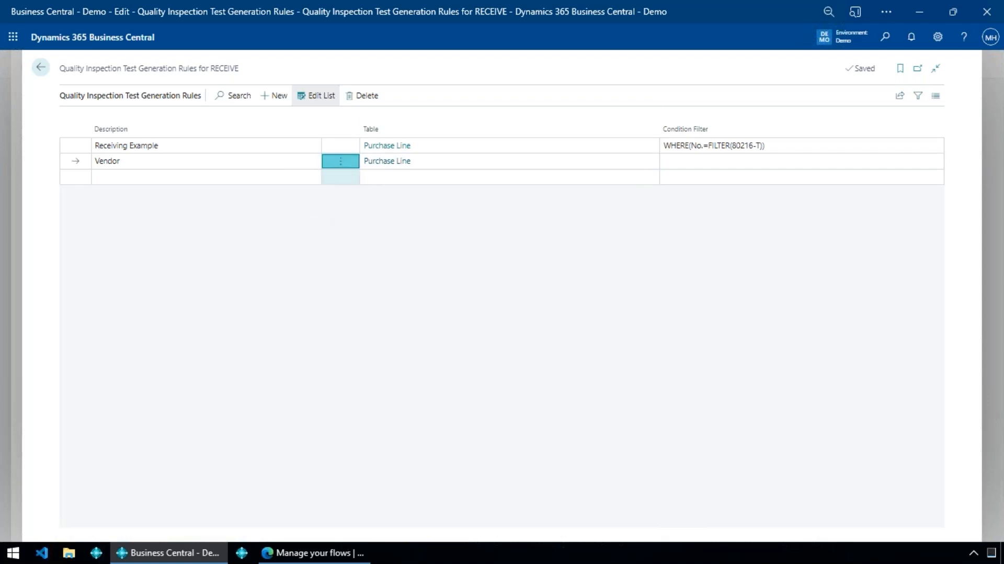
click(553, 321)
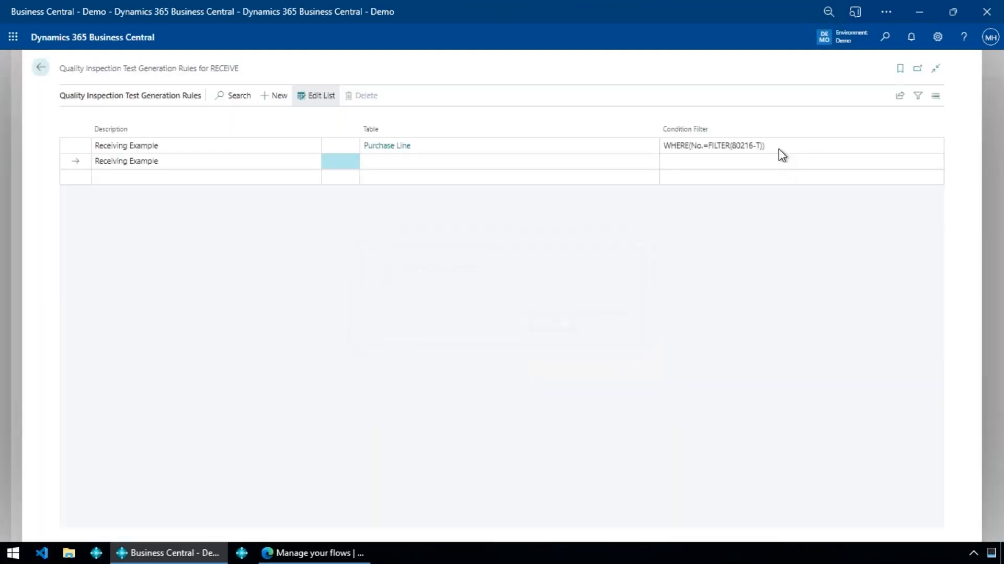
Clear the condition filter of the Receiving Example rule and return to the RECEIVE template.
click(784, 150)
key(BackSpace)
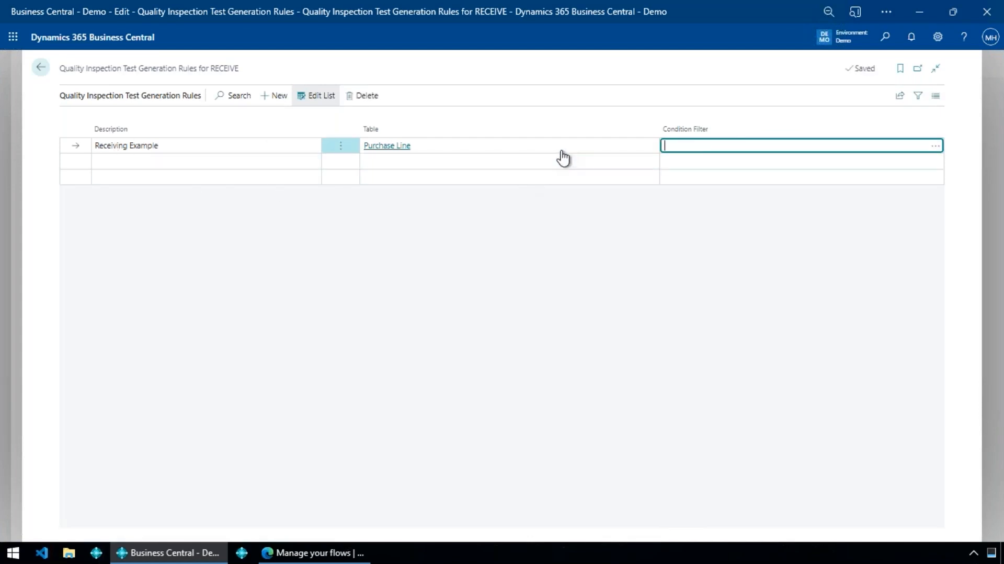
click(41, 67)
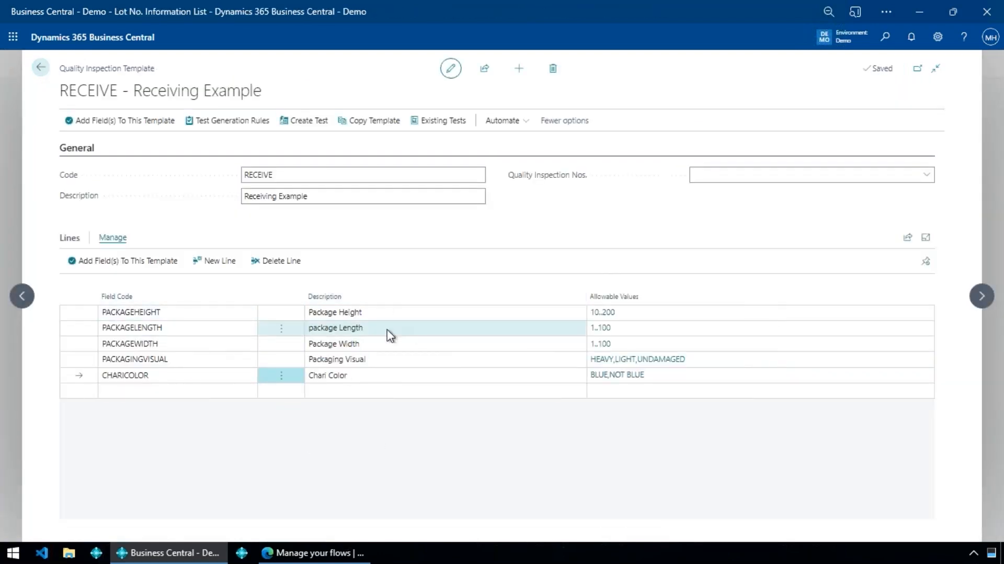
click(428, 383)
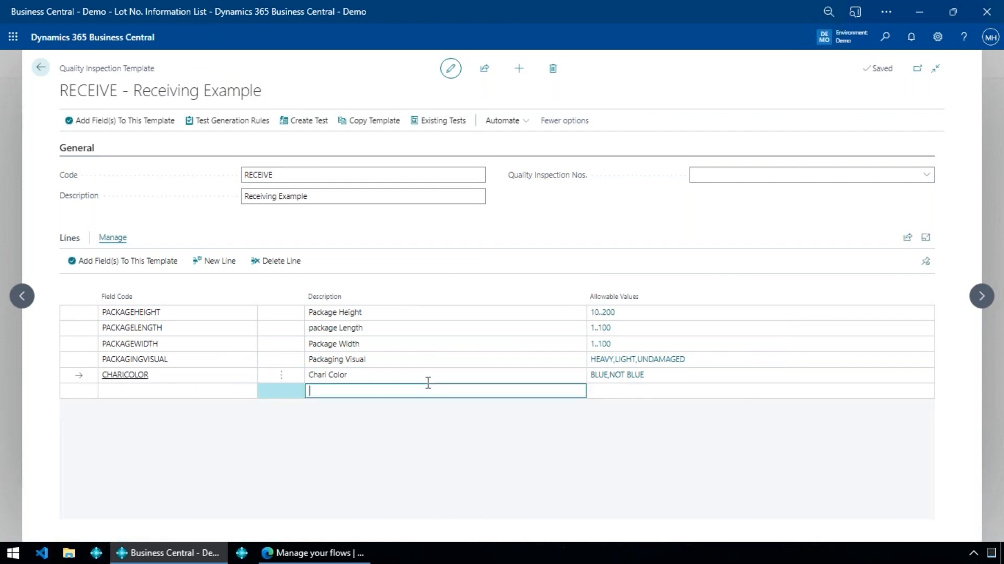
click(431, 381)
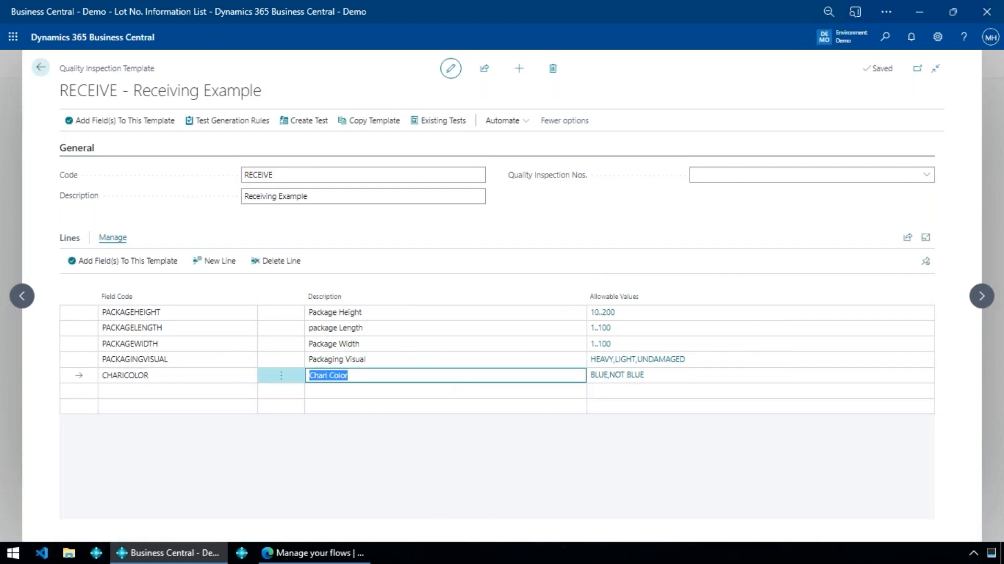
key(Escape)
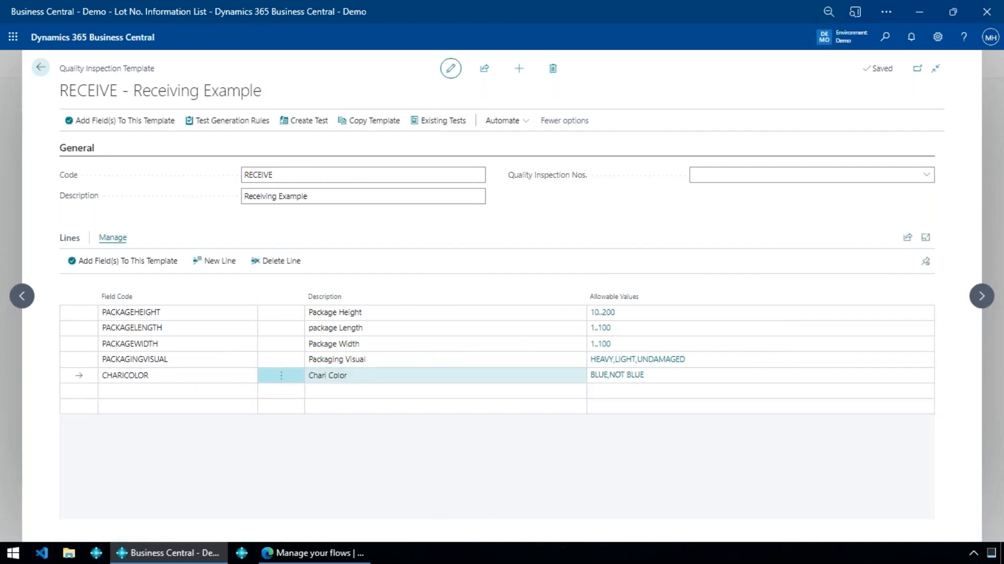
key(Tab)
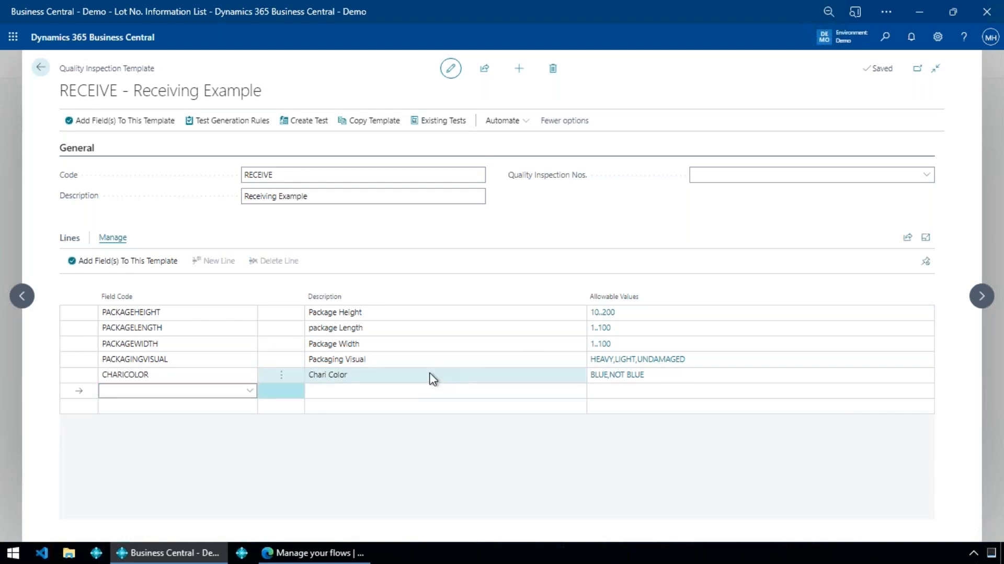
click(430, 378)
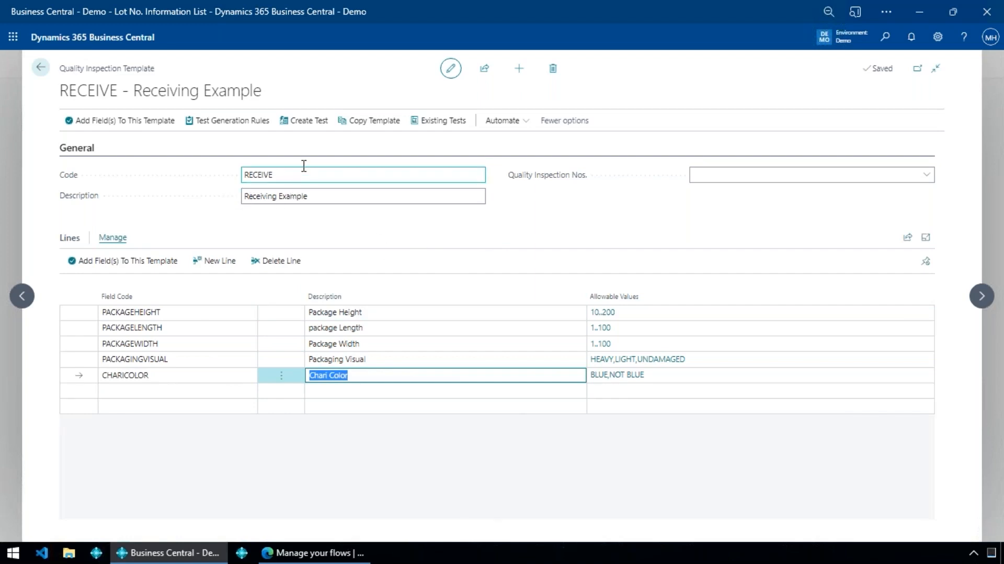
View the parameters for creating a quality inspection from the RECEIVE template, cancel, and leave the template for the home page.
click(318, 134)
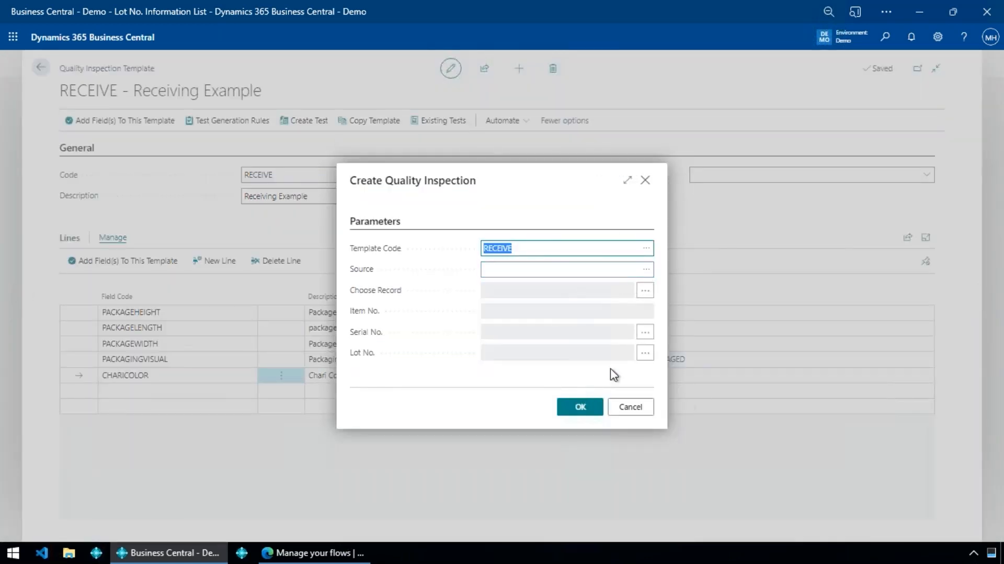
click(636, 410)
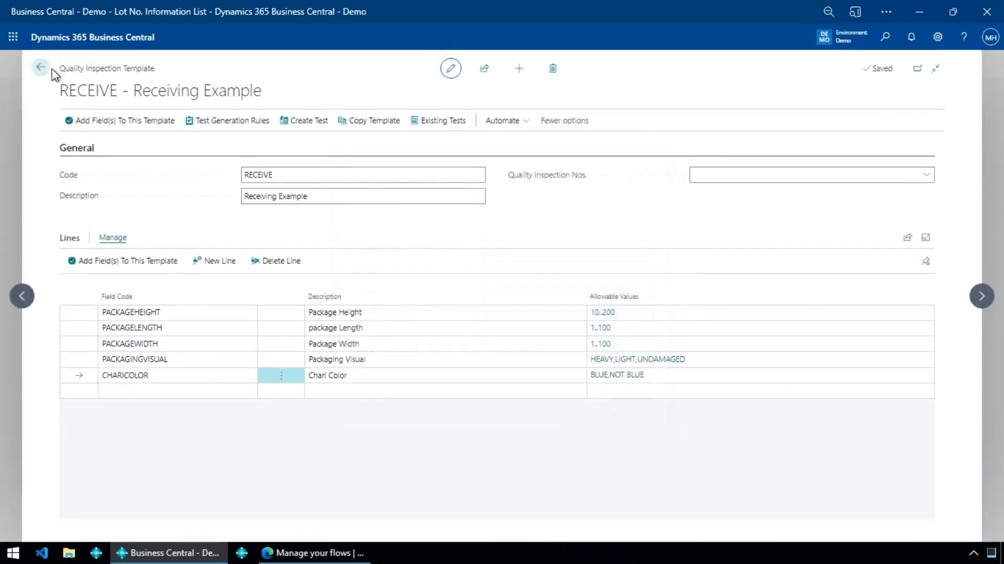
click(41, 67)
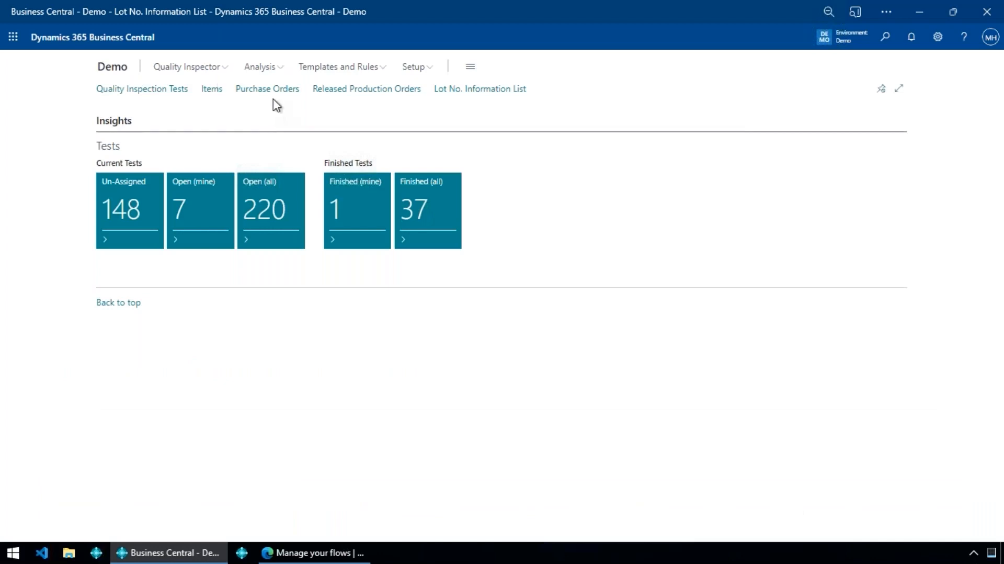
Open the released London Postmaster purchase order and create a quality inspection test for its line.
click(269, 90)
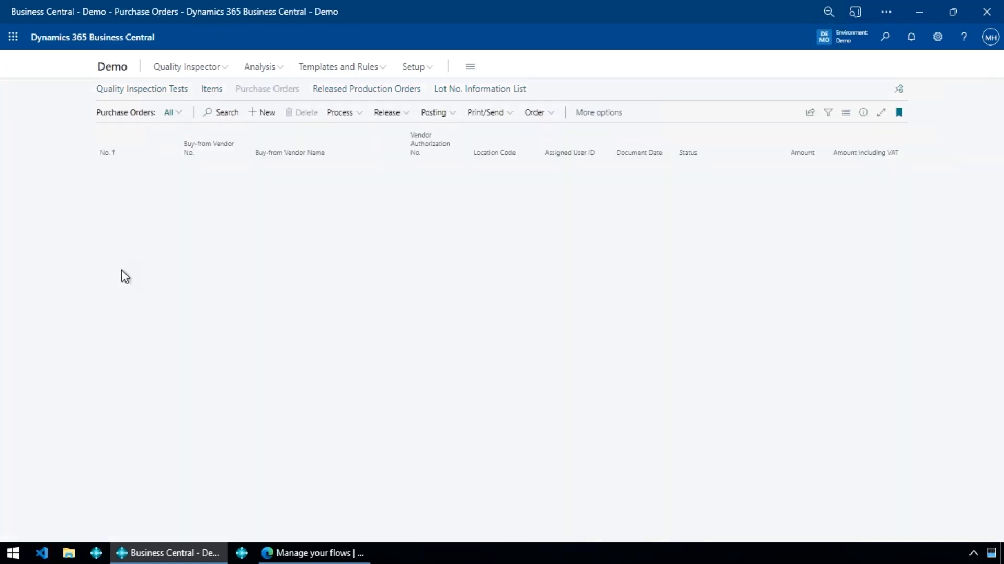
click(130, 320)
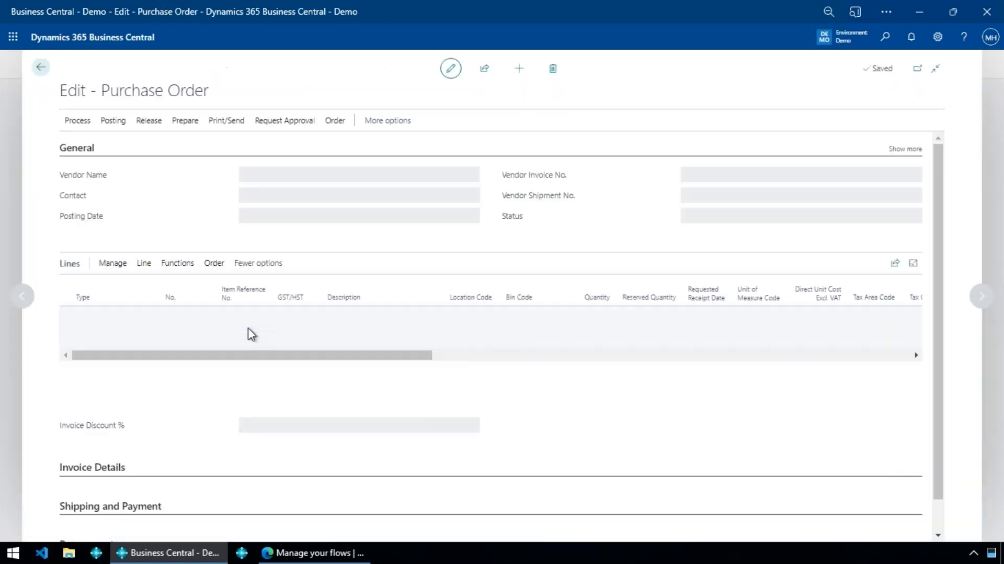
click(146, 266)
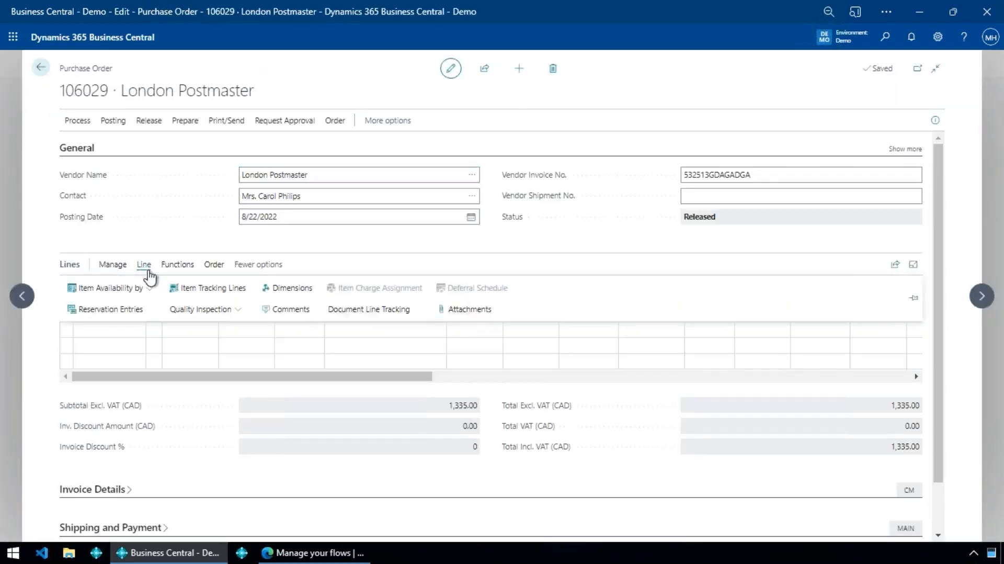
click(201, 310)
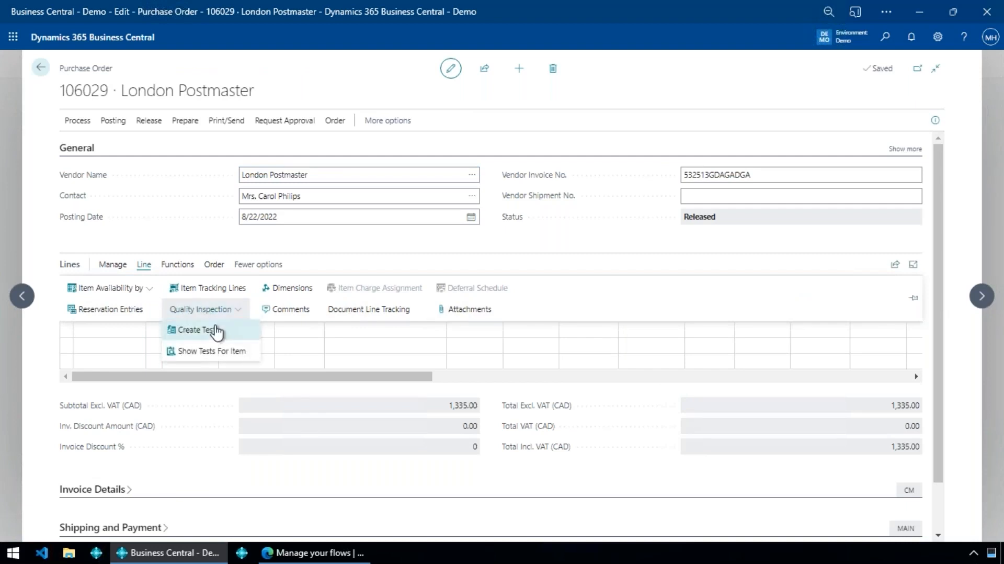
click(216, 330)
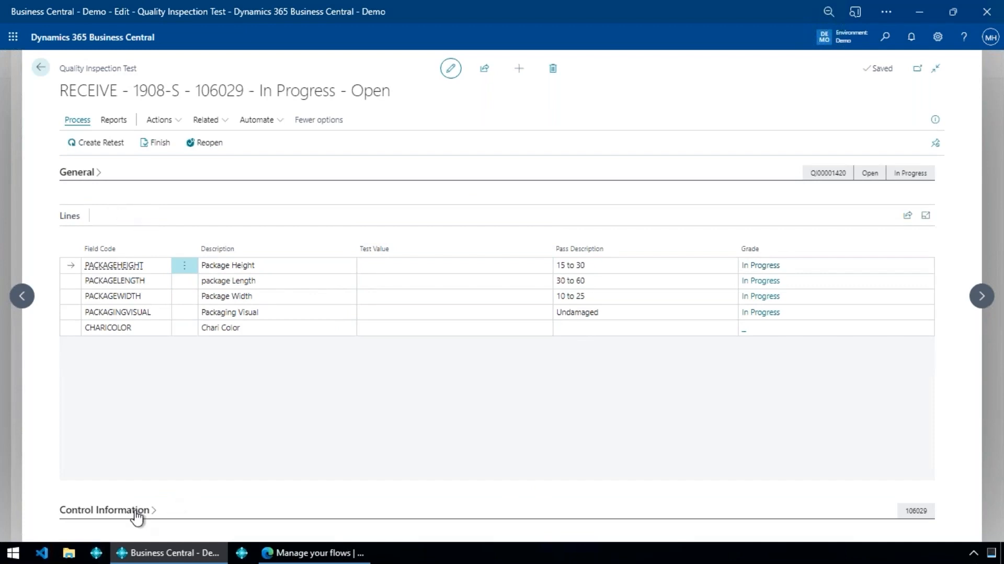
Examine the new inspection test's Control Information and General details, including its source, item tracking, status and grade.
click(137, 513)
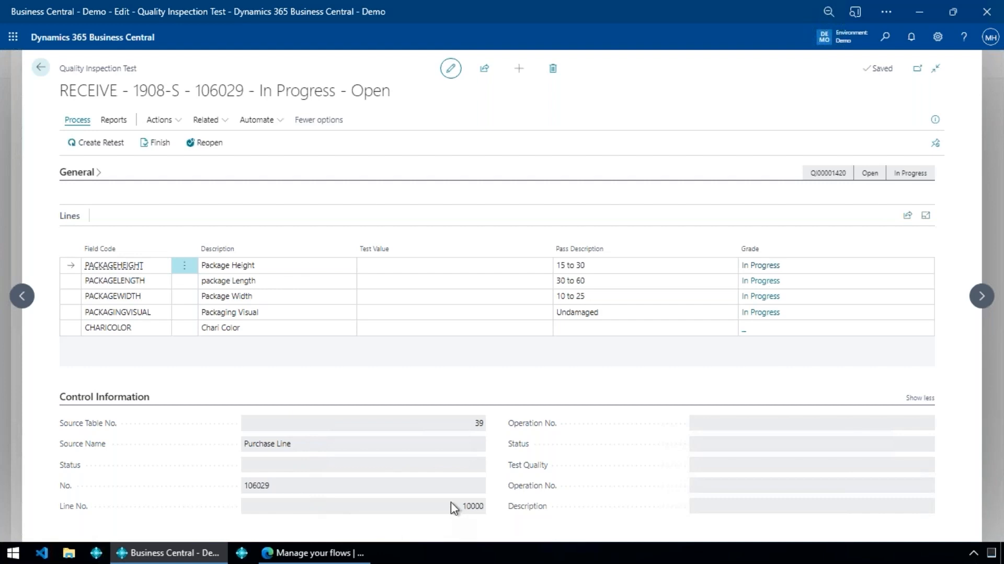
click(125, 404)
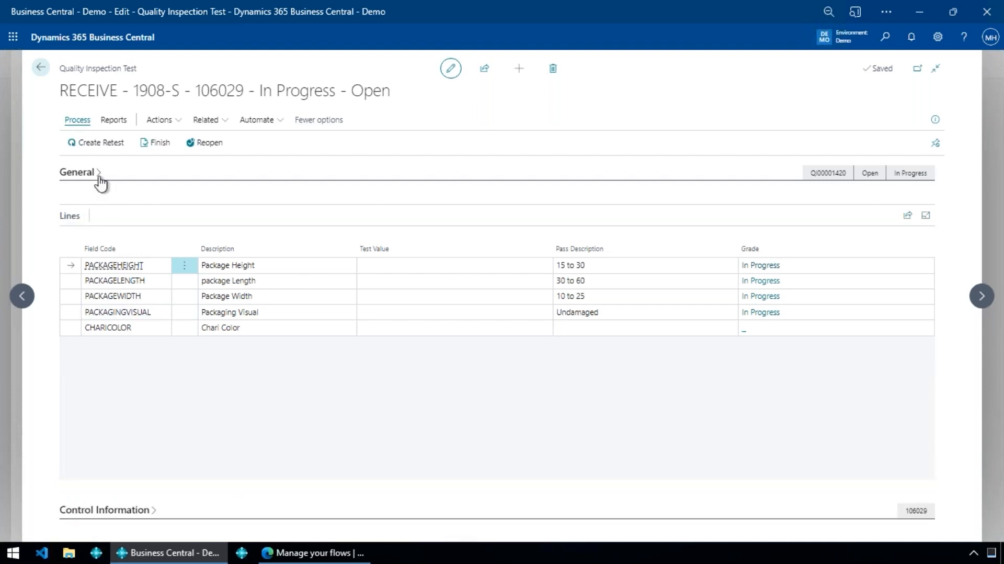
click(99, 175)
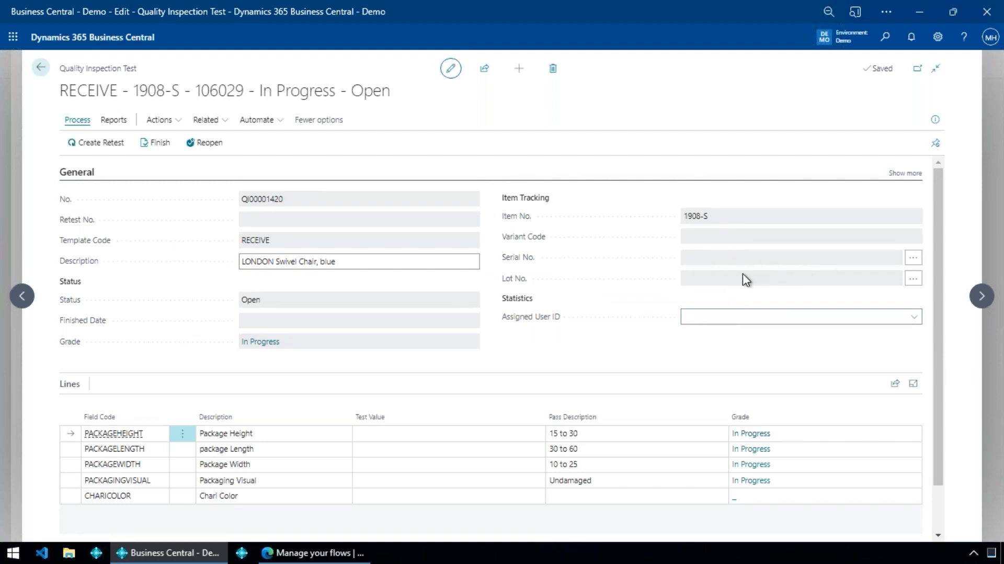
click(79, 173)
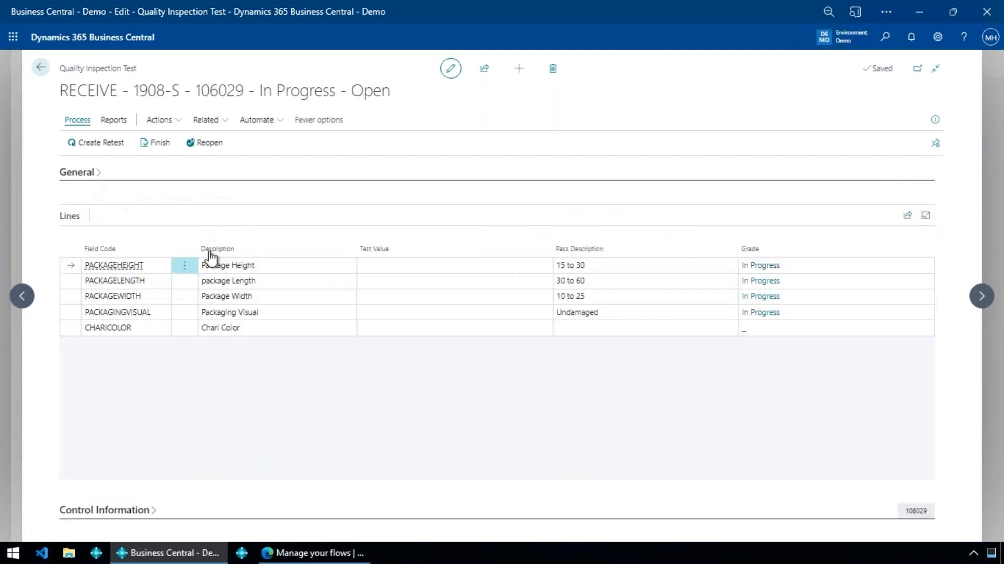
Enter 10 as the Package Height test value on the RECEIVE inspection test.
click(445, 270)
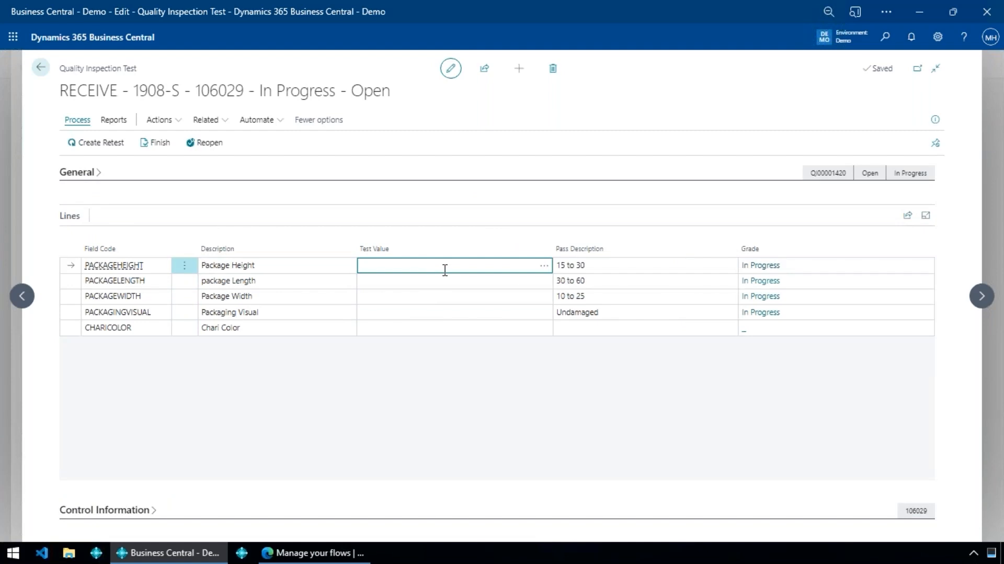
key(Return)
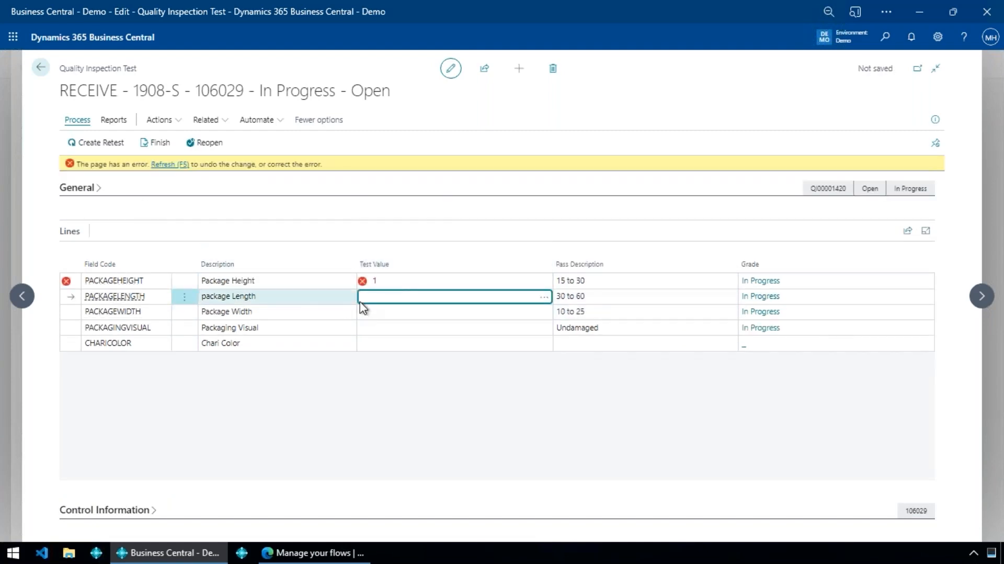
mouse_move(362, 281)
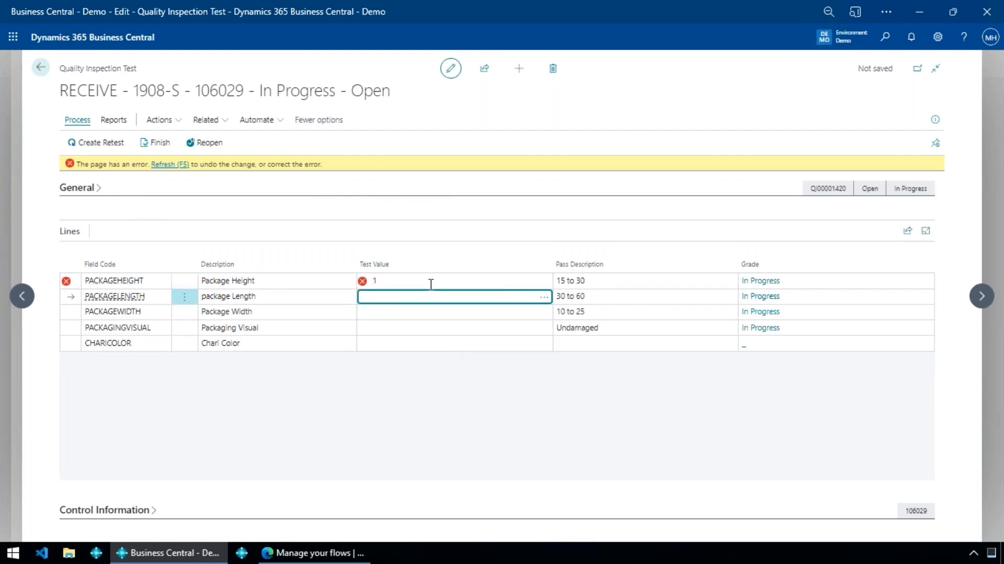
click(431, 282)
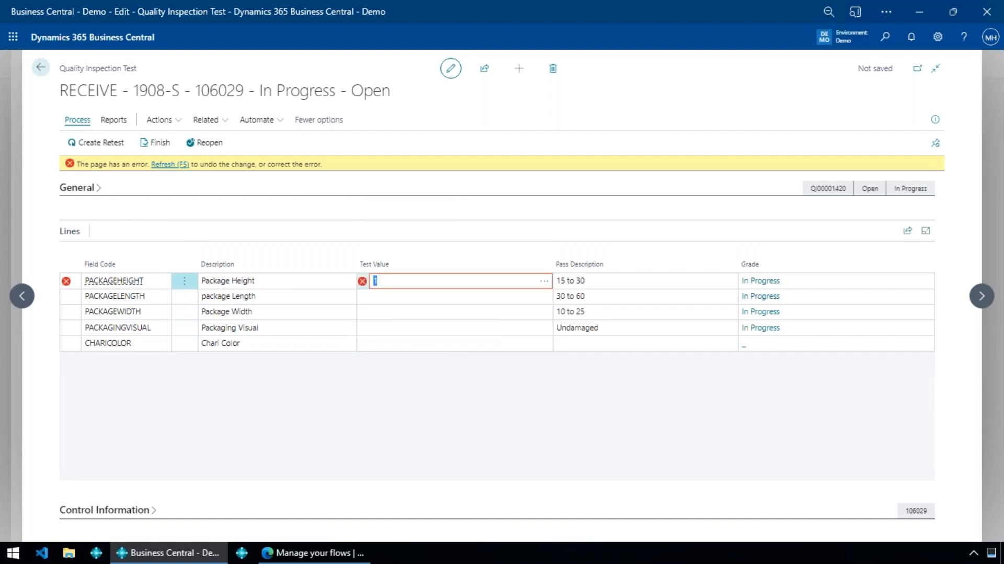
text(10)
key(Return)
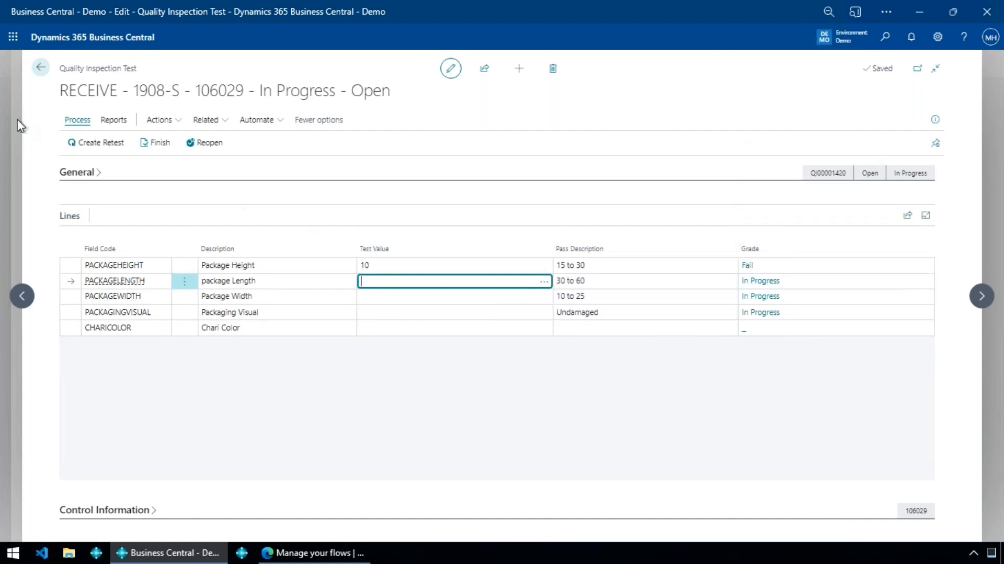
Check the test's General details, and enter test values of 30 for Package Length and 11 for Package Width.
click(84, 176)
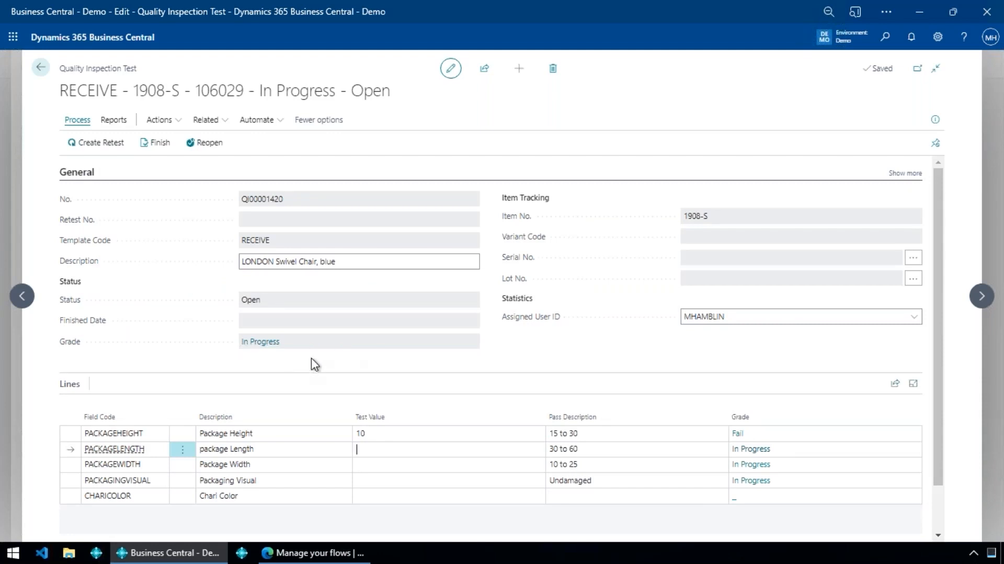
click(95, 181)
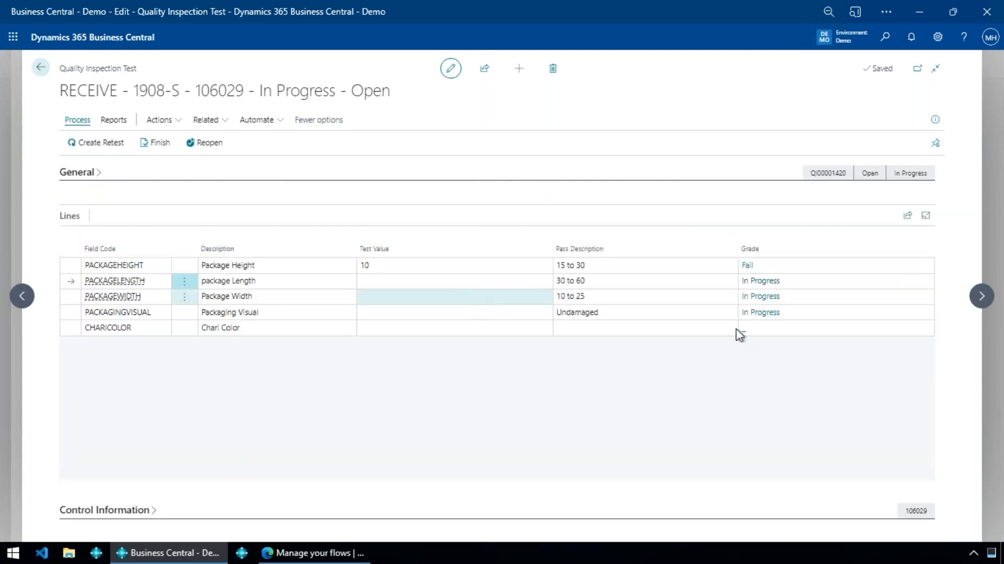
click(460, 285)
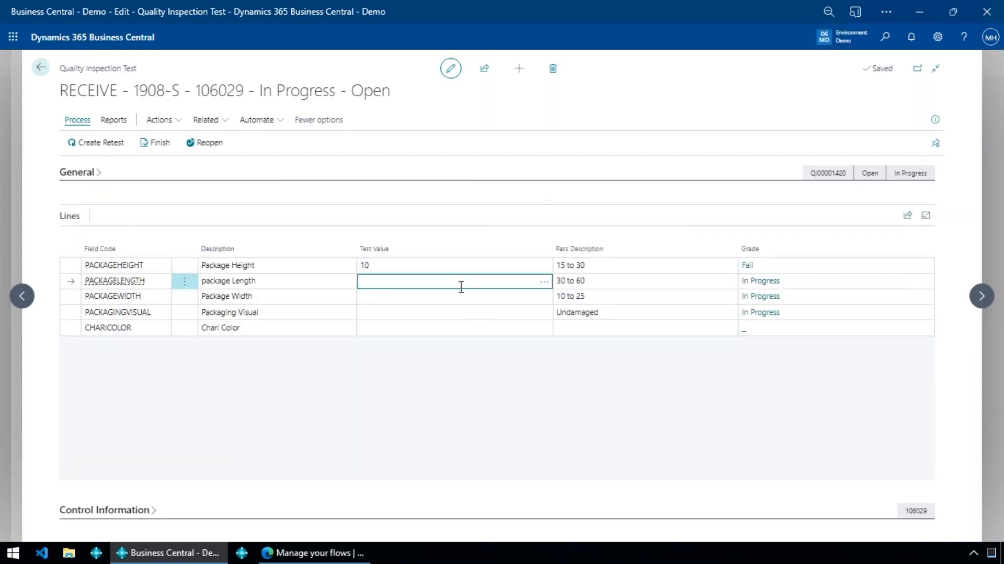
text(30)
key(Return)
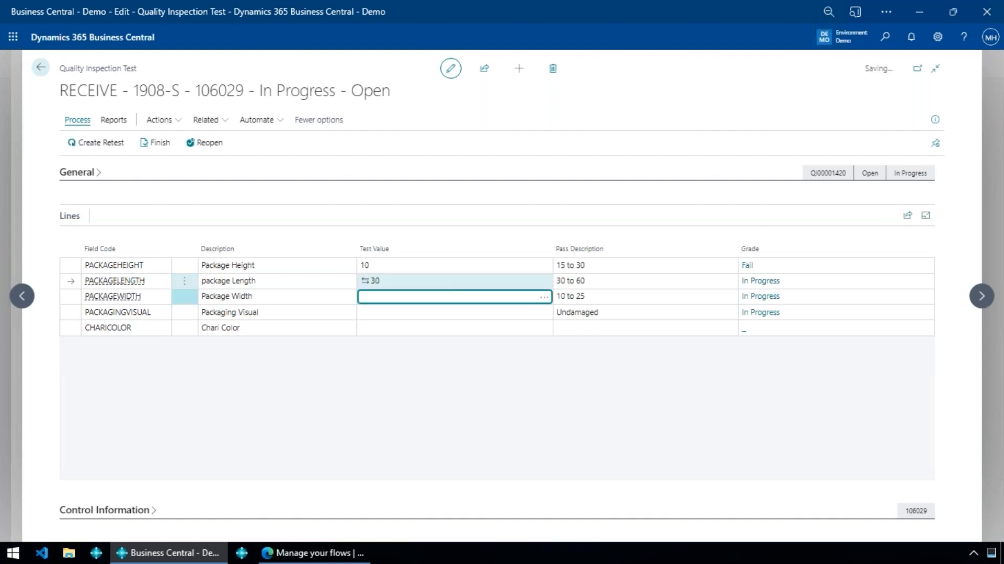
text(11)
key(Return)
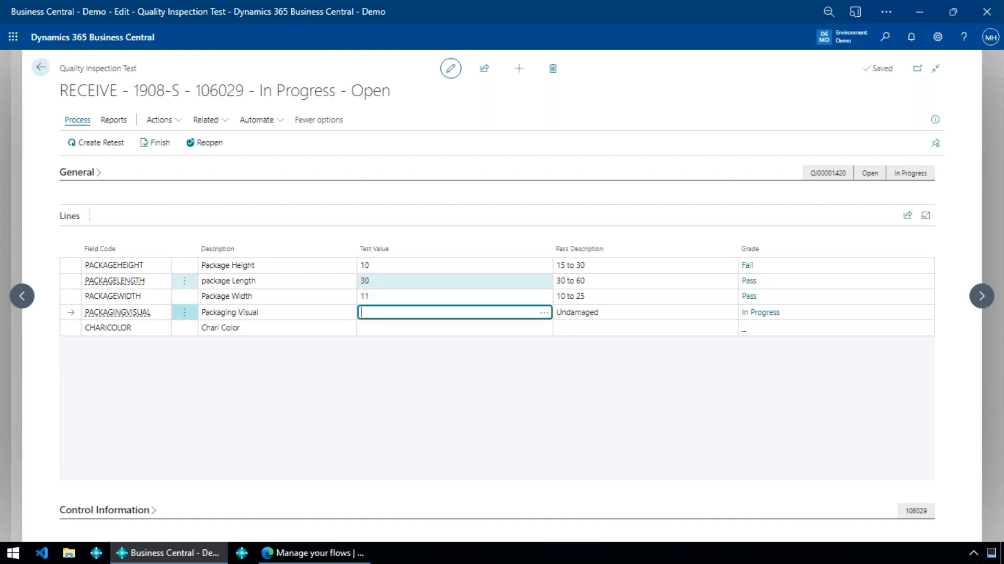
Choose UNDAMAGED as the Packaging Visual test value.
key(alt+Down)
key(Down)
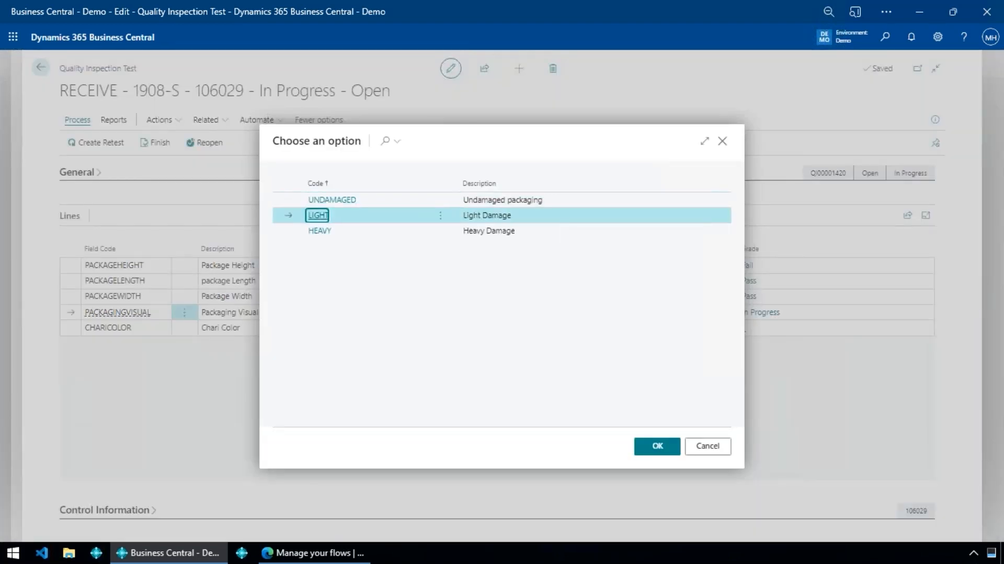
key(Up)
key(Tab)
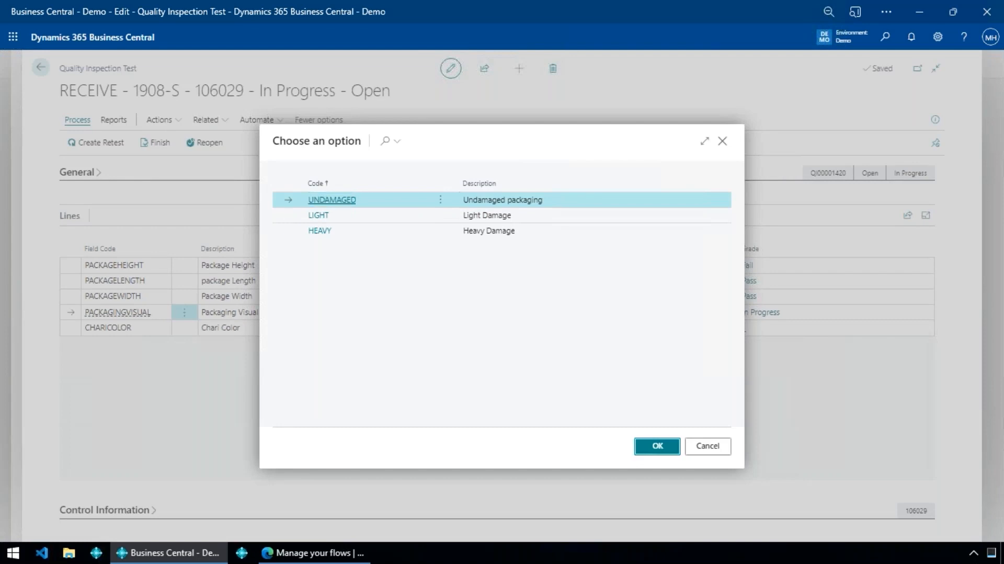
key(Return)
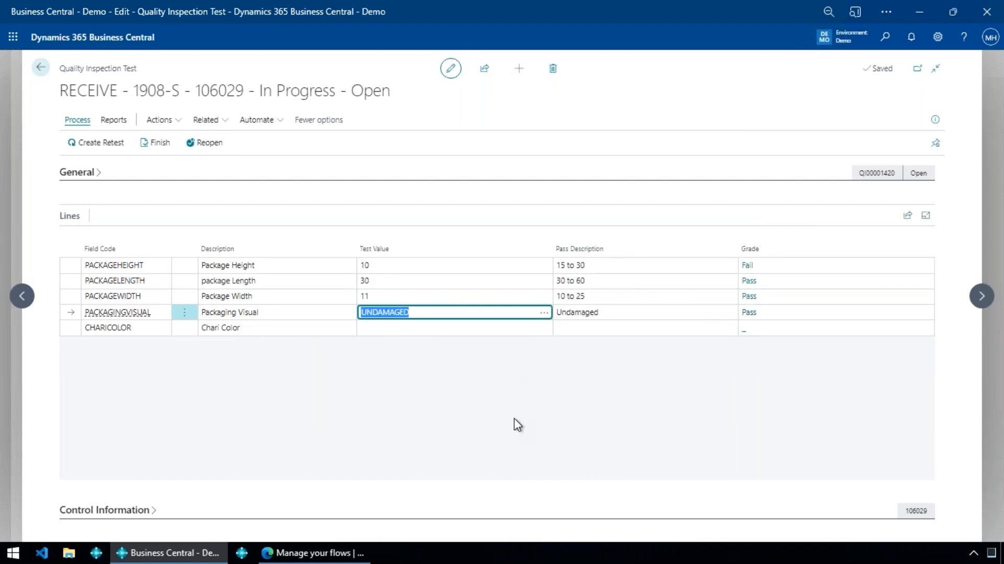
key(alt+Down)
key(Return)
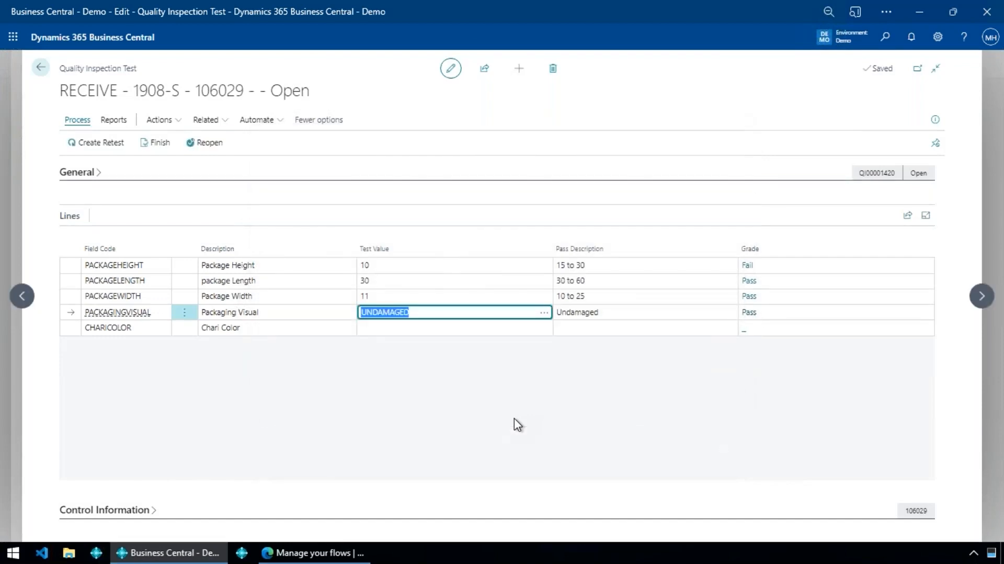
Choose BLUE as the test value of the CHARICOLOR line.
key(Down)
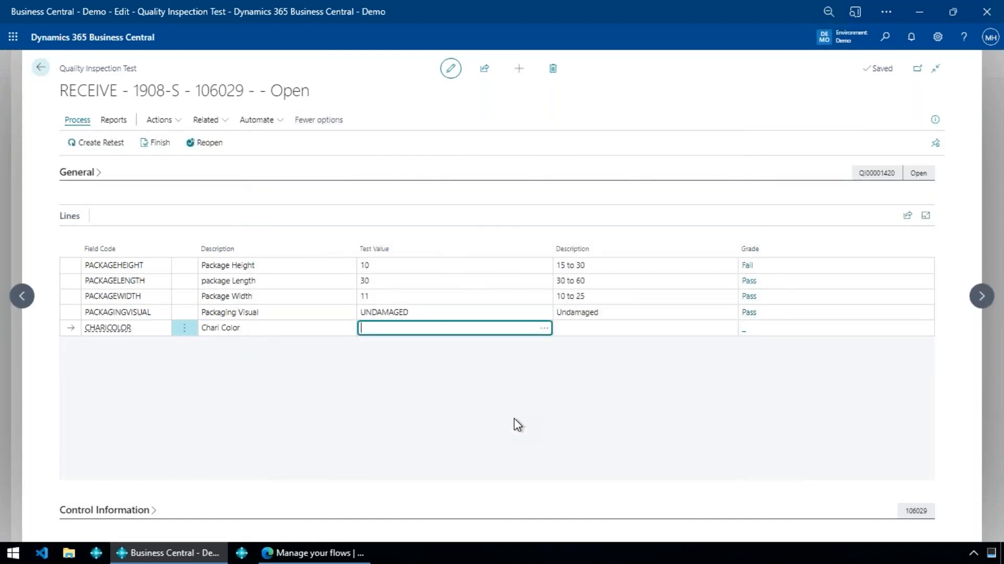
key(alt+Down)
key(Down)
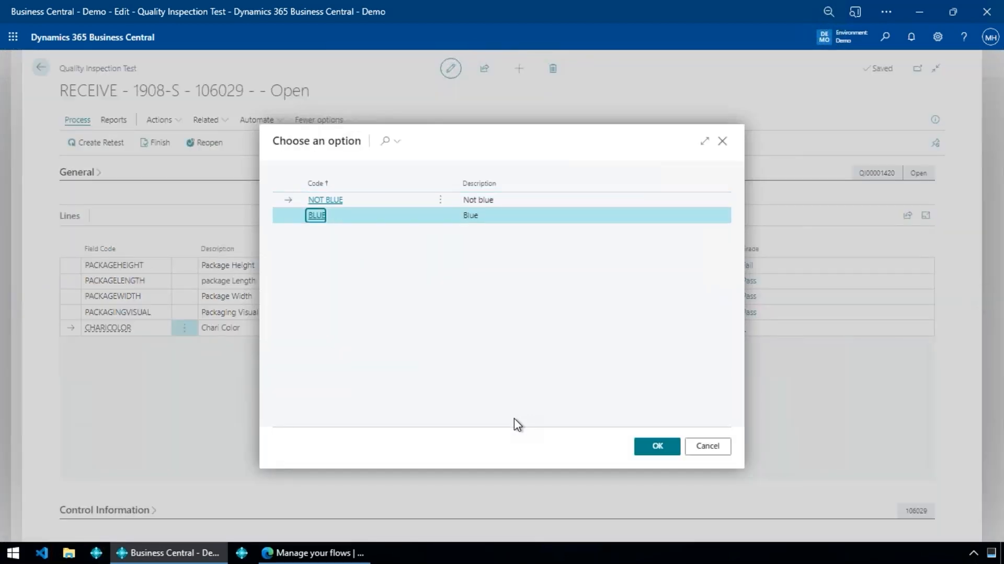
key(Return)
Review the test values and grades of the inspection lines and the overall grade in the General details.
key(Up)
key(Up)
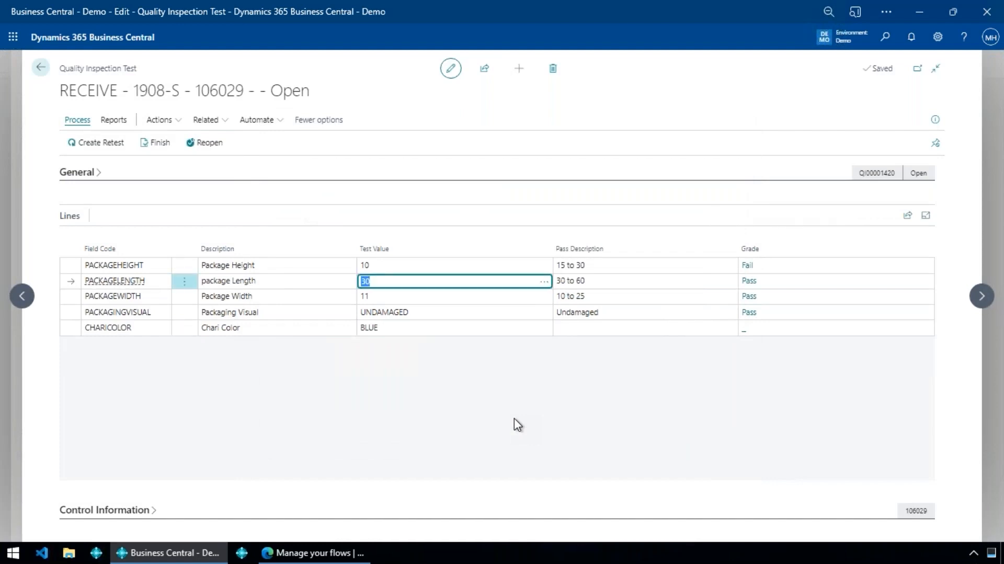
key(Up)
key(Down)
key(Down)
key(Down)
key(Down)
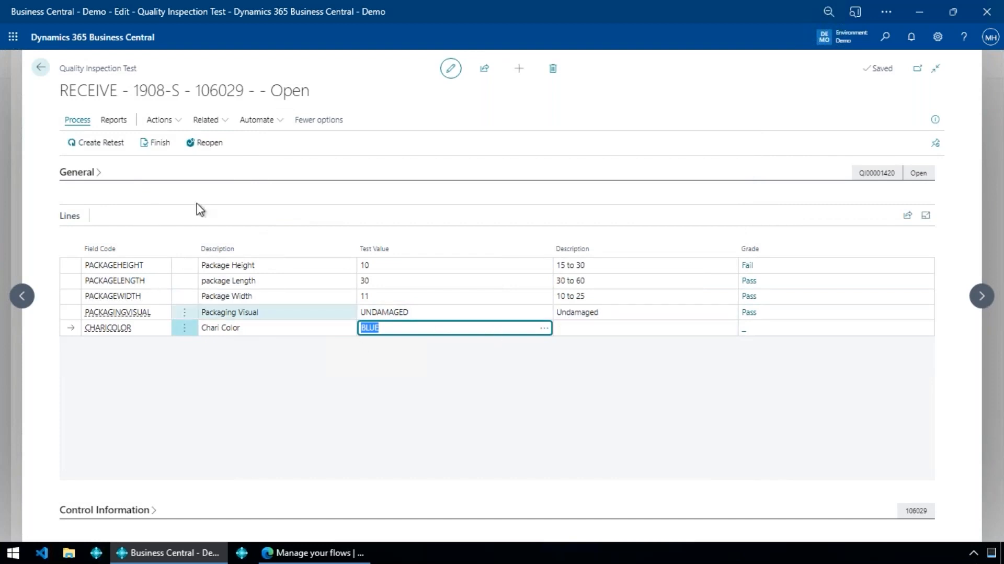
click(83, 176)
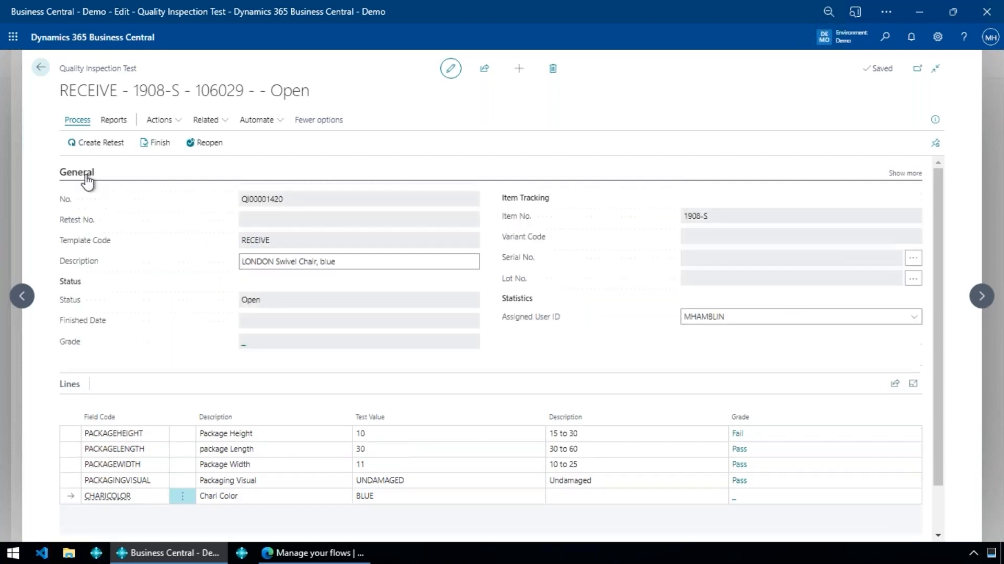
click(86, 177)
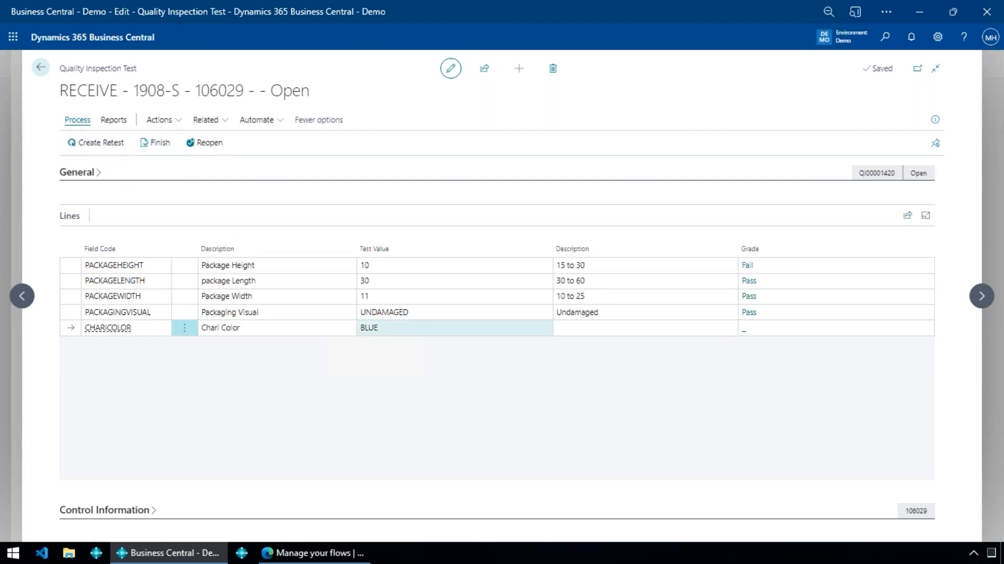
click(418, 313)
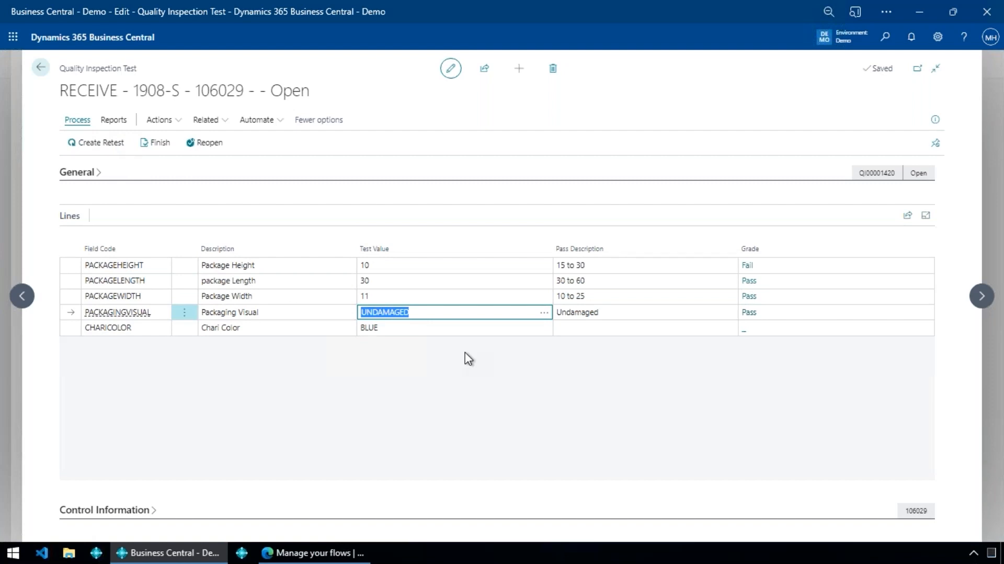
Finish the inspection test with confirmation, and leave the purchase order for the home page.
click(152, 143)
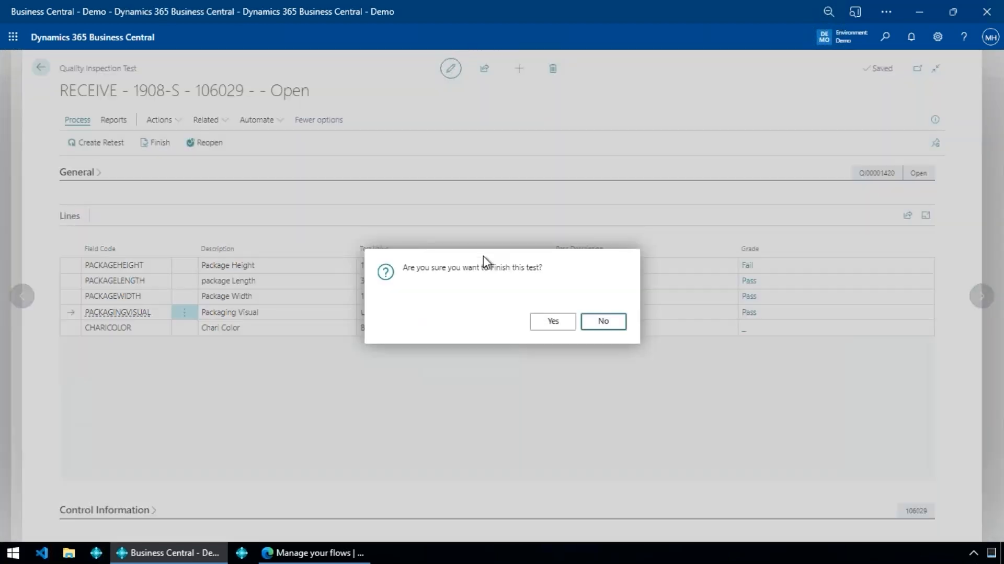
click(553, 321)
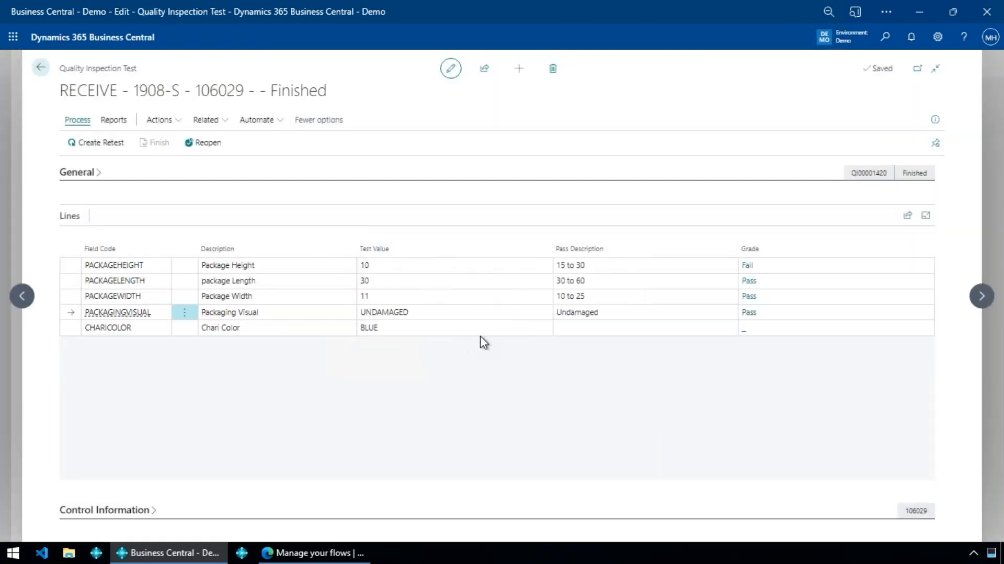
key(Escape)
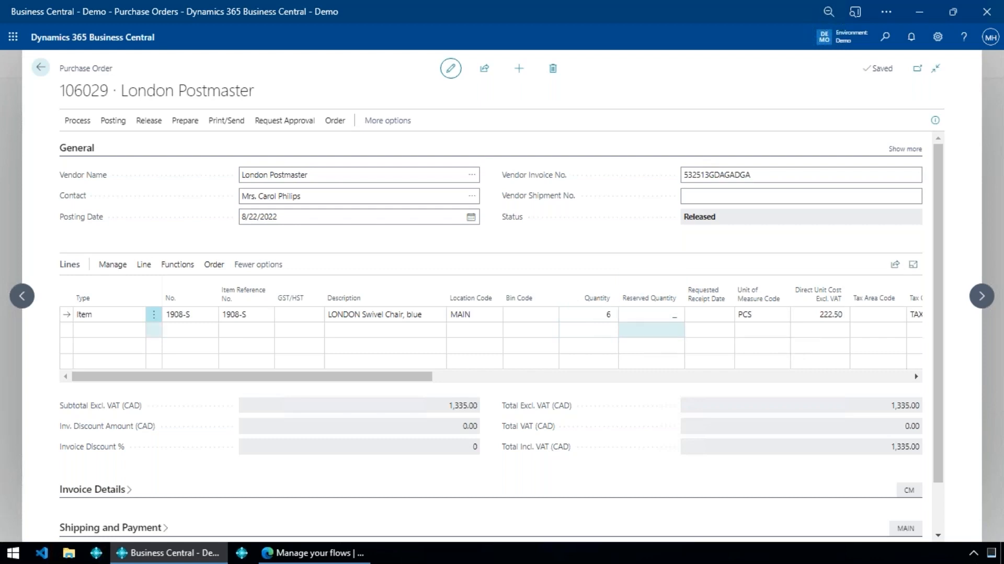
key(Escape)
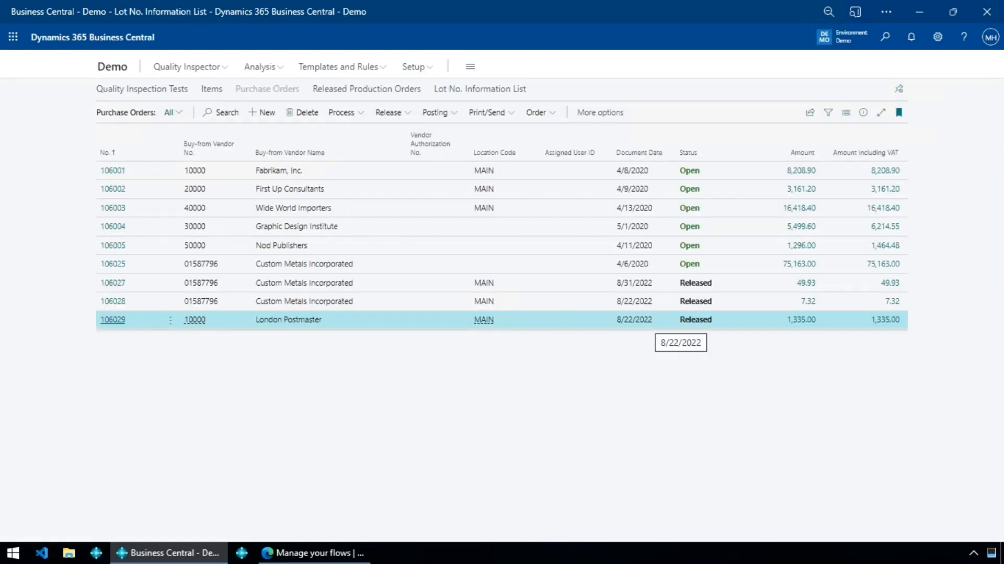
key(Escape)
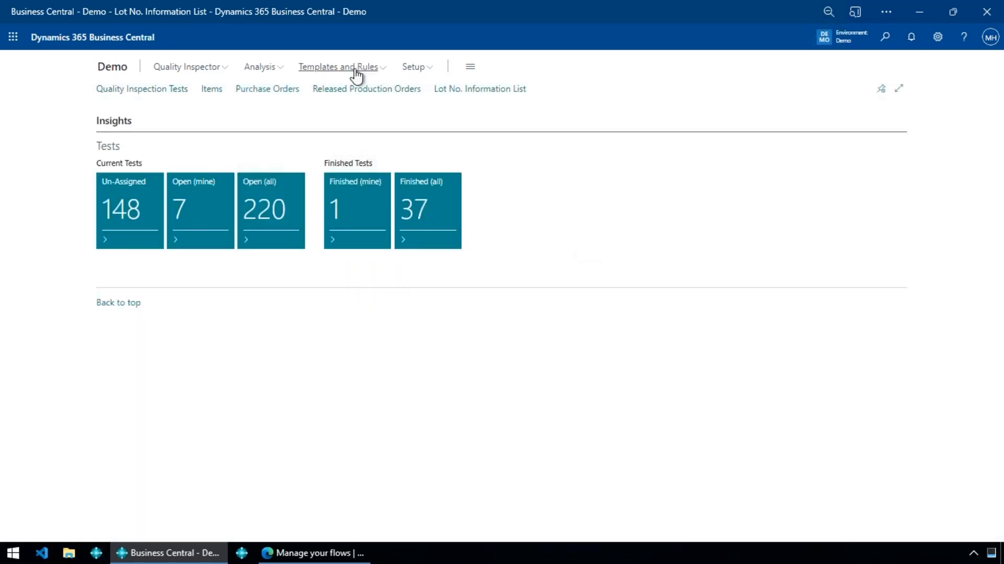
Open the CAR corrective action template from the test templates and collapse its General section to examine the template lines.
click(352, 68)
click(102, 89)
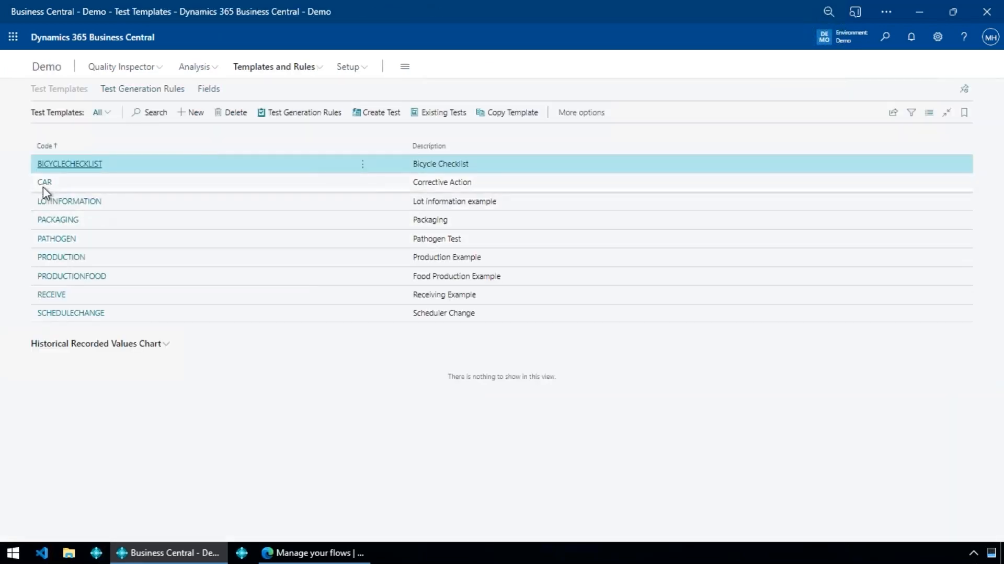
click(44, 183)
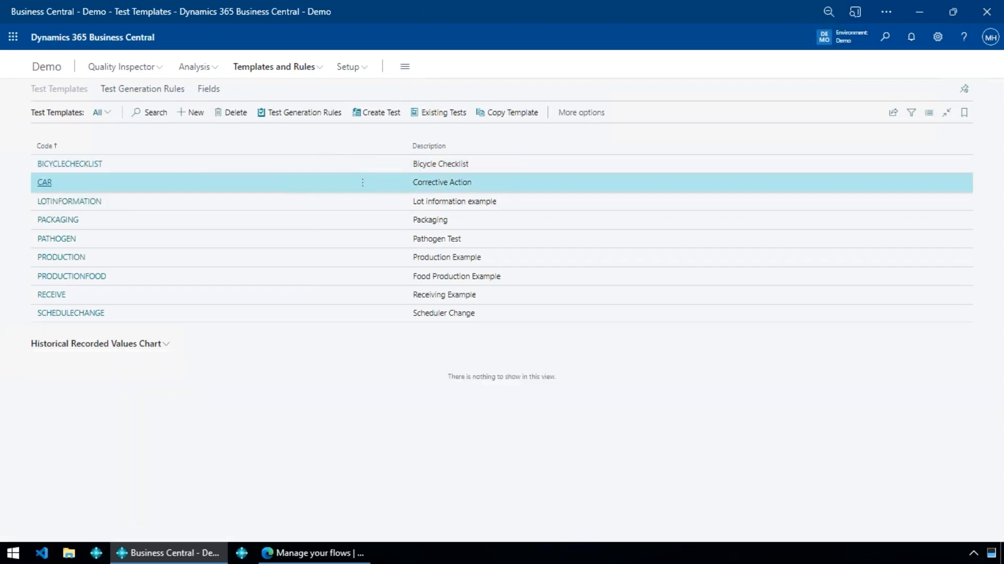
click(44, 184)
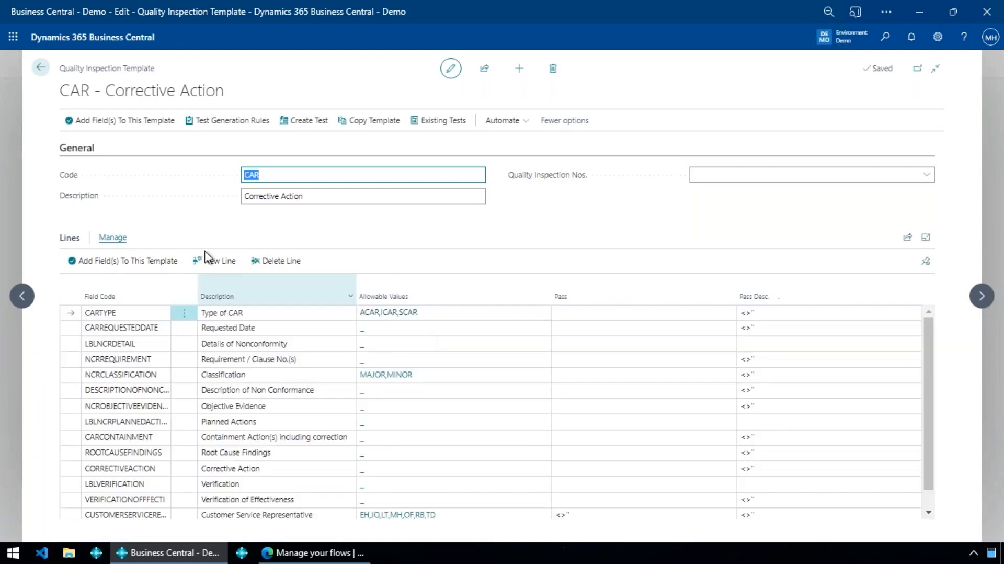
click(77, 151)
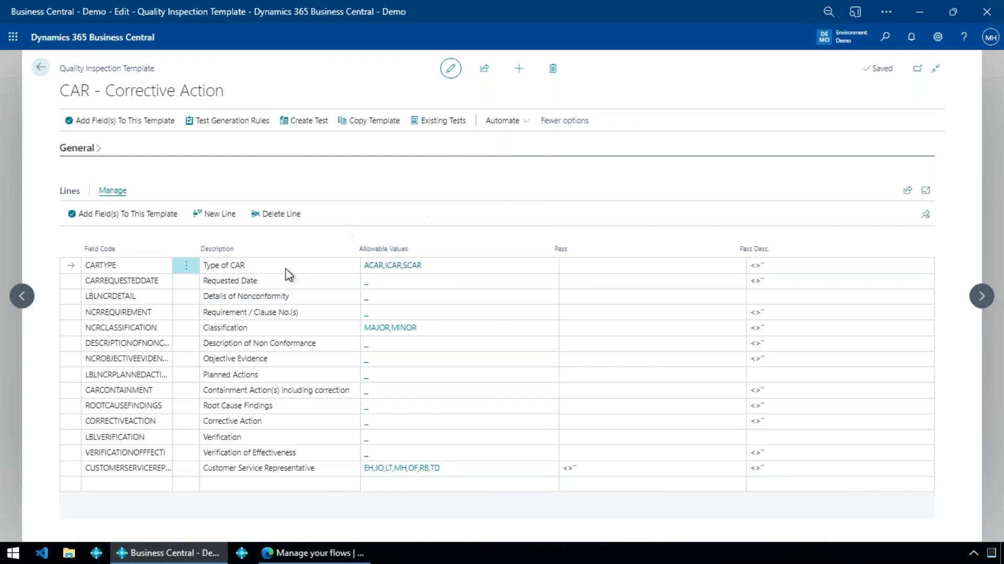
Open the WASH test among the CAR template's existing tests, examine its lines and available reports, and return to the template.
click(447, 125)
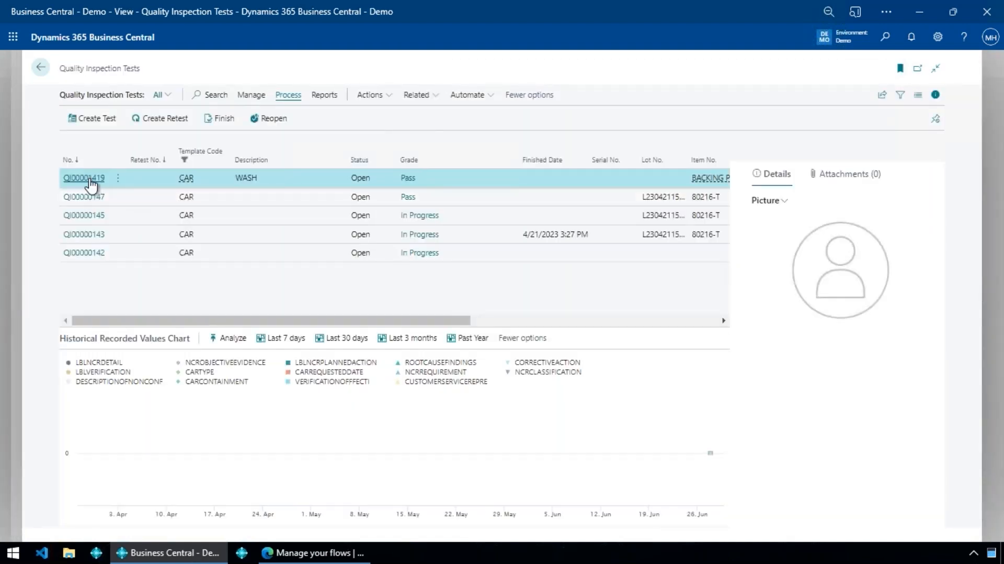
click(89, 181)
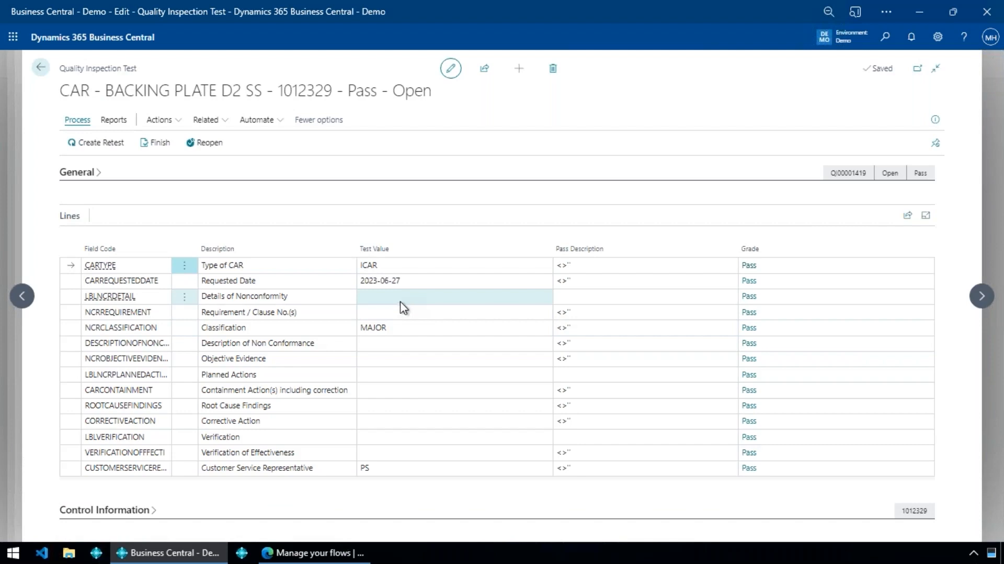
click(398, 314)
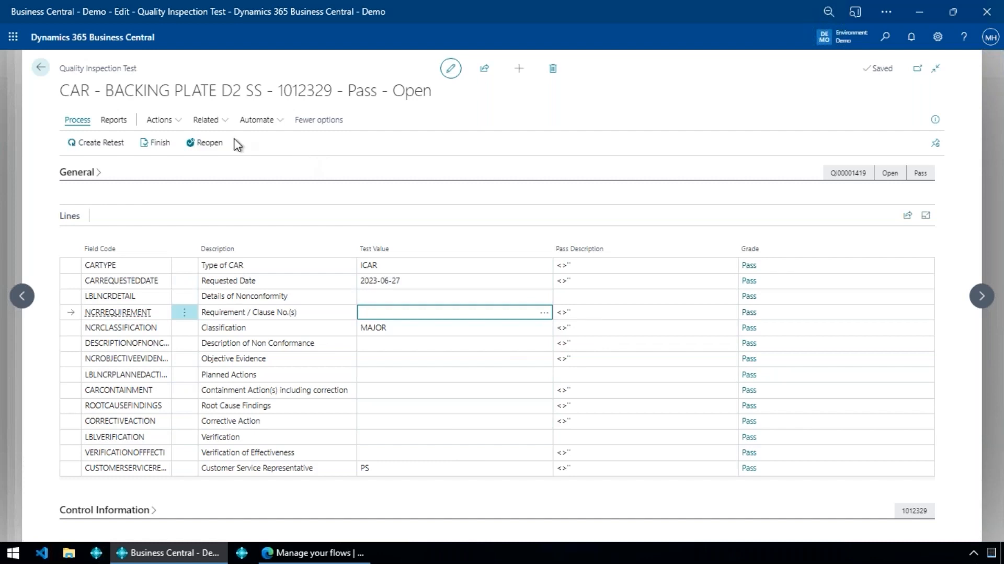
click(128, 126)
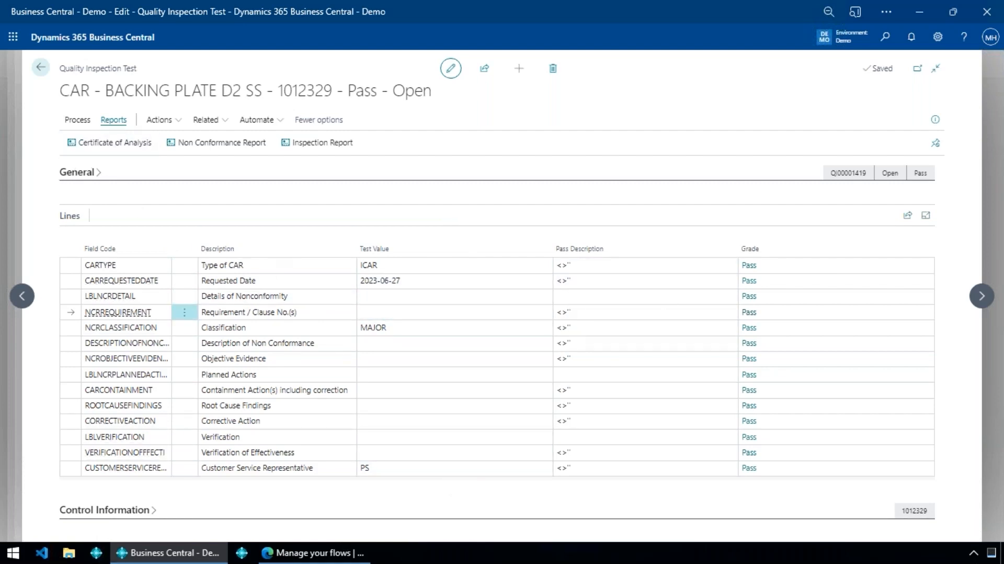
mouse_move(398, 243)
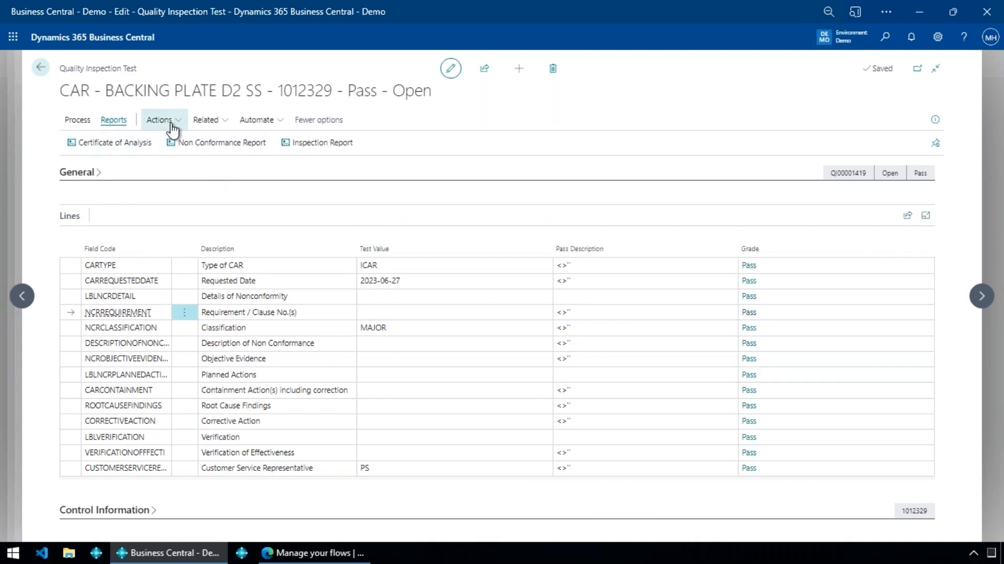
click(496, 306)
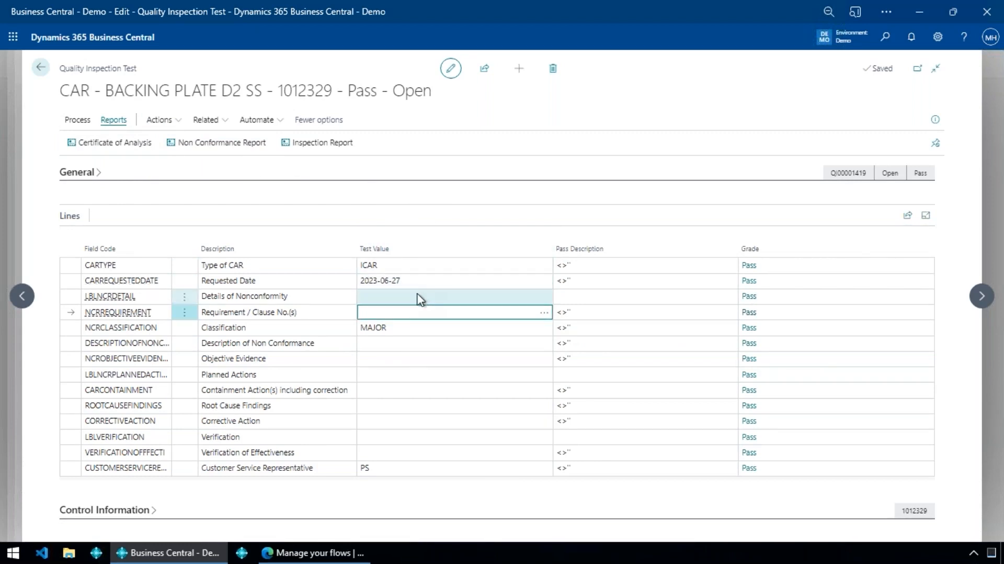
click(419, 346)
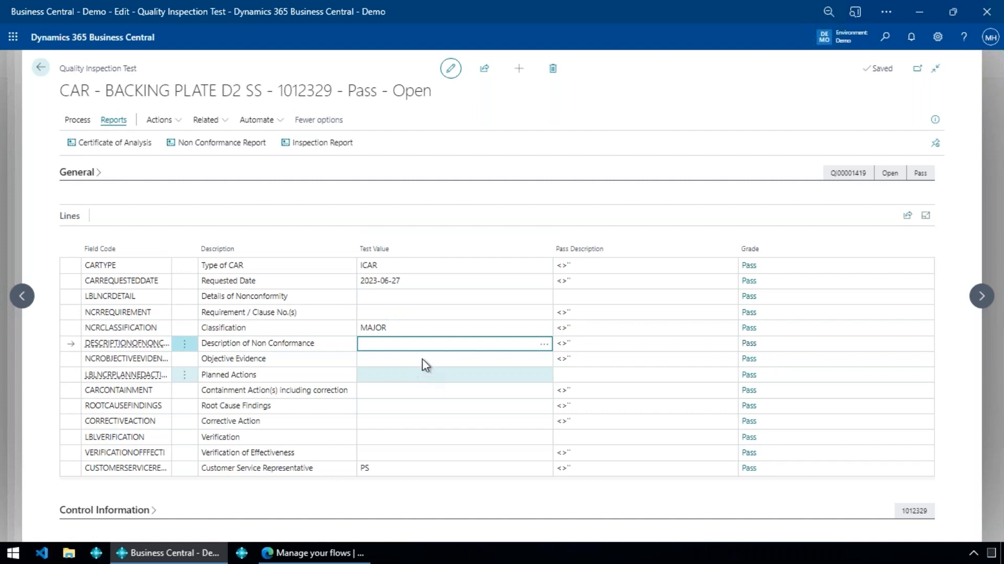
key(Escape)
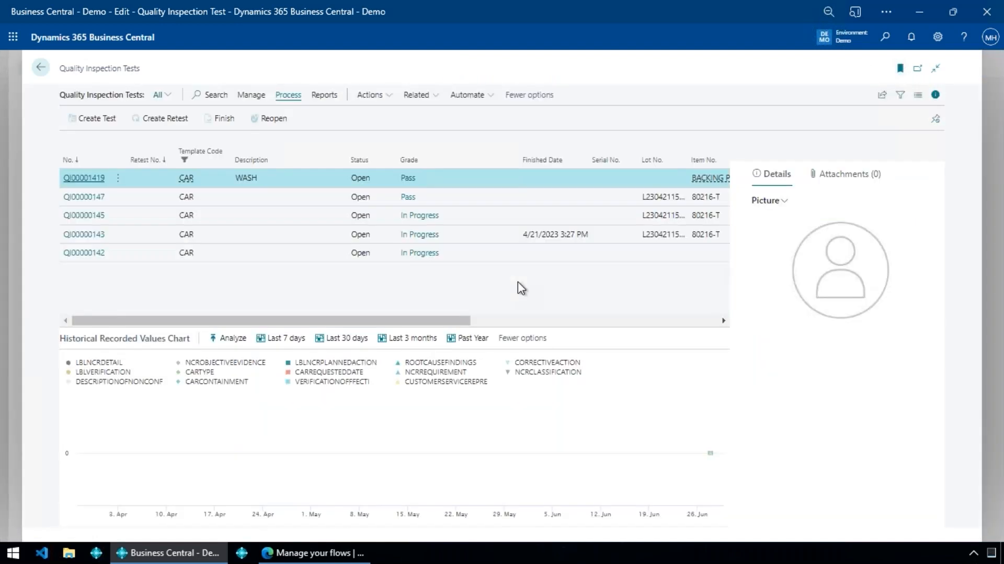
key(Escape)
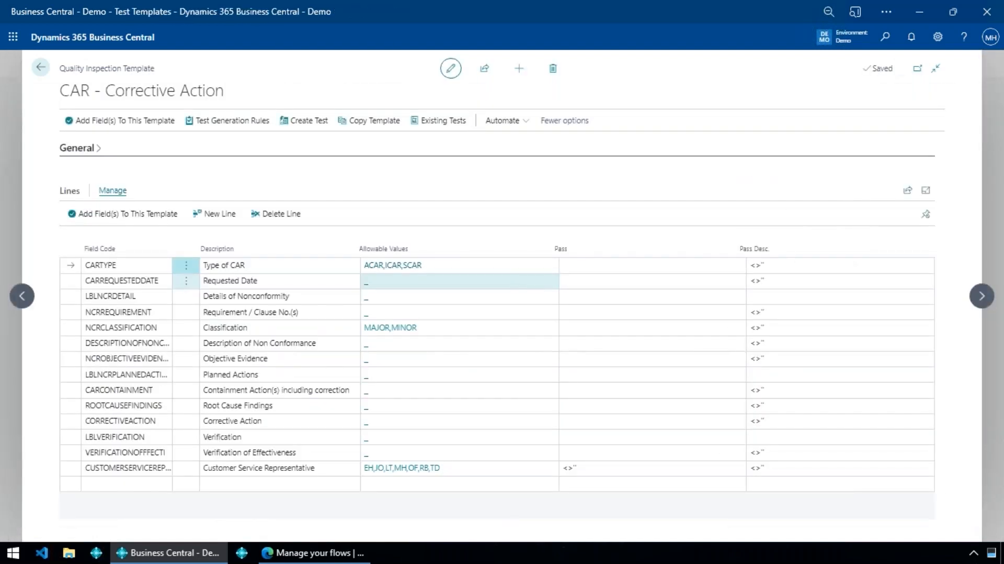
Search for workflows and open the Workflows list.
key(alt+q)
text(work)
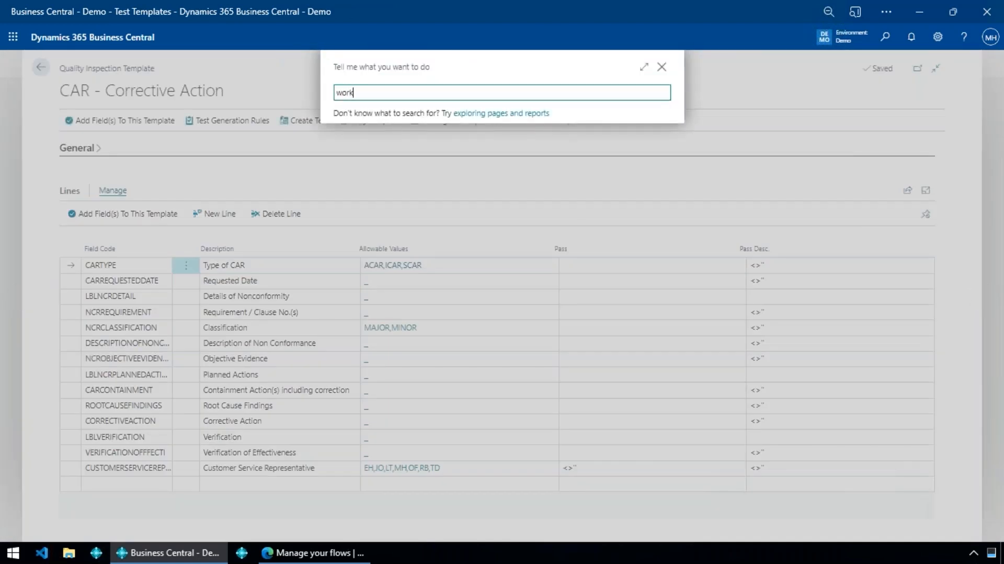
text(f)
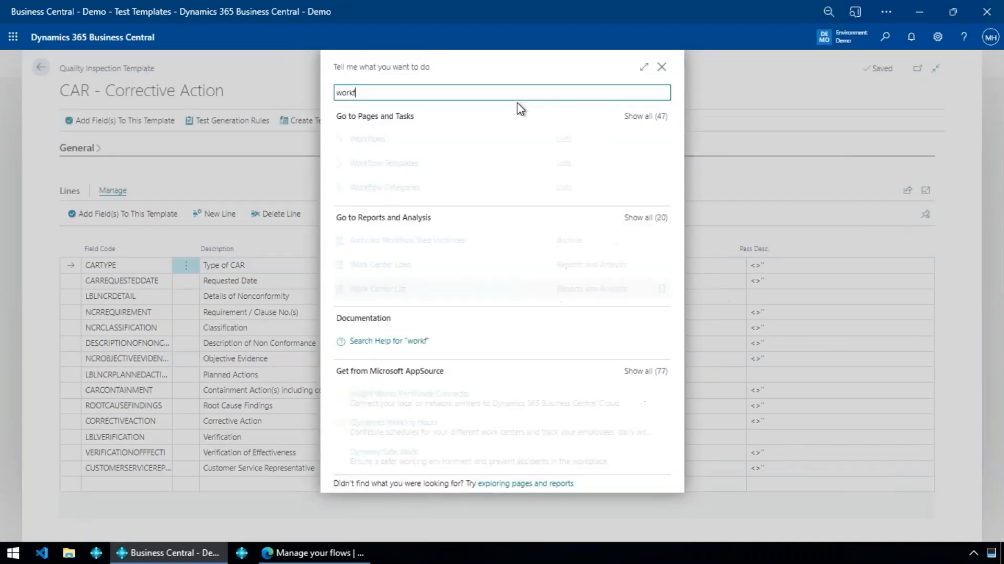
text(lows)
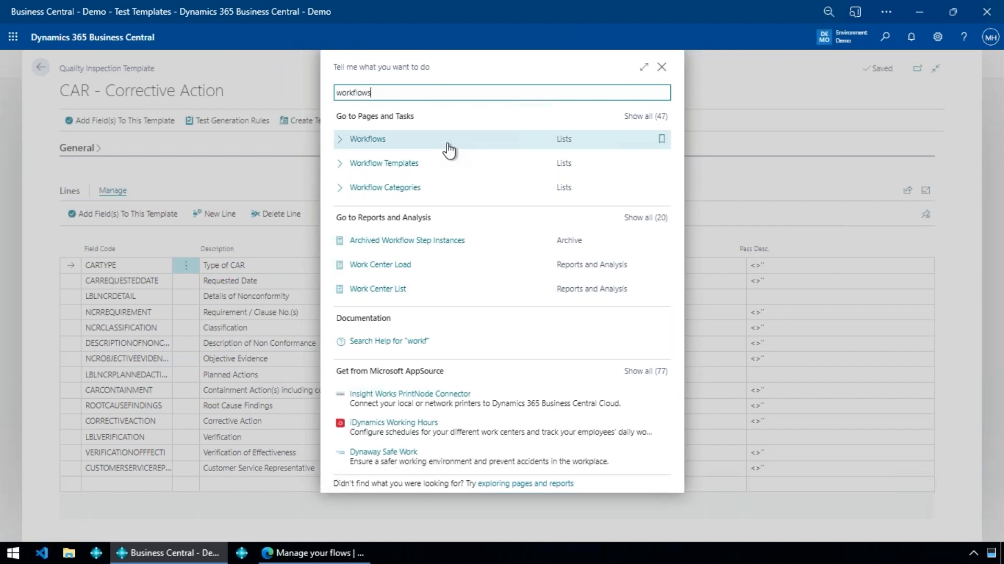
click(384, 144)
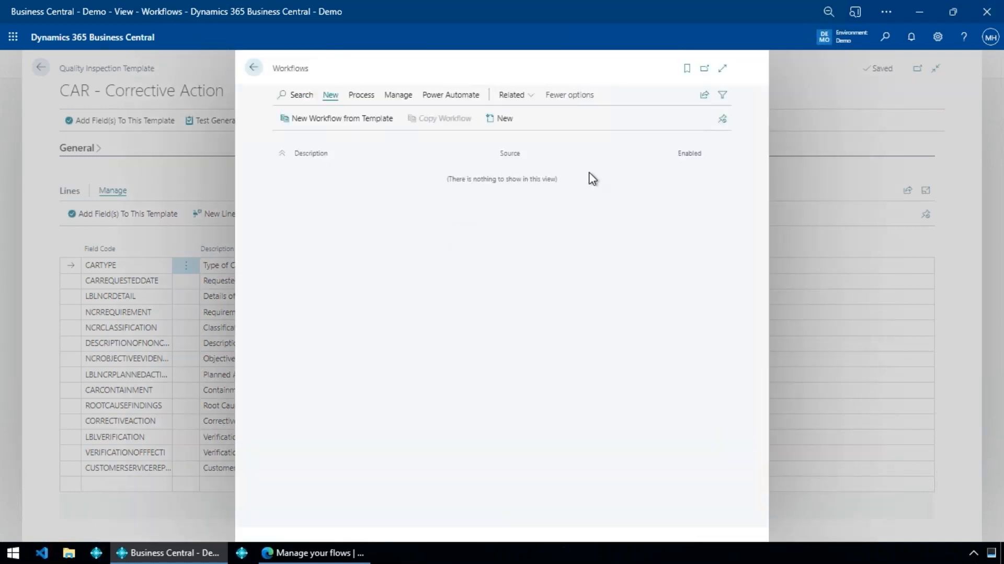
Create a new workflow with the code QCFAIL and the description Create Corrective Action.
click(505, 119)
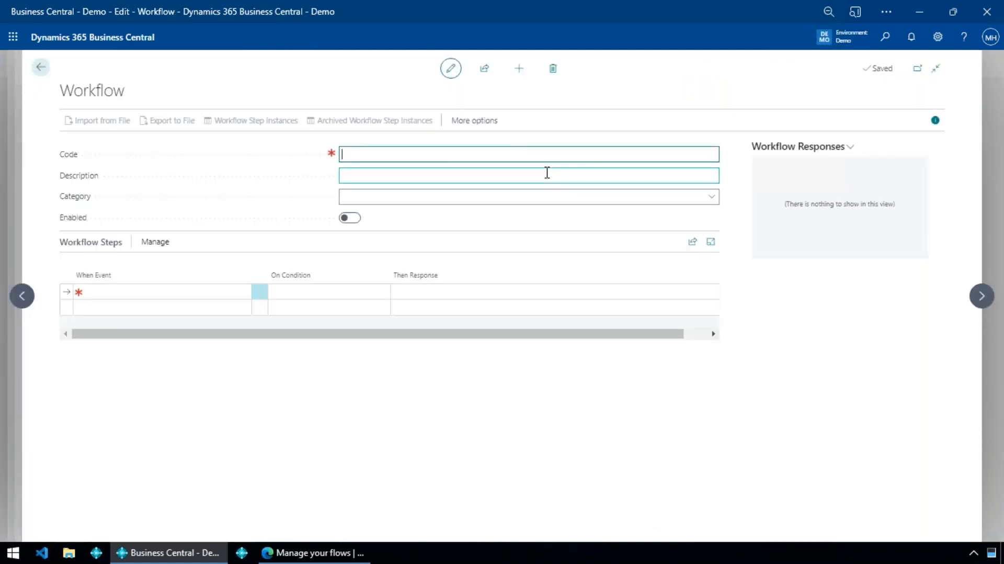
text(qcfail)
click(547, 173)
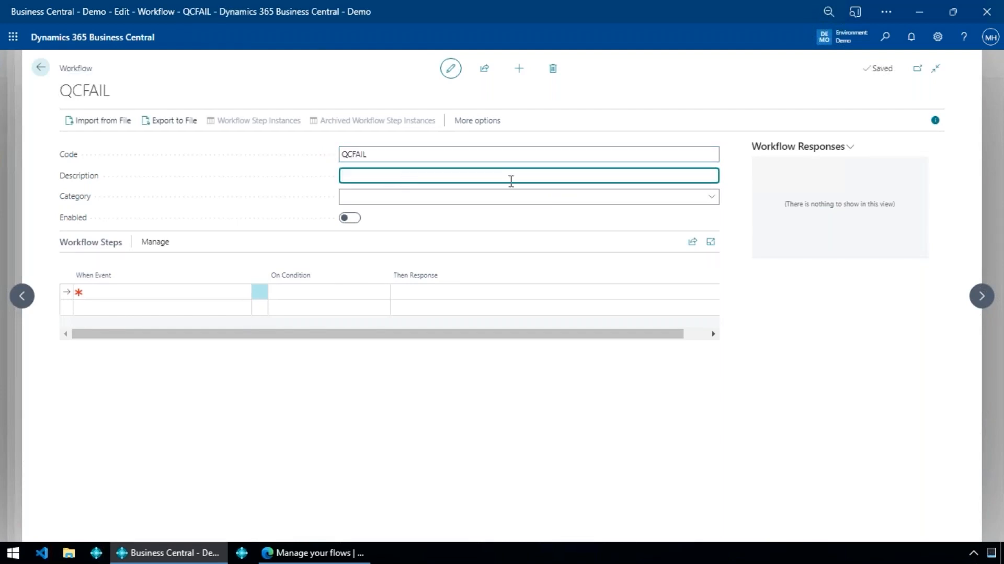
text(Cret)
text(ate)
text( Corre)
text(ctive Action)
key(Tab)
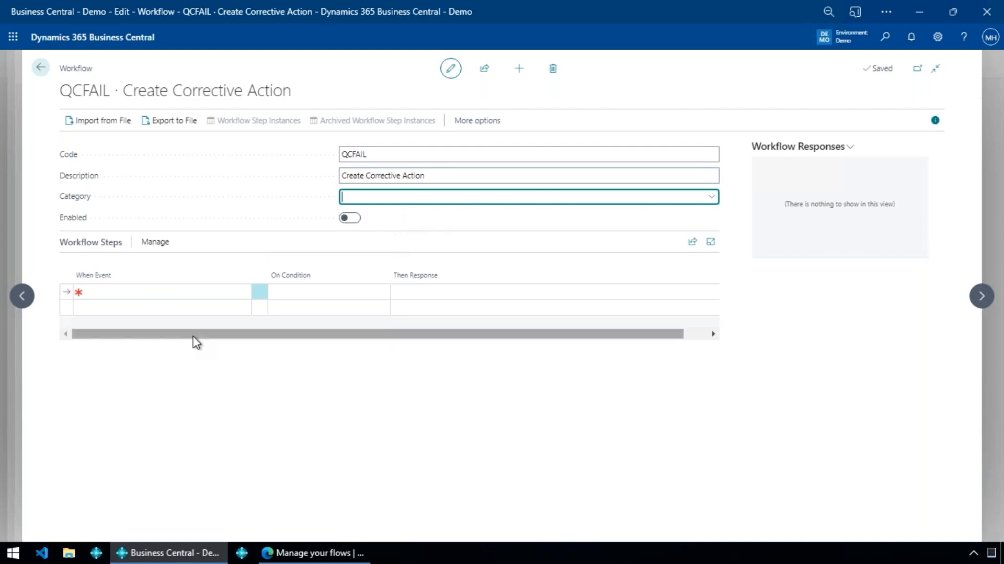
Set the first workflow step's event to "A Quality Inspection Test is finished".
click(178, 293)
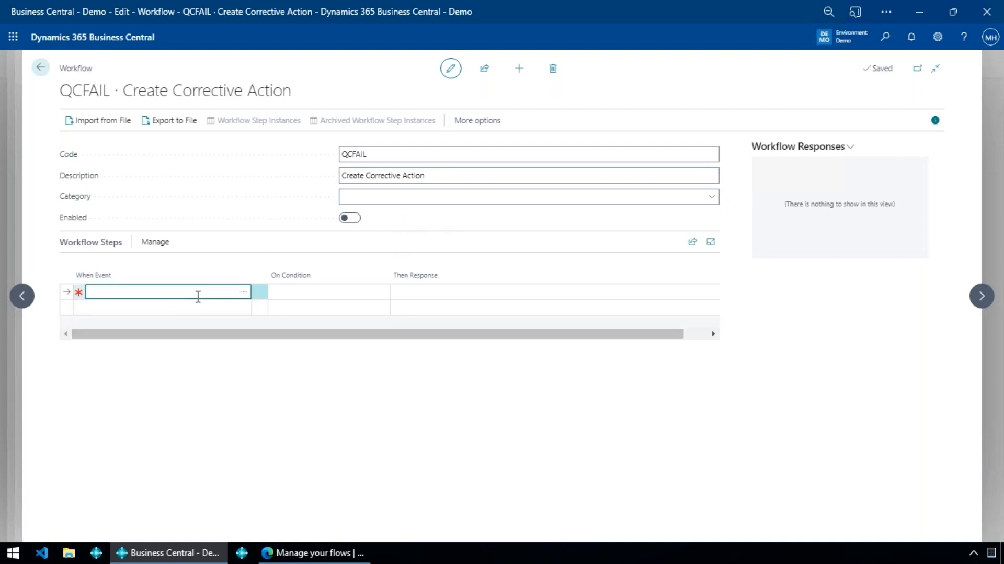
click(244, 292)
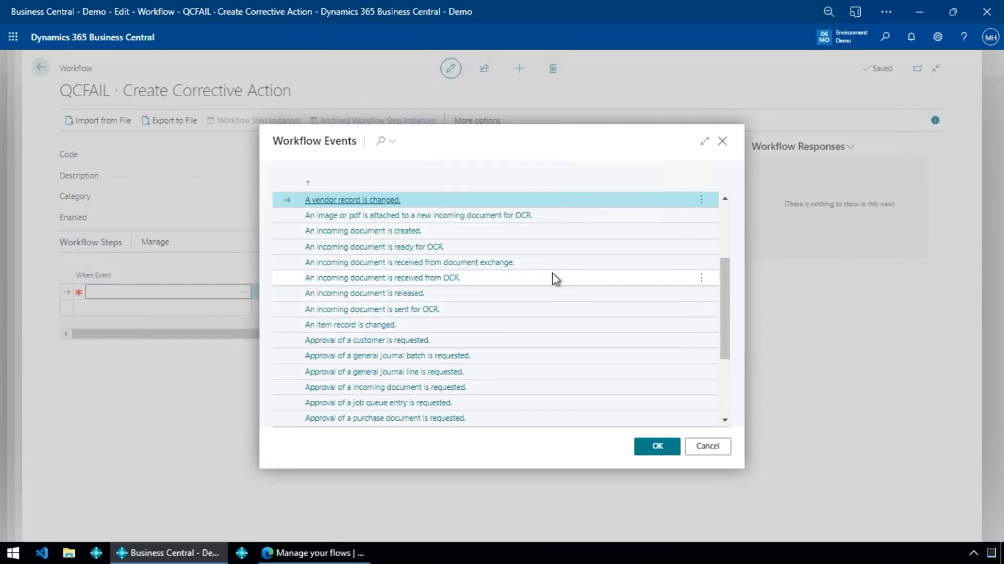
scroll(553, 273, down, 5)
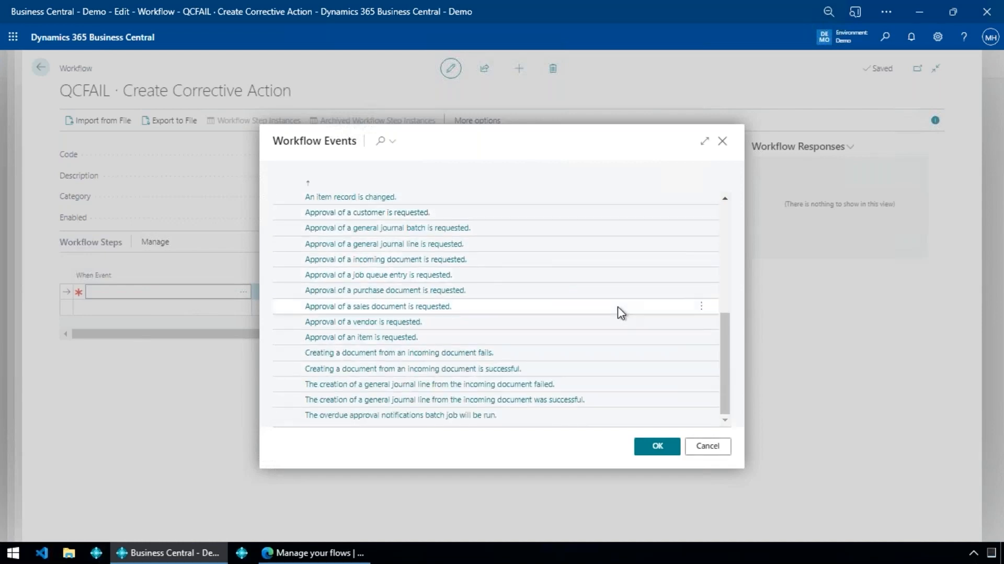
scroll(619, 314, up, 4)
scroll(533, 278, up, 2)
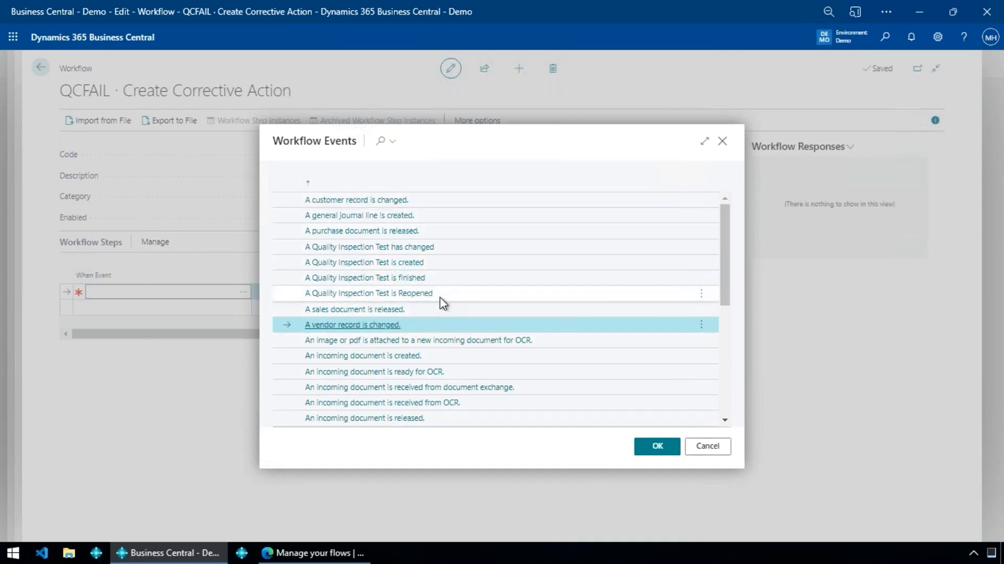
click(417, 283)
click(416, 283)
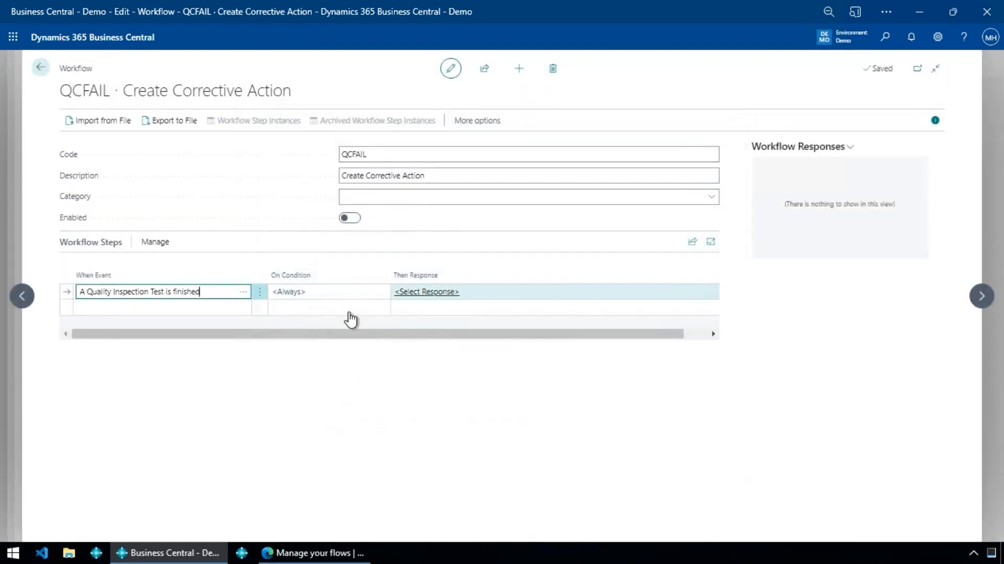
Add a Grade Code filter with the value FAIL to the event conditions of the workflow step.
click(293, 292)
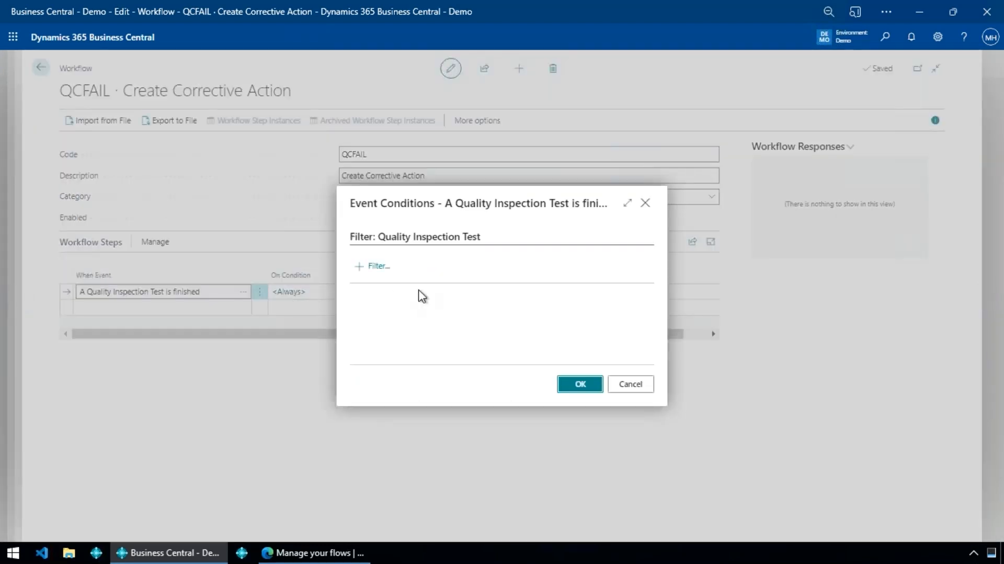
click(384, 271)
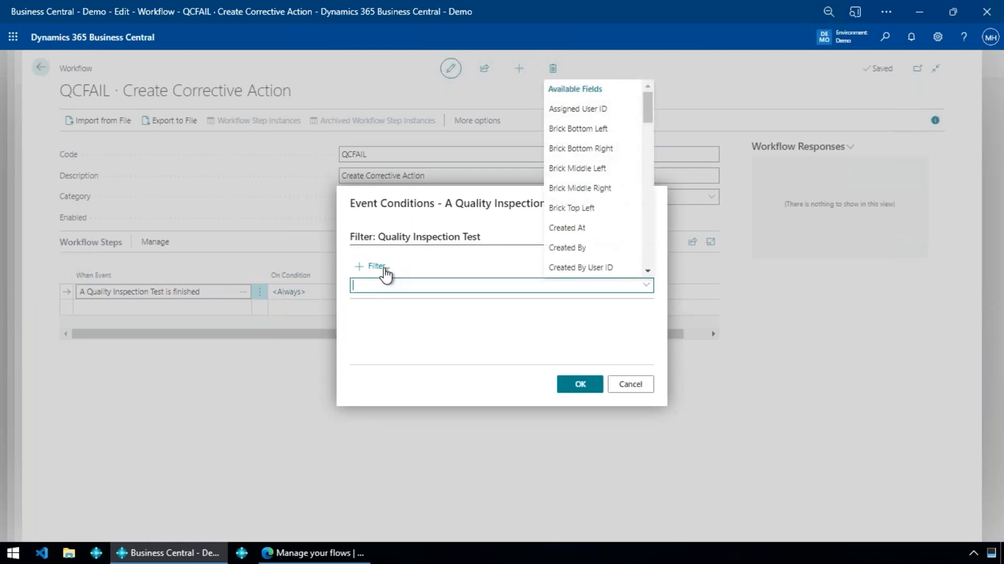
text(Grad co)
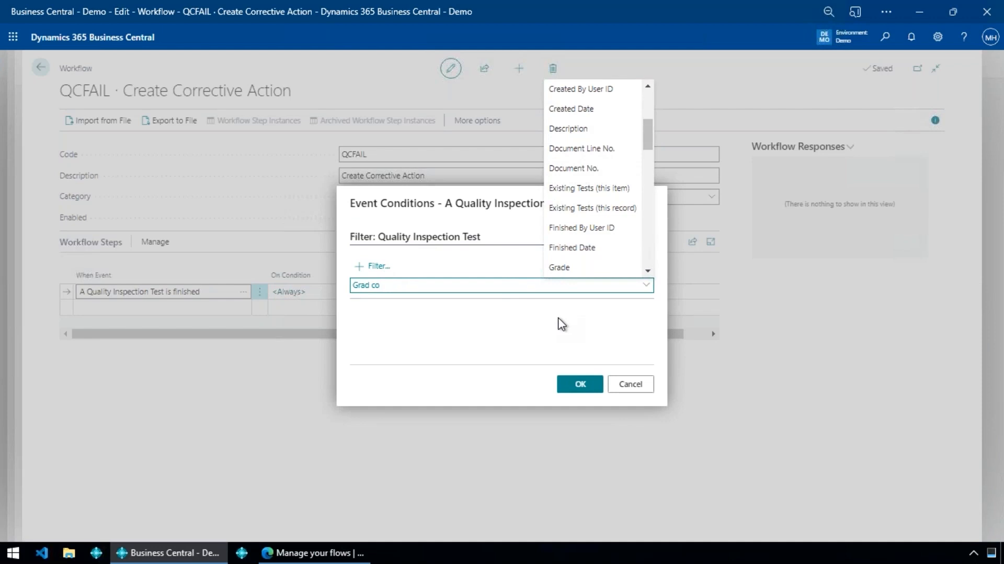
text(de)
key(Return)
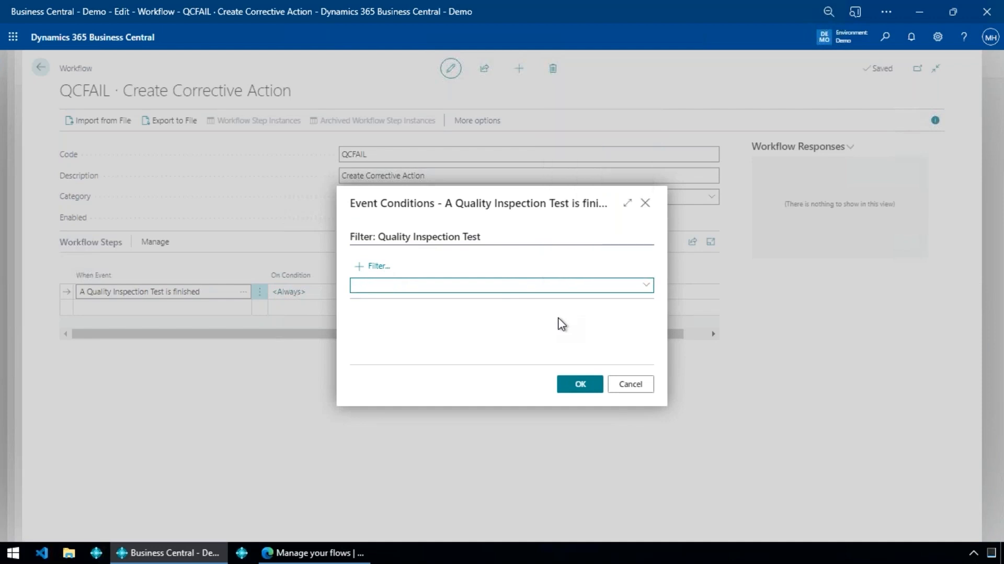
text(Grade Code)
key(Return)
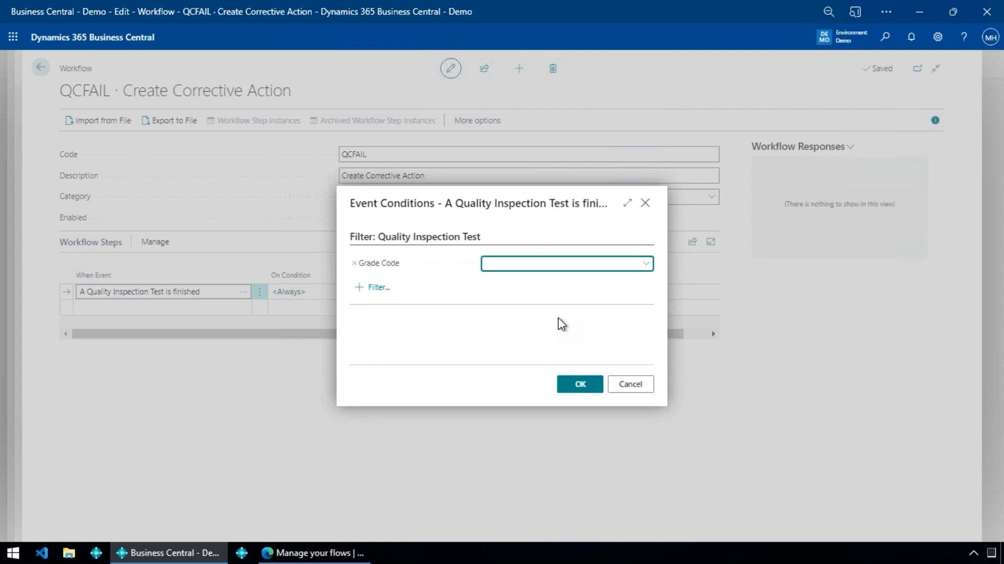
text(fail)
key(Tab)
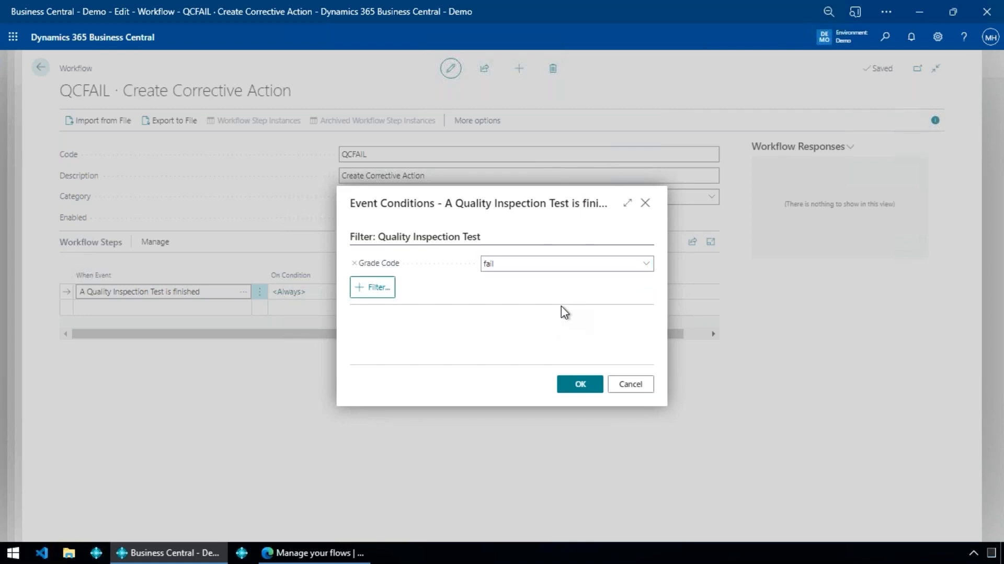
click(645, 267)
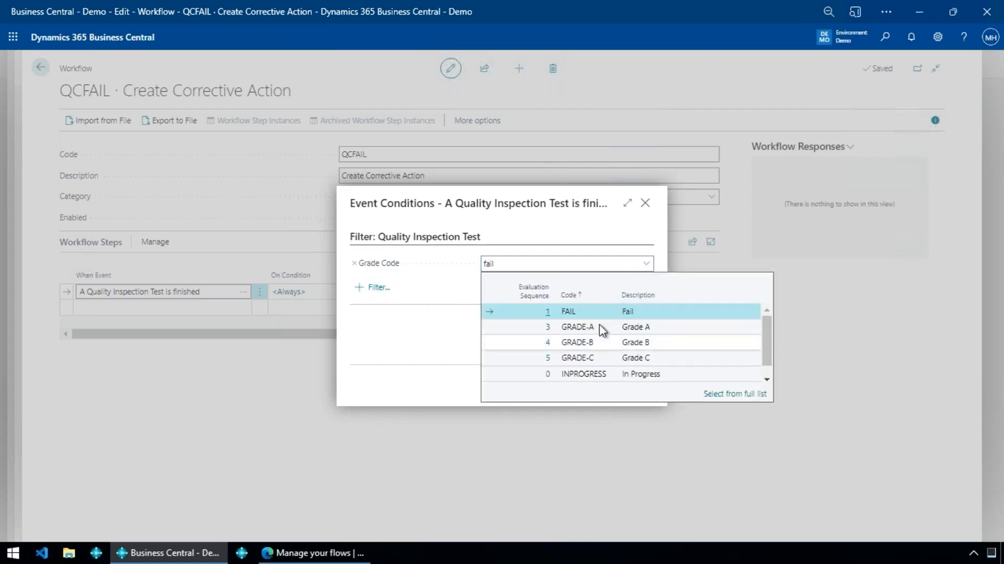
click(564, 312)
Add a Template Code filter with the value rec* to the event conditions and confirm the conditions.
click(372, 289)
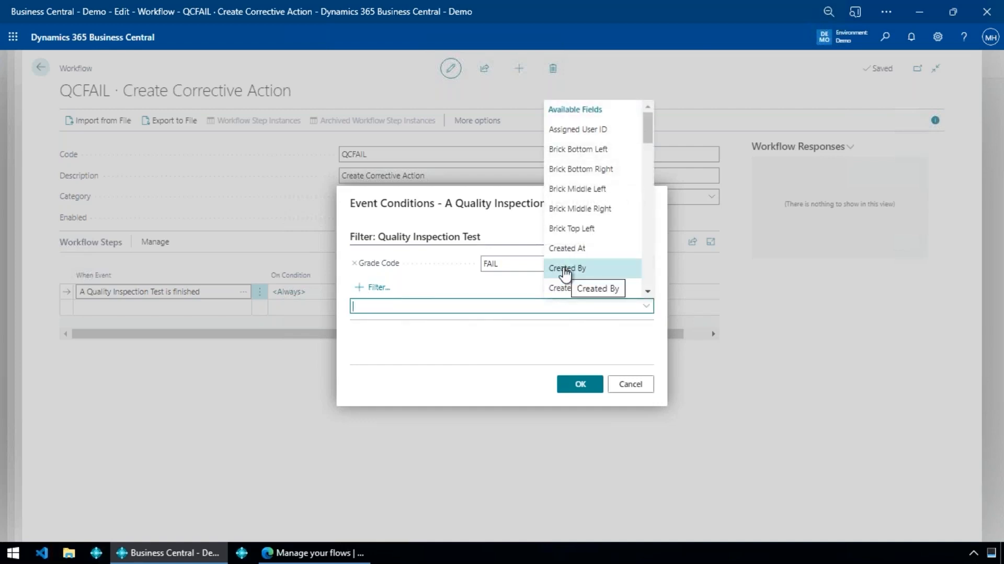
text(Template Code)
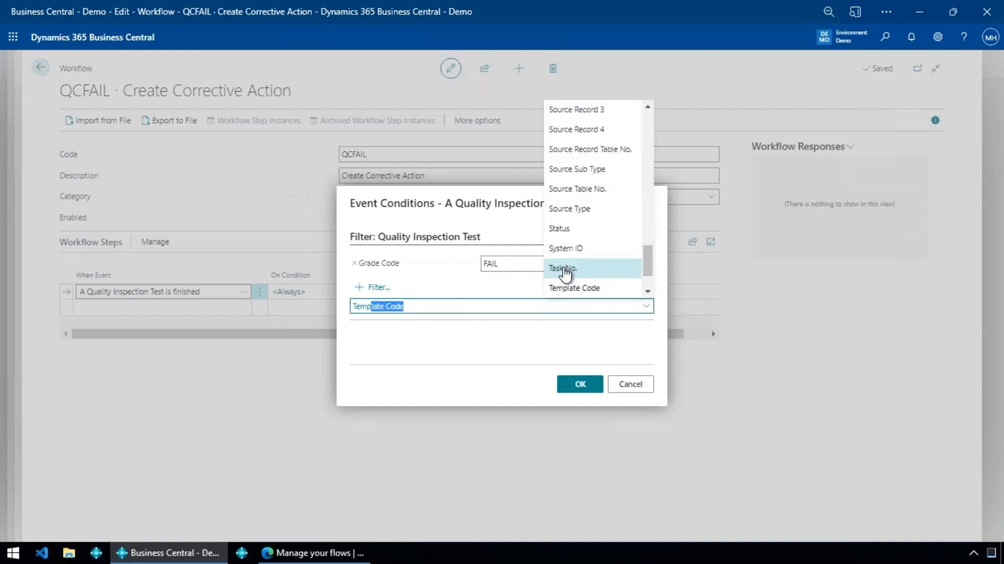
click(574, 288)
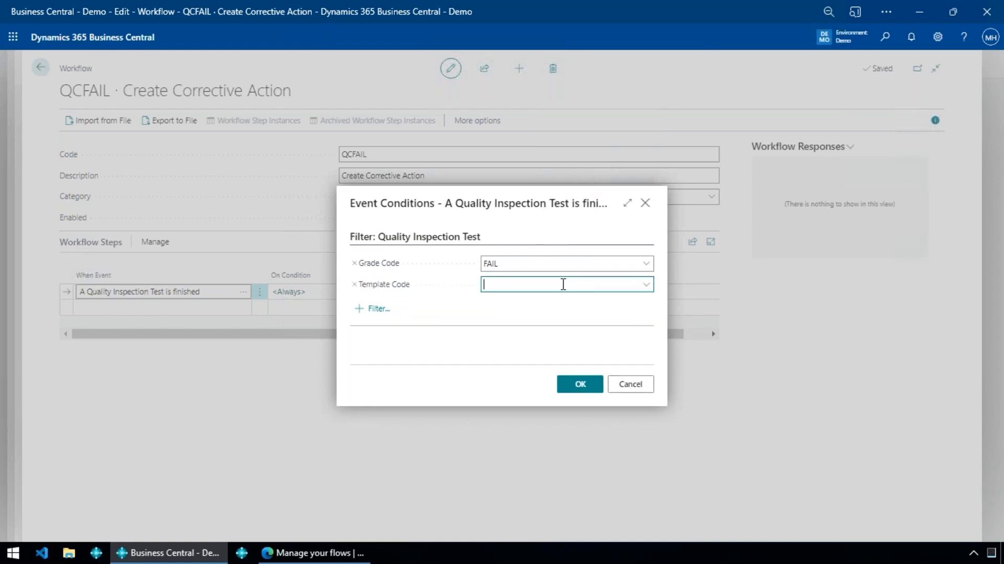
text(rec*)
key(shift+Tab)
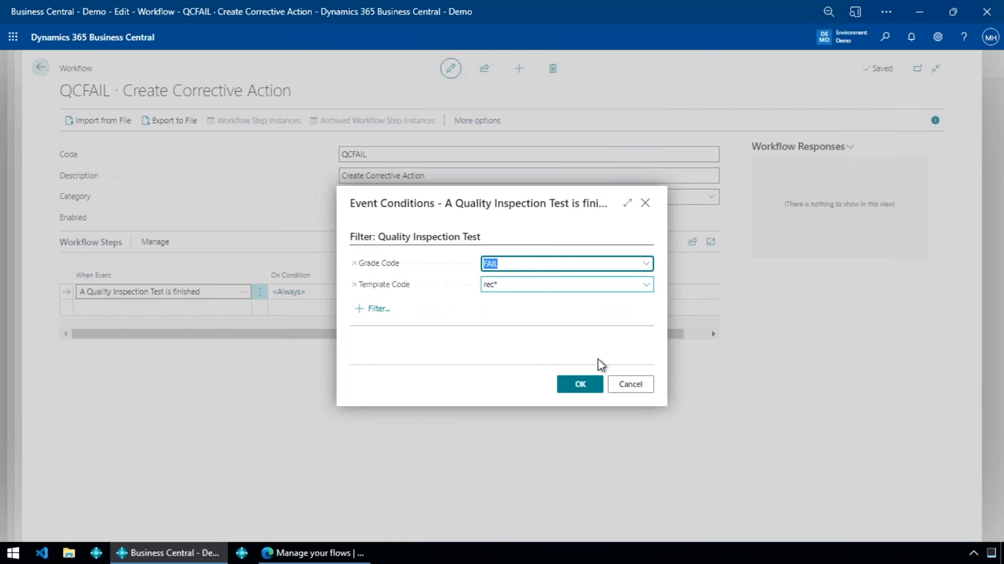
click(587, 390)
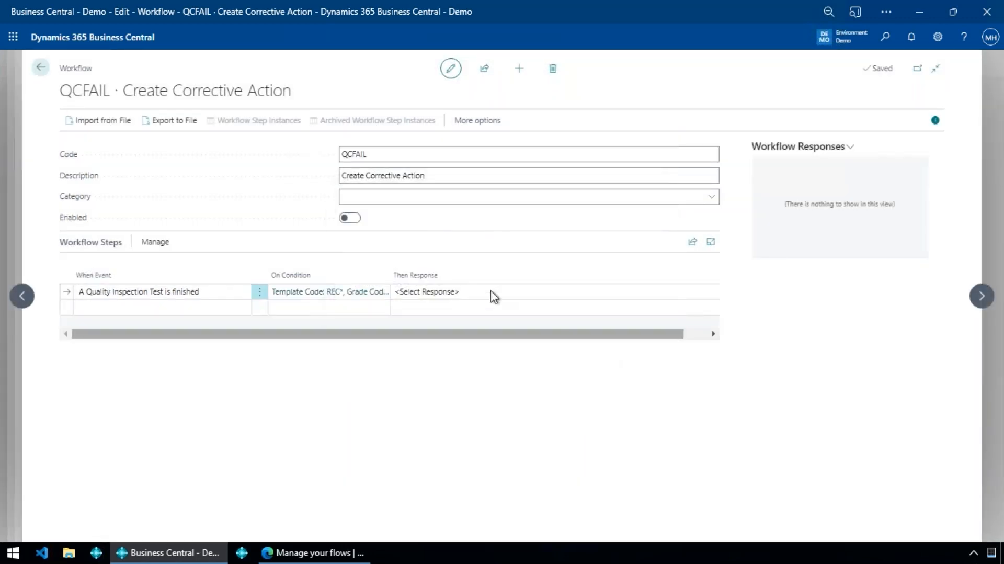
Set the workflow step's response to "Create a Quality Inspection Test" and check the options for the selected response.
click(418, 291)
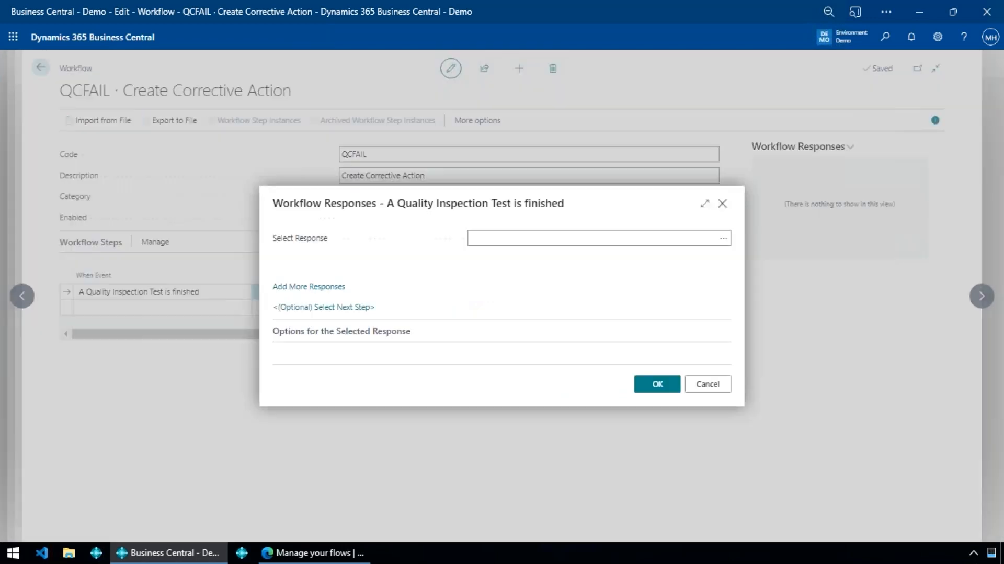
click(723, 241)
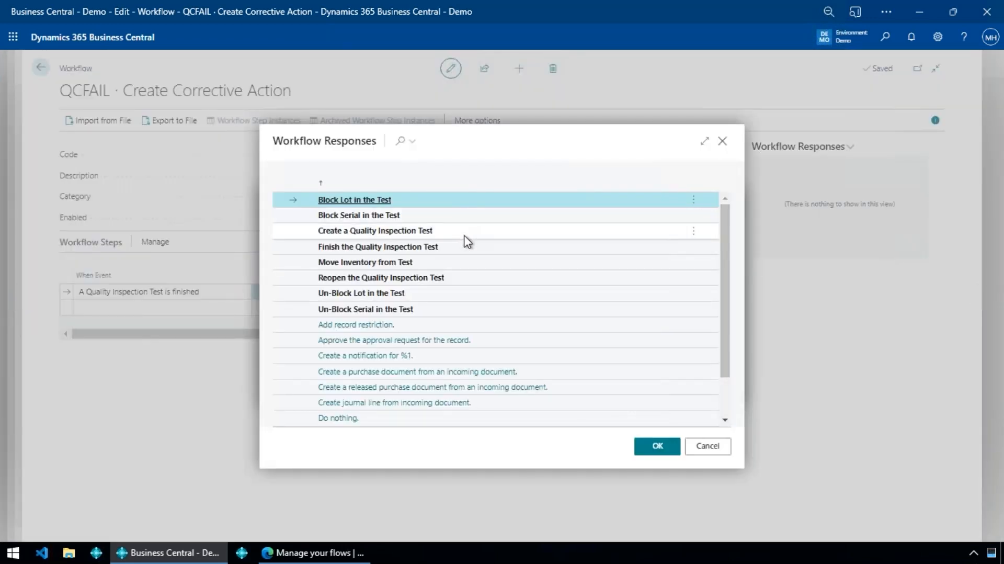
click(386, 233)
click(386, 234)
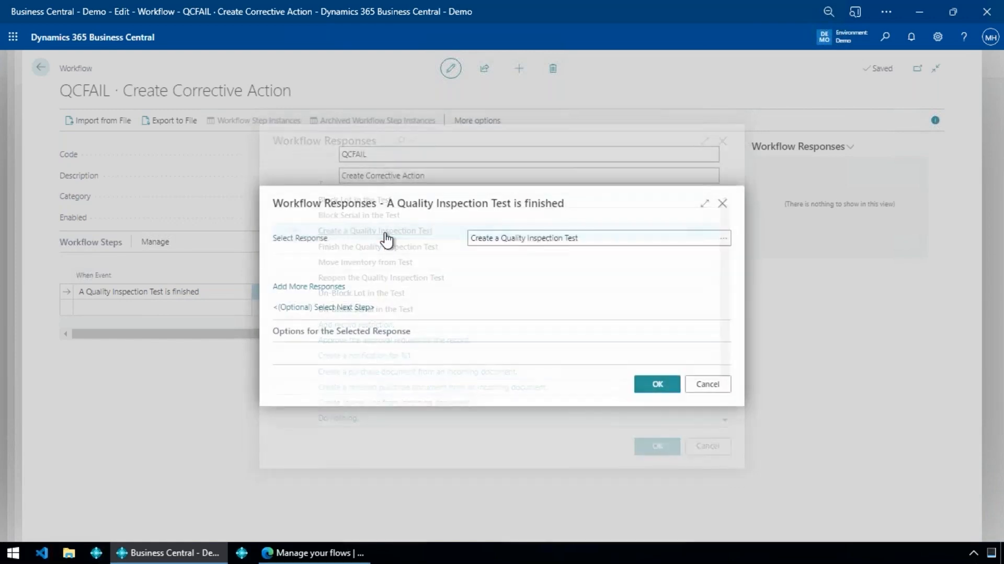
click(583, 285)
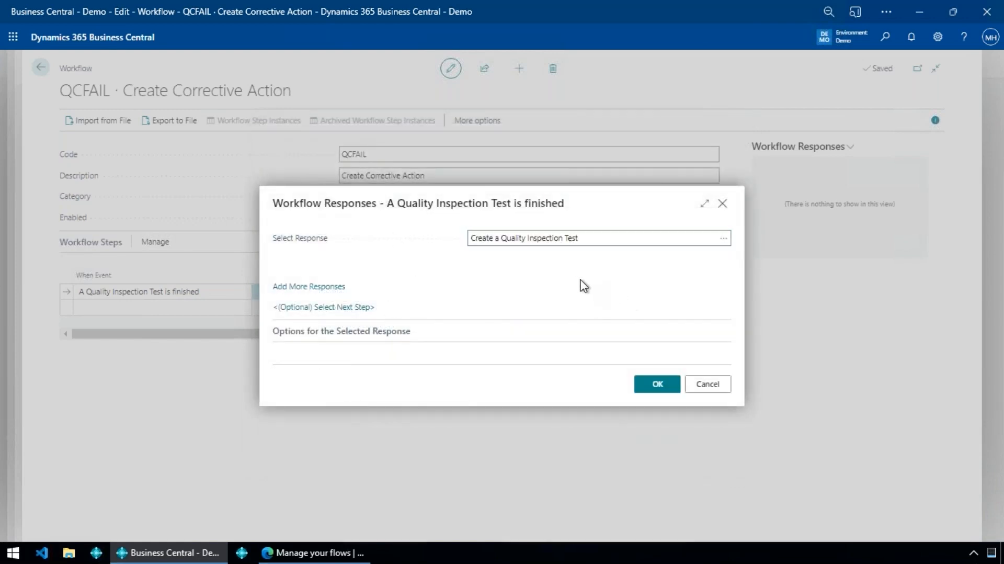
click(403, 335)
click(407, 341)
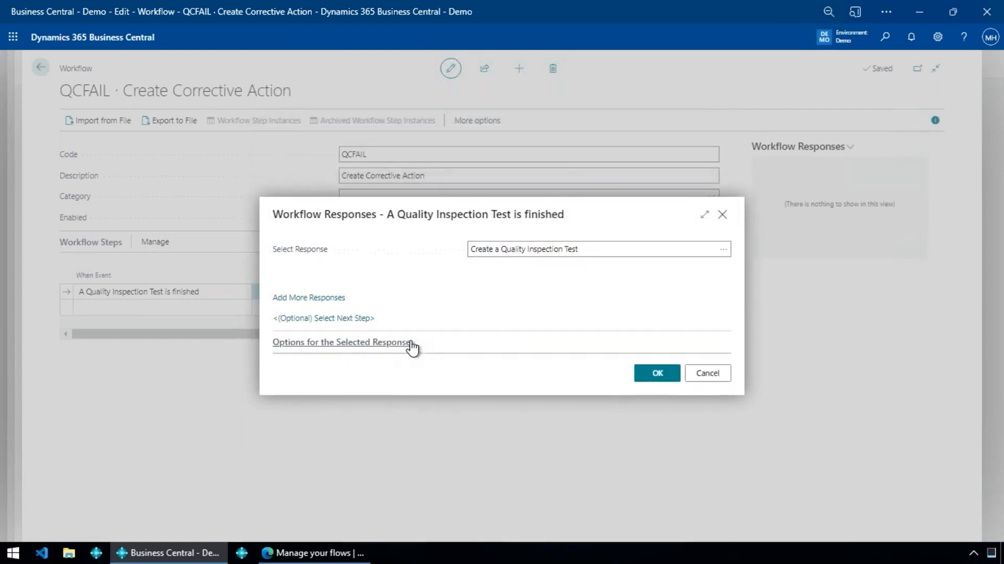
click(580, 238)
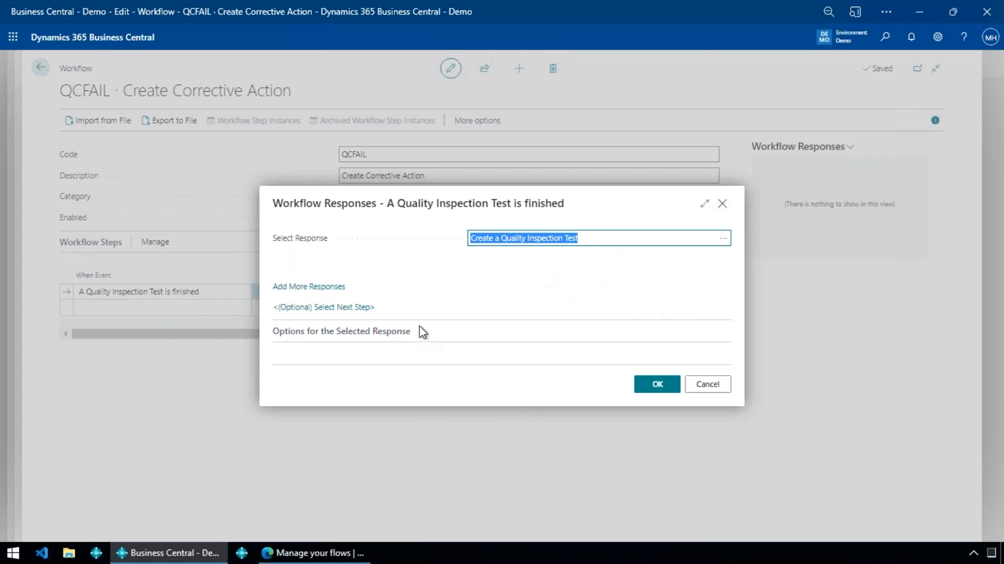
Add a second response, "Block Lot in the Test", to the finished-test workflow step.
click(314, 287)
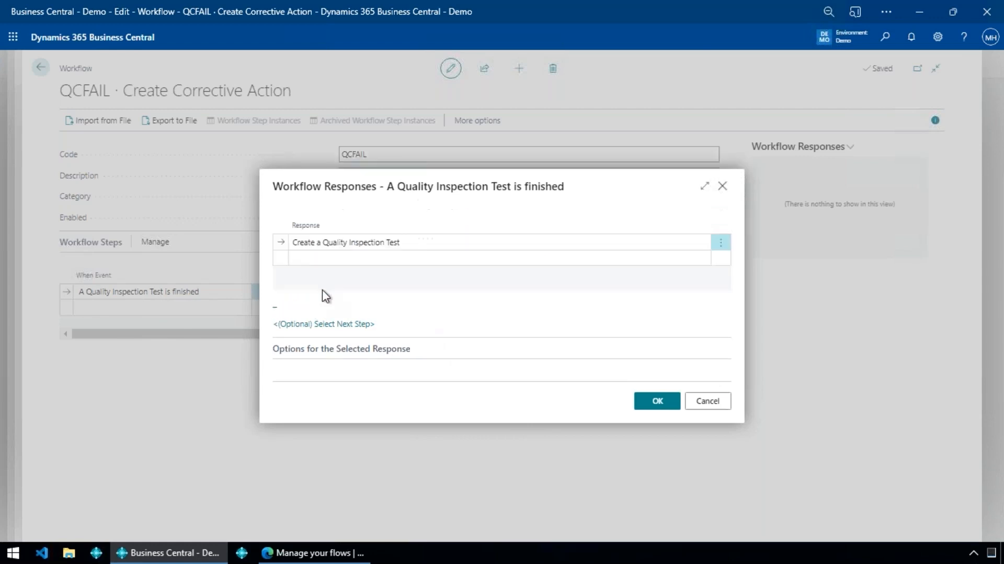
click(364, 258)
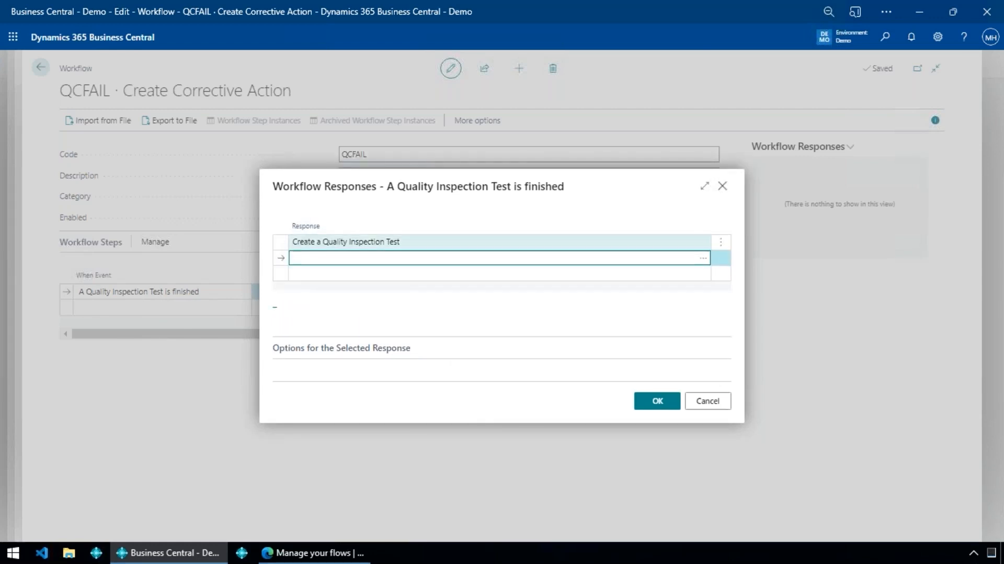
click(702, 258)
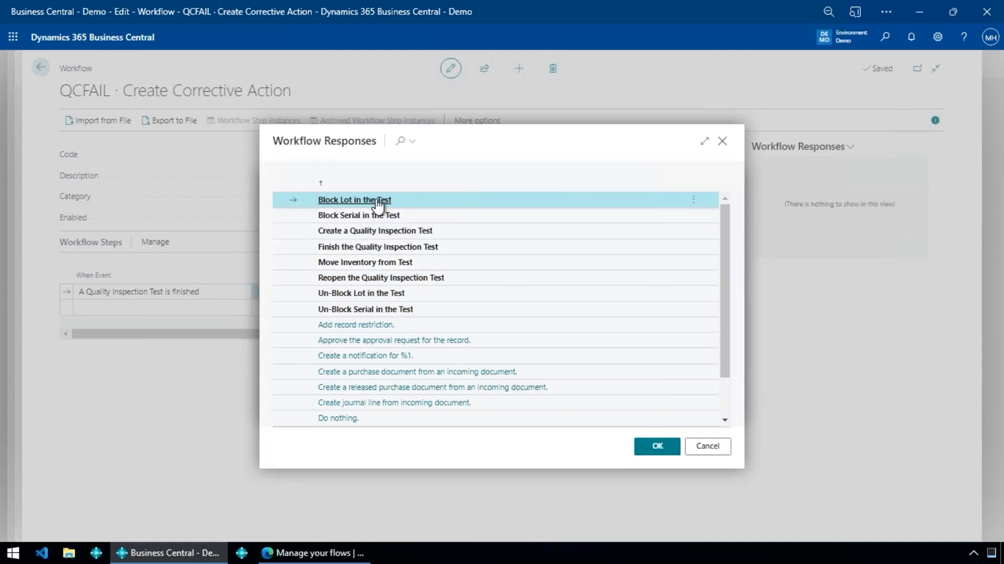
click(377, 203)
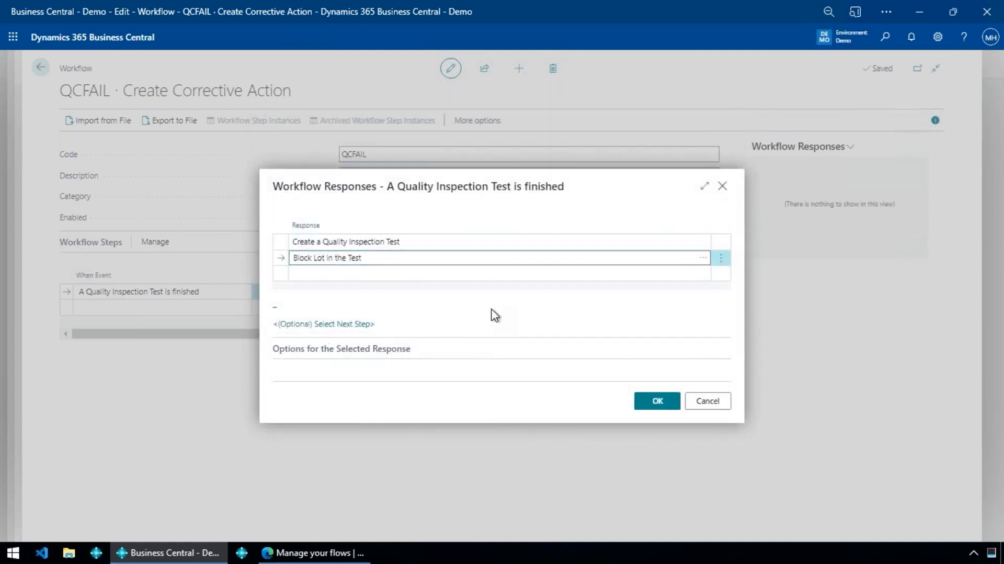
click(555, 273)
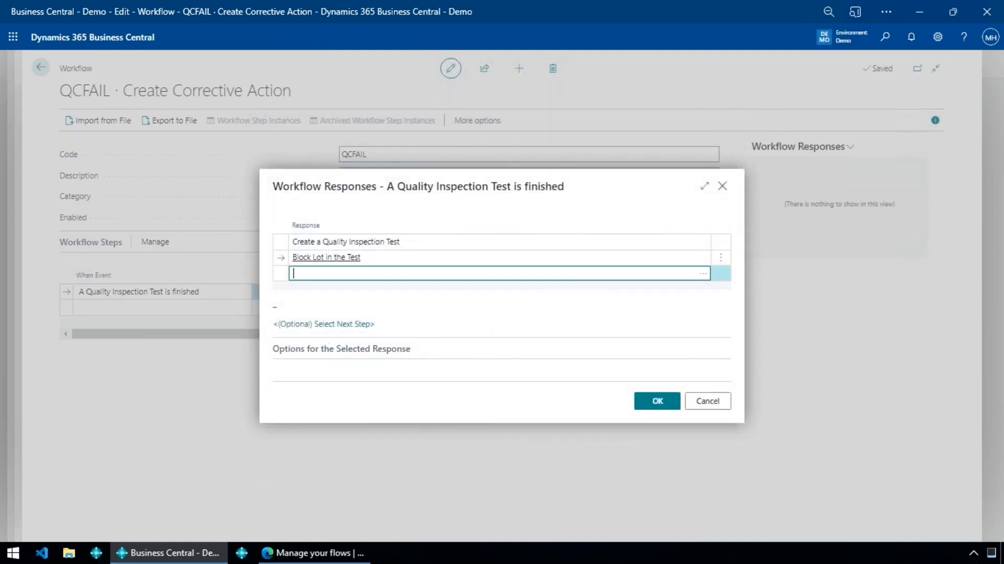
click(716, 273)
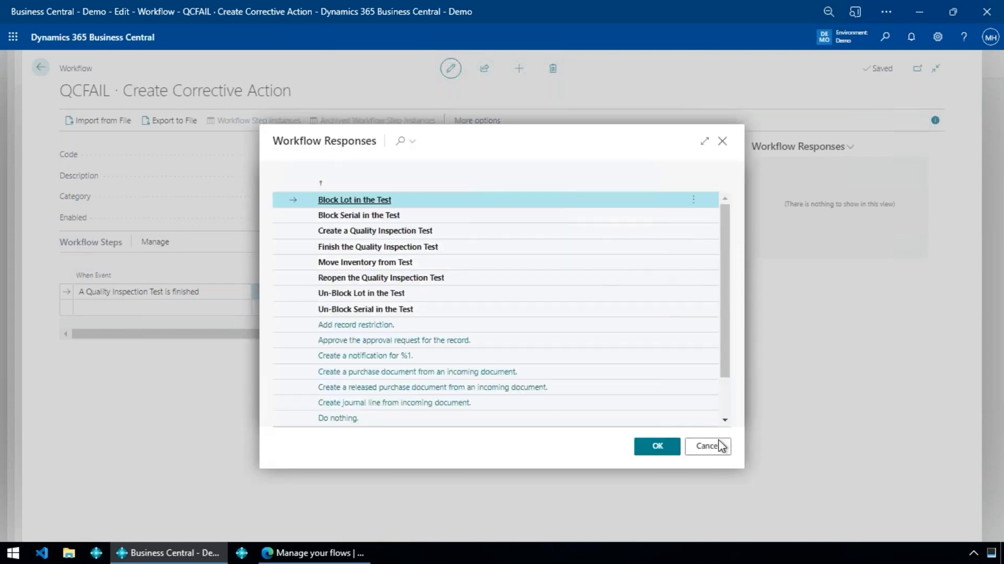
click(720, 446)
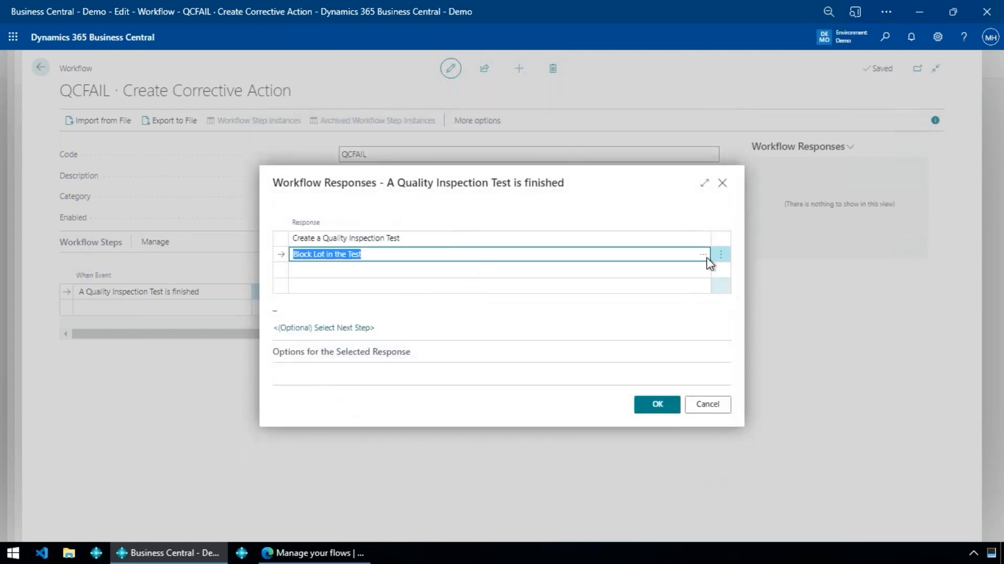
Change the second response to "Move Inventory from Test", enable Move Entire Lot/Serial, and review its source, destination and posting options.
click(703, 254)
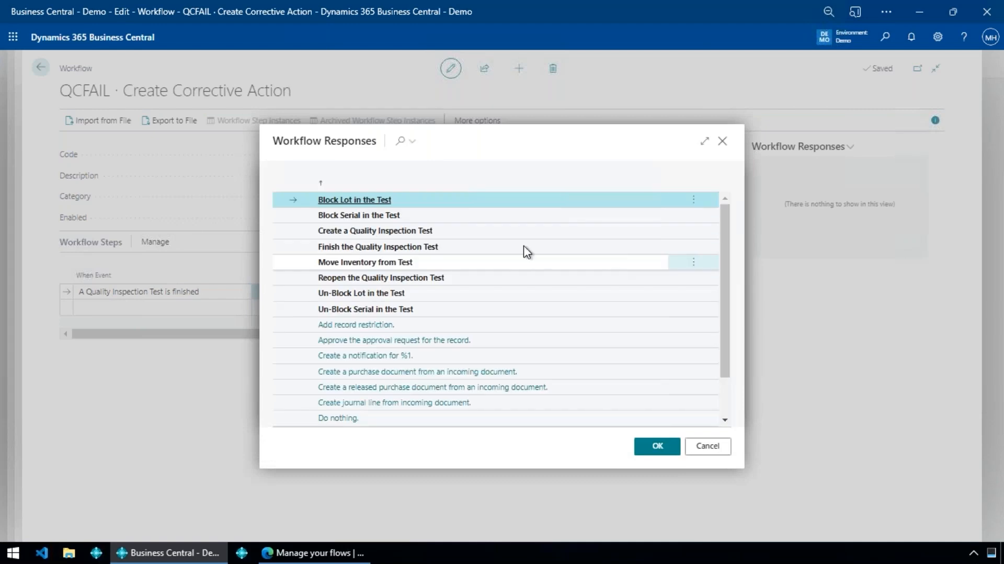
click(414, 265)
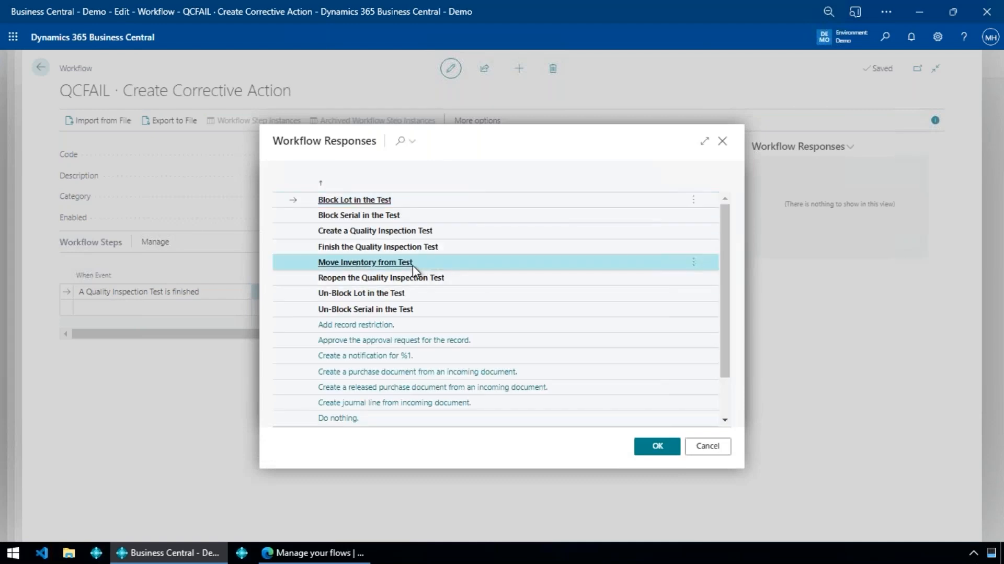
double_click(412, 266)
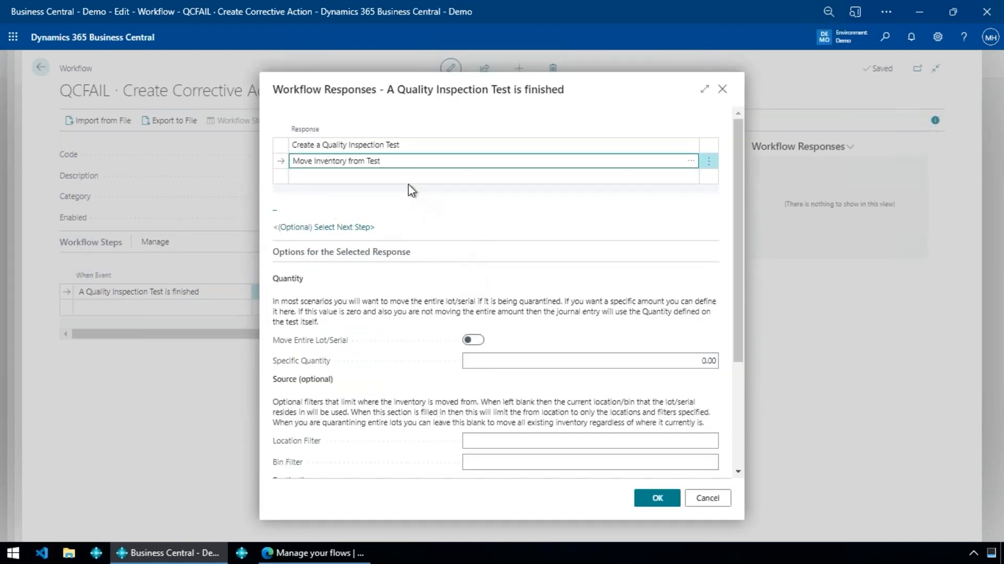
click(473, 340)
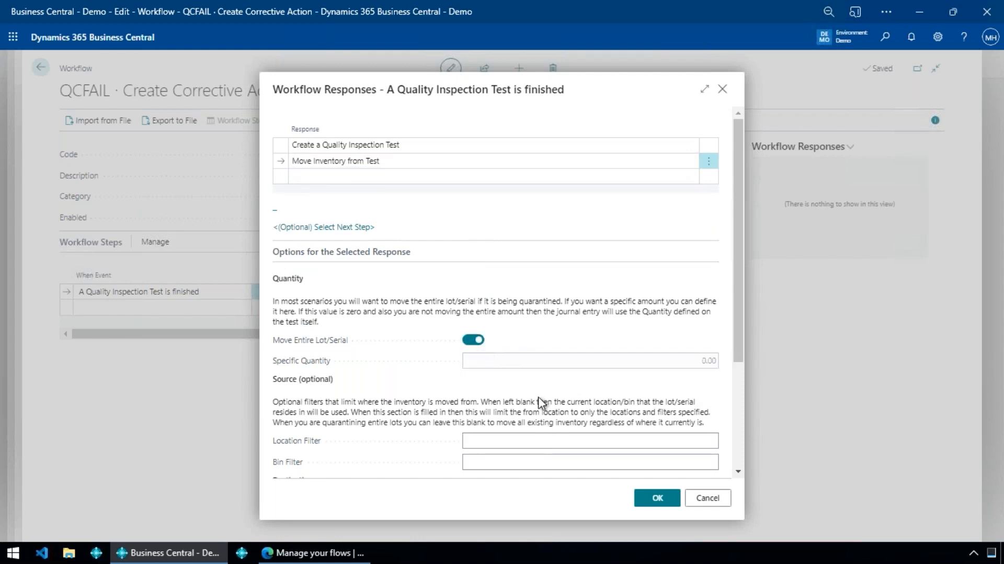
scroll(539, 400, down, 2)
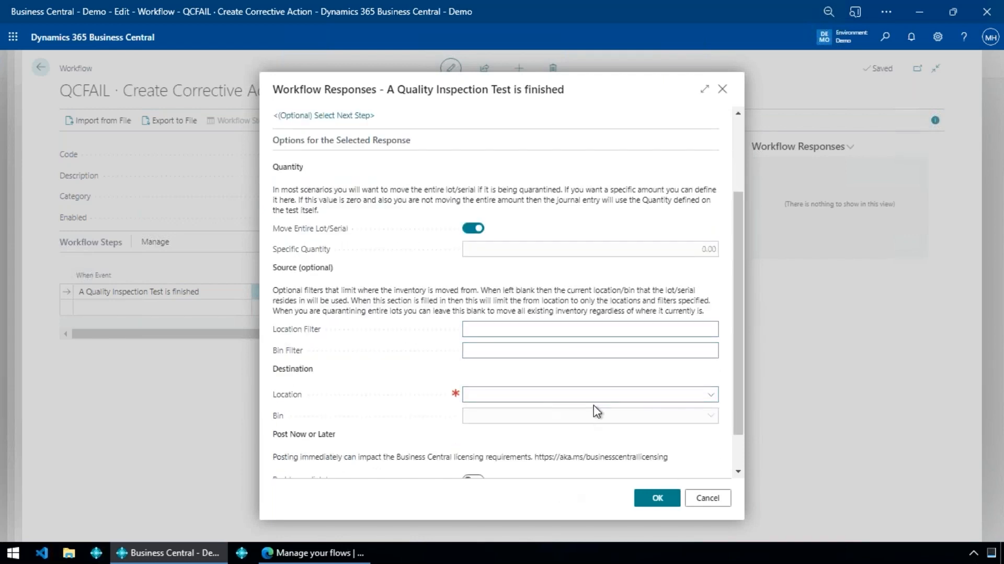
scroll(597, 411, down, 1)
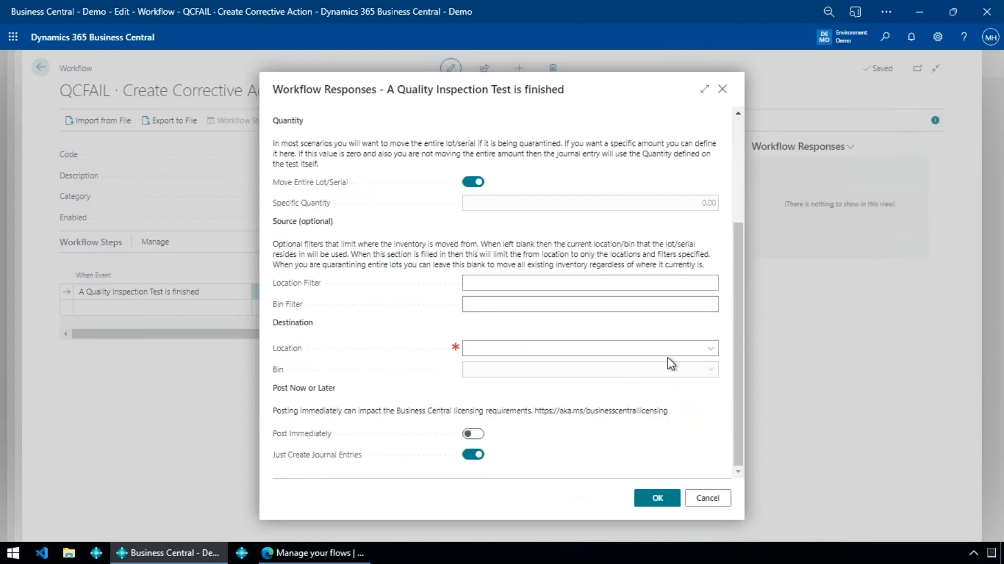
click(507, 283)
scroll(517, 457, up, 3)
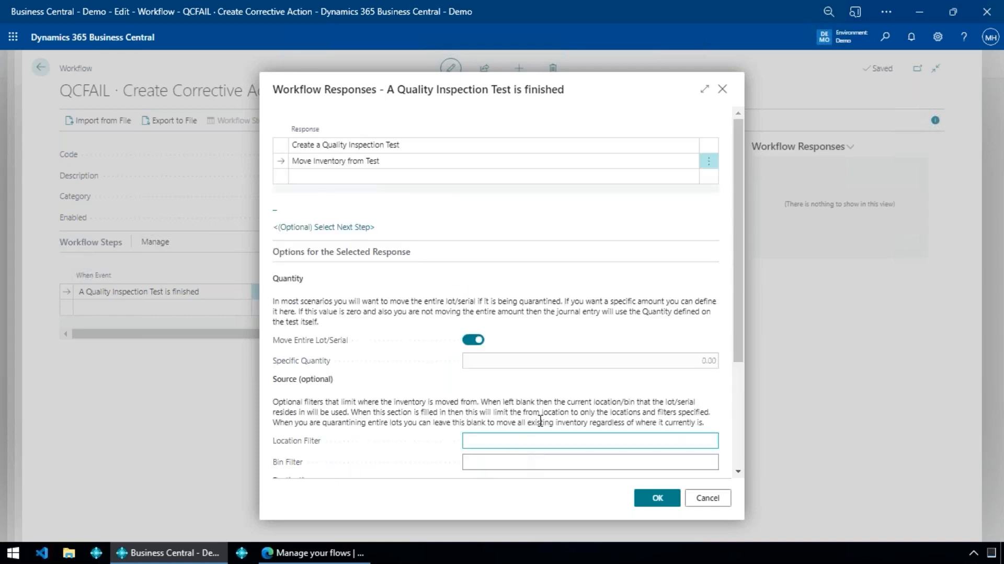
Add "Block Lot in the Test" as the third response and confirm the workflow responses.
click(400, 182)
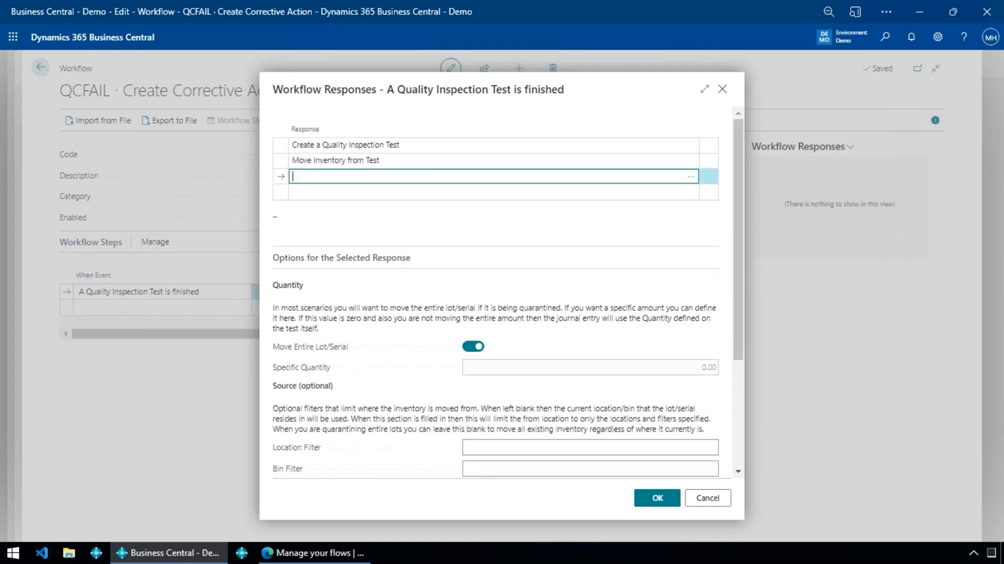
click(691, 180)
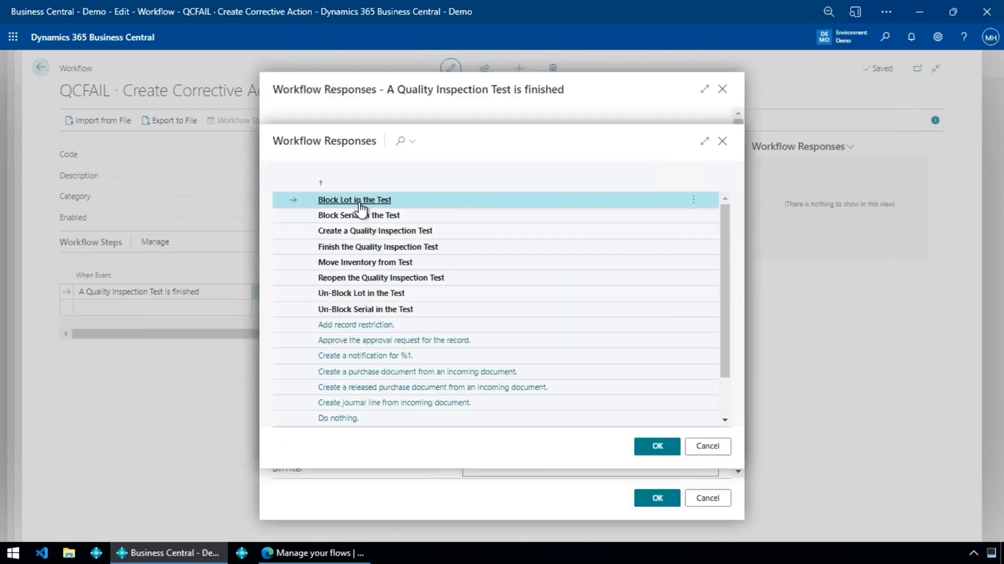
click(360, 204)
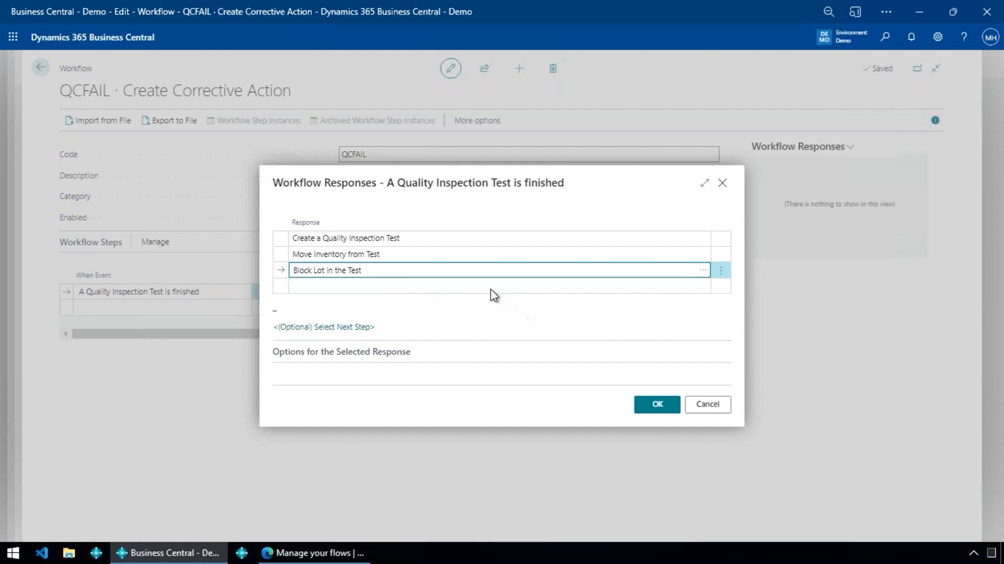
click(382, 255)
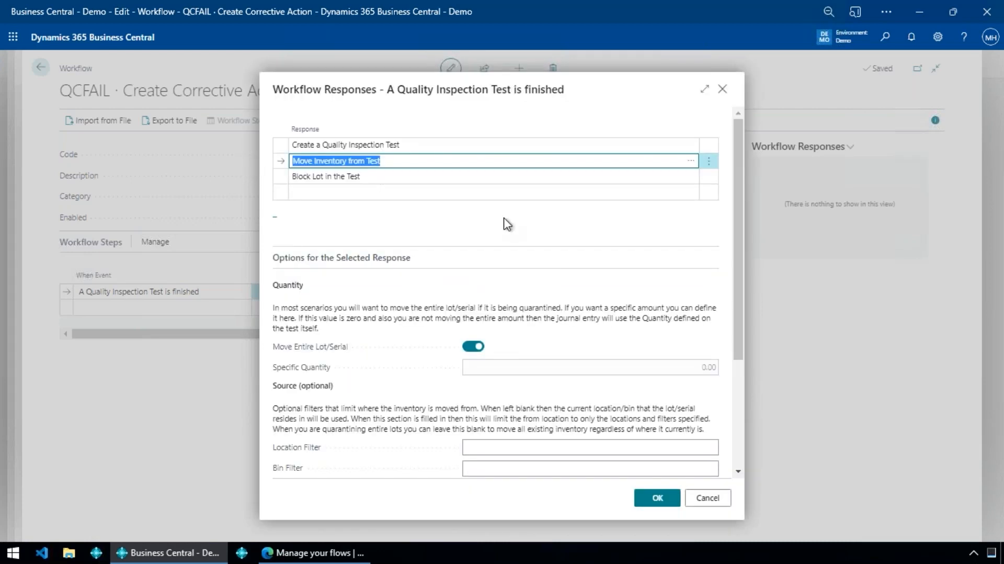
click(410, 179)
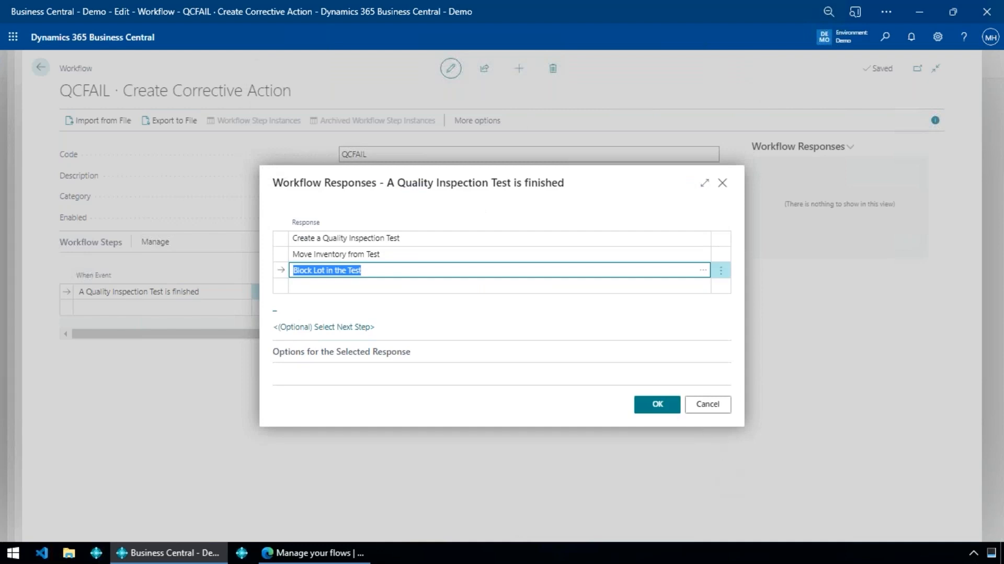
click(657, 404)
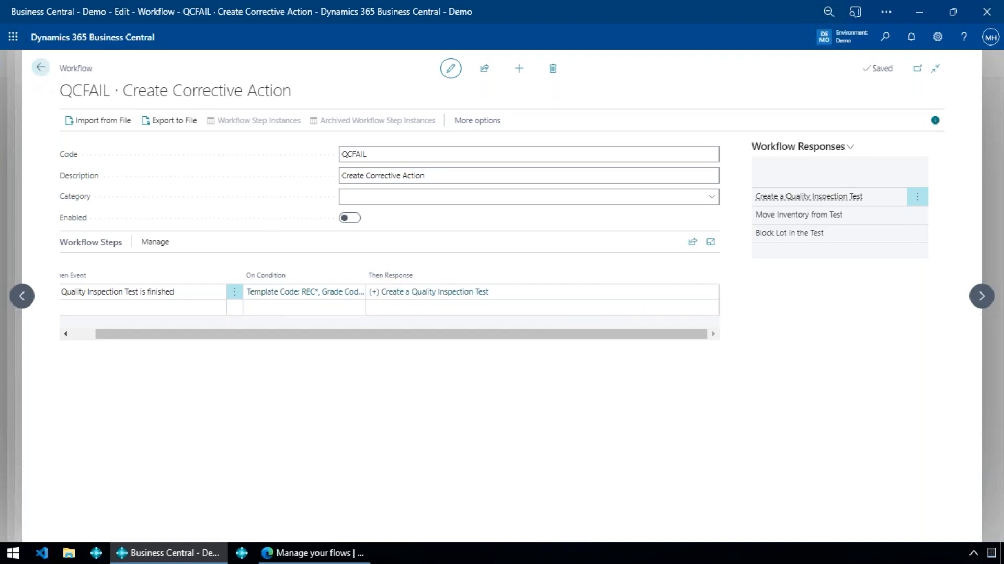
Close the QCFAIL workflow, the Workflows list and the CAR template to return to the Test Templates list.
click(41, 67)
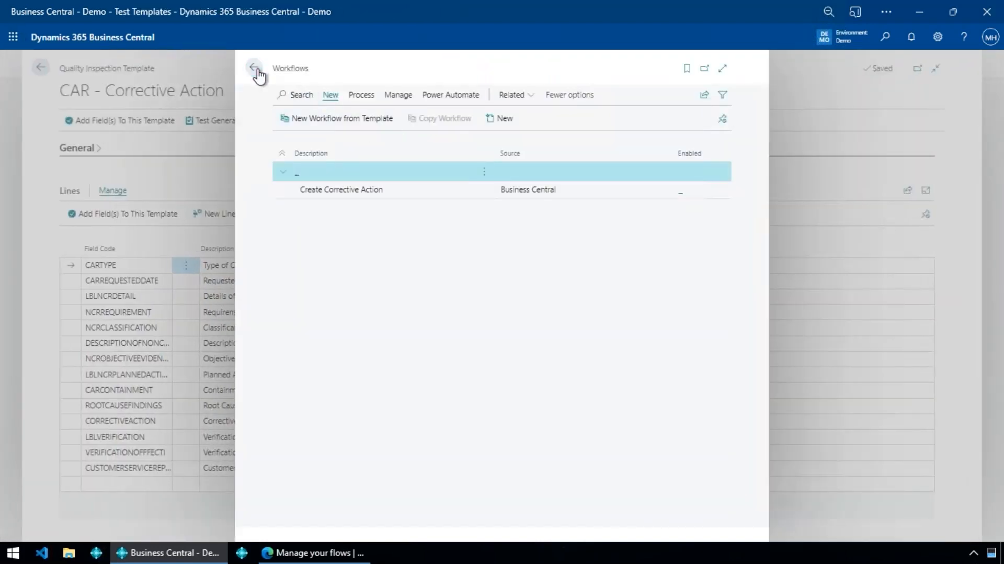
click(254, 68)
click(314, 553)
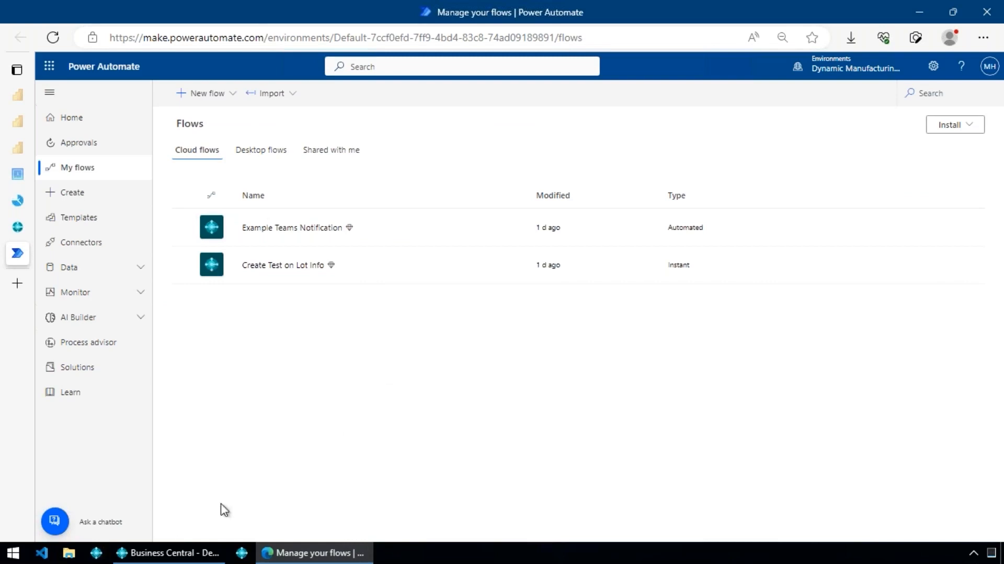
click(171, 552)
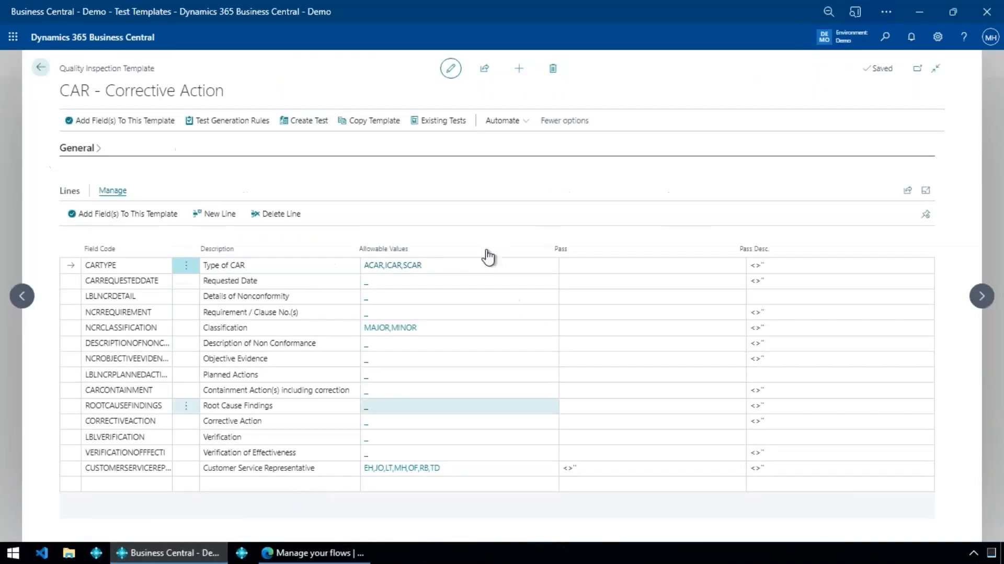
click(42, 73)
click(42, 73)
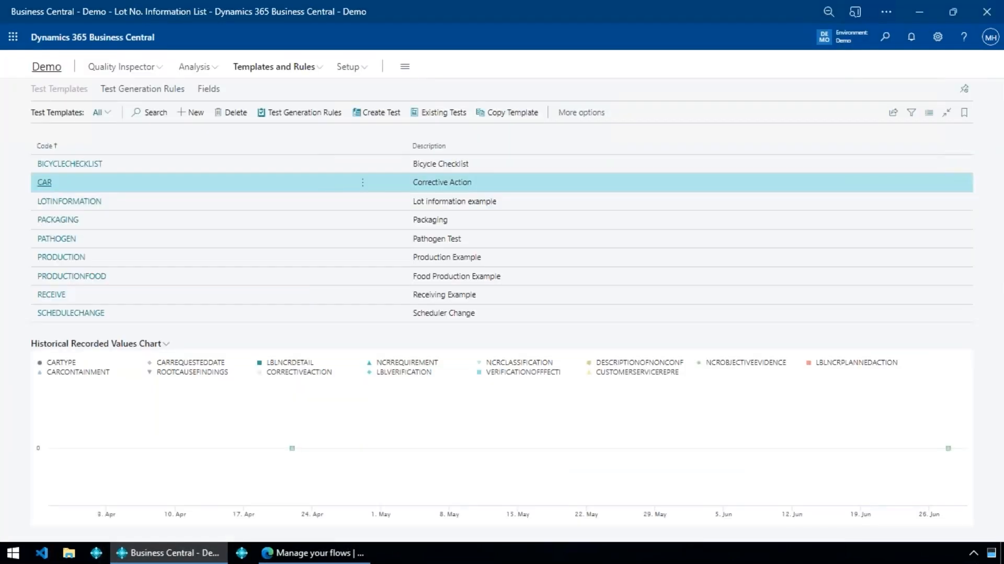
Open the lot information card of LOT00001 for item 80216-T from the Lot No. Information List.
click(483, 89)
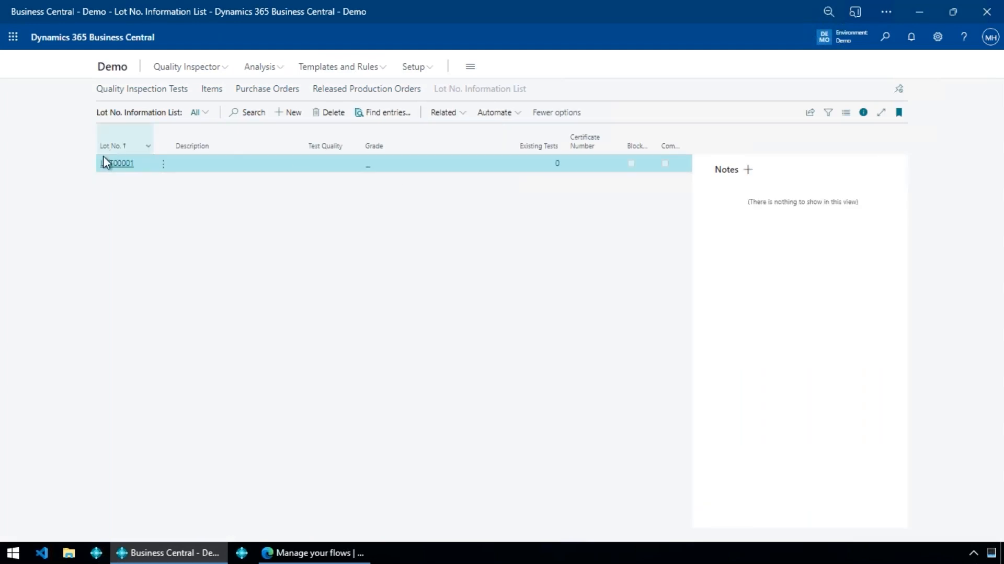
click(107, 164)
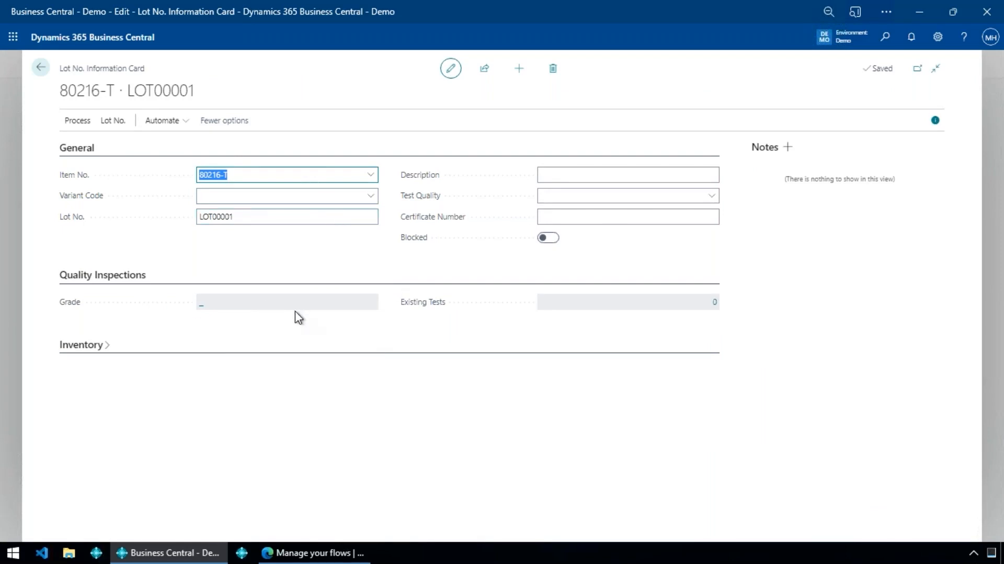
click(78, 120)
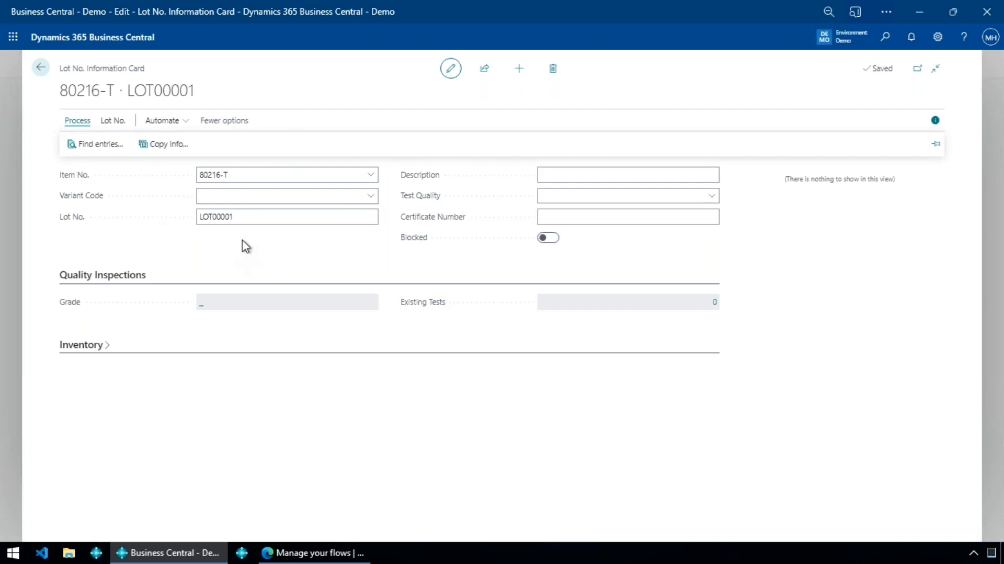
click(258, 217)
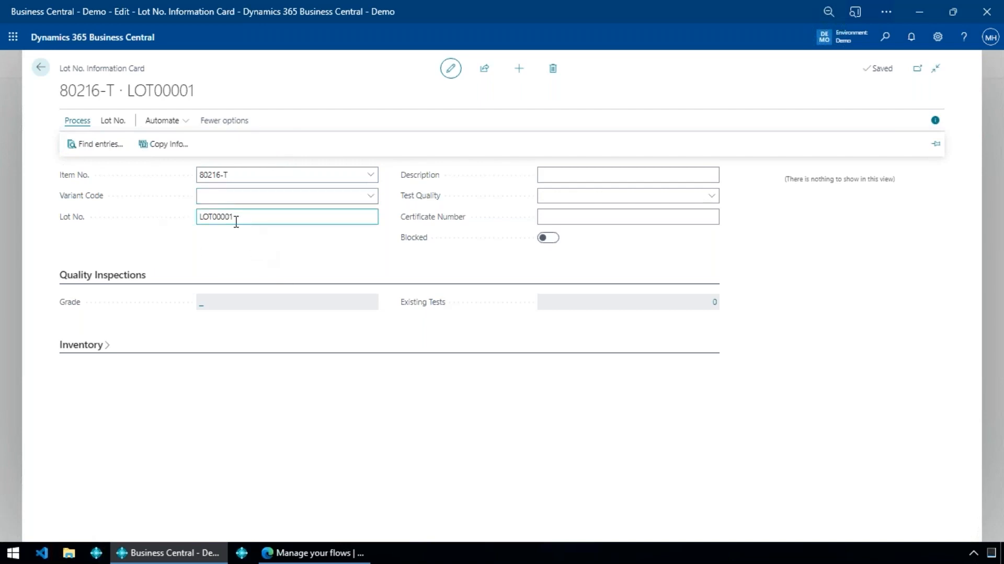
Go from the lot card to the Power Automate flows and open the "Create Test on Lot Info" flow for editing.
click(185, 124)
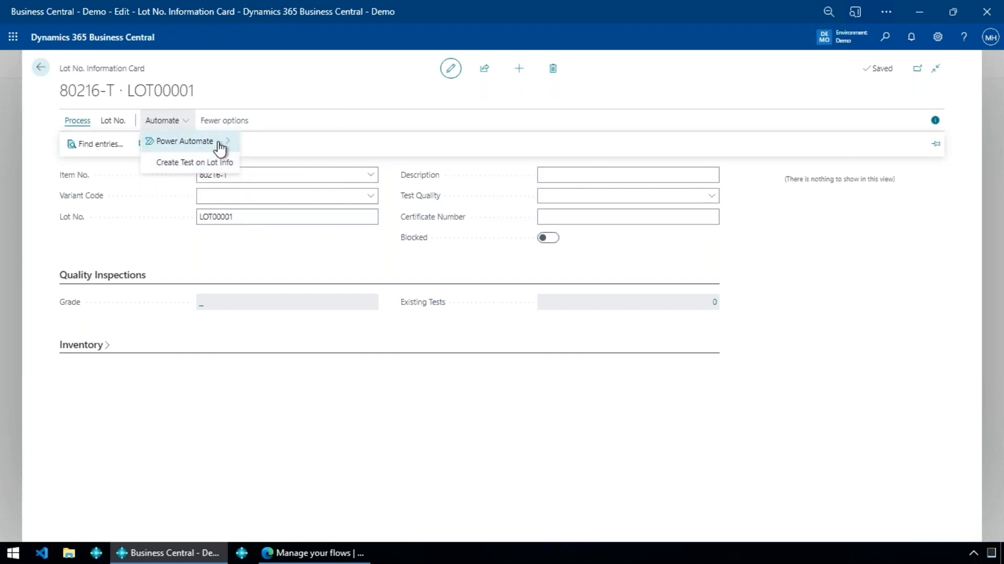
mouse_move(219, 149)
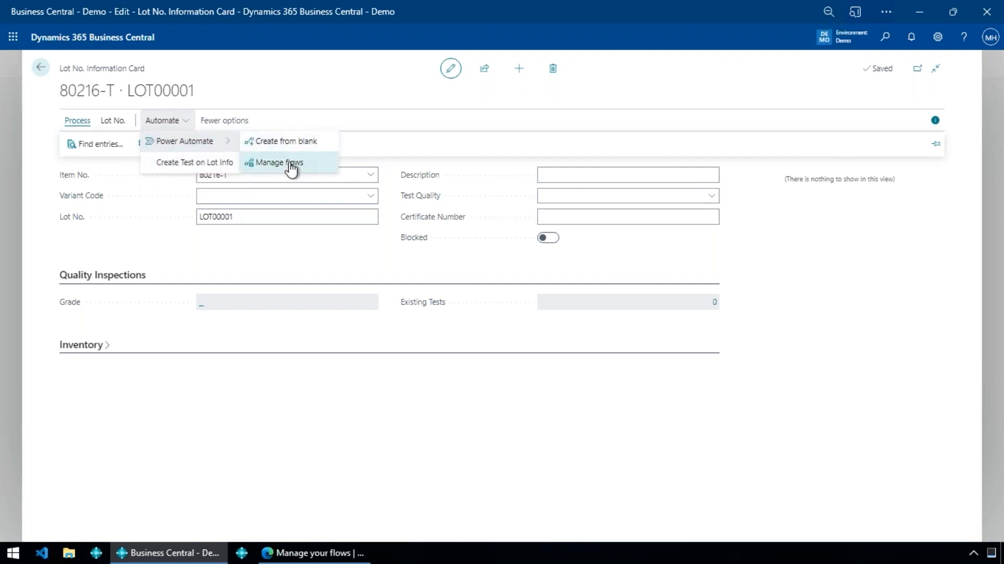
click(290, 164)
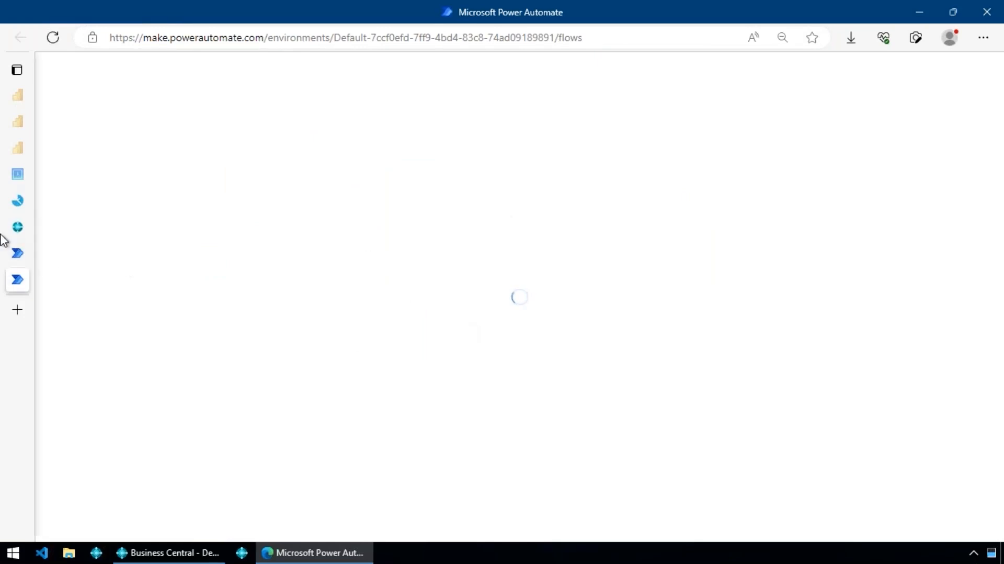
click(37, 257)
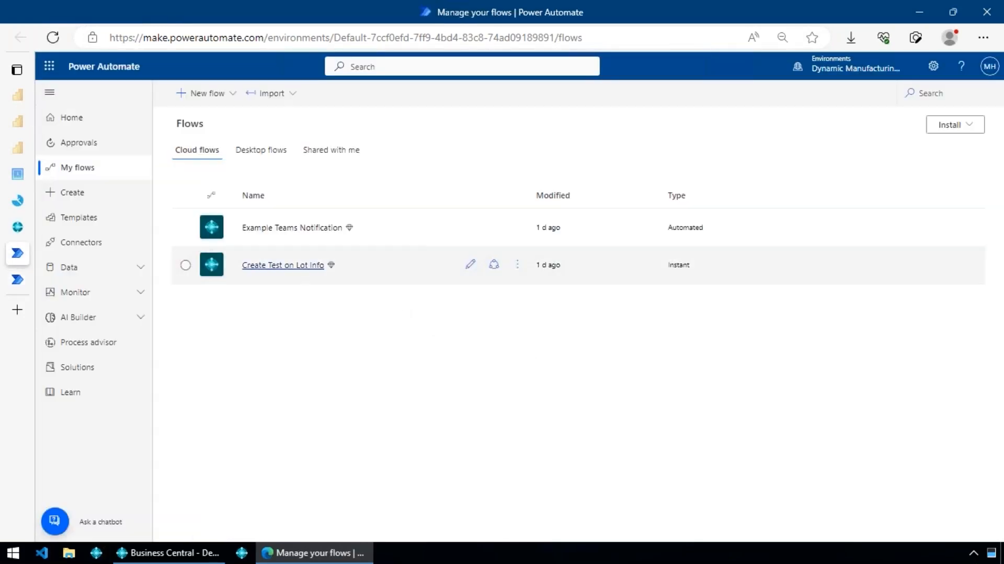
click(472, 268)
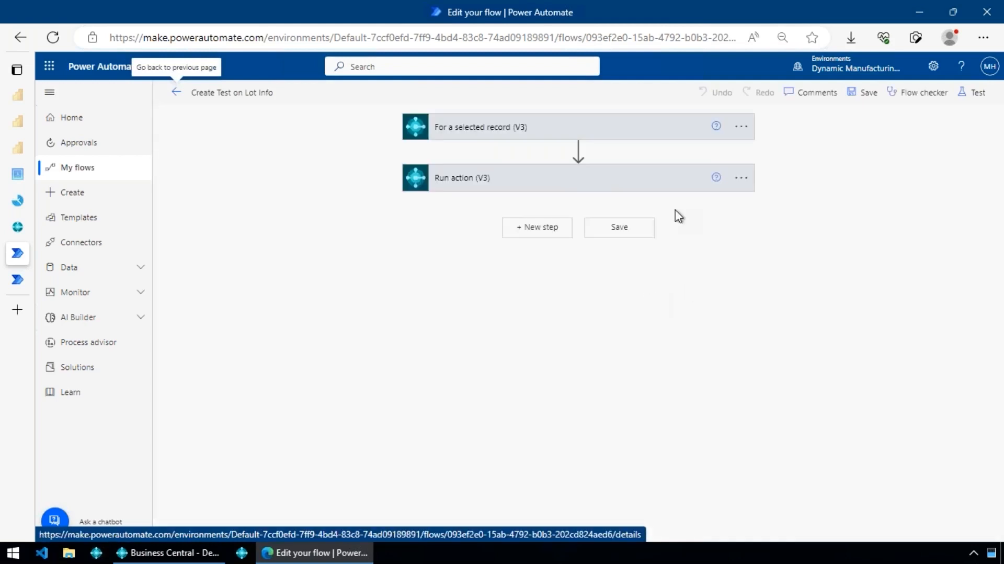
Examine the flow's selected-record trigger and its Run action settings, including the API category choices and the System Id and Table Id inputs.
click(645, 135)
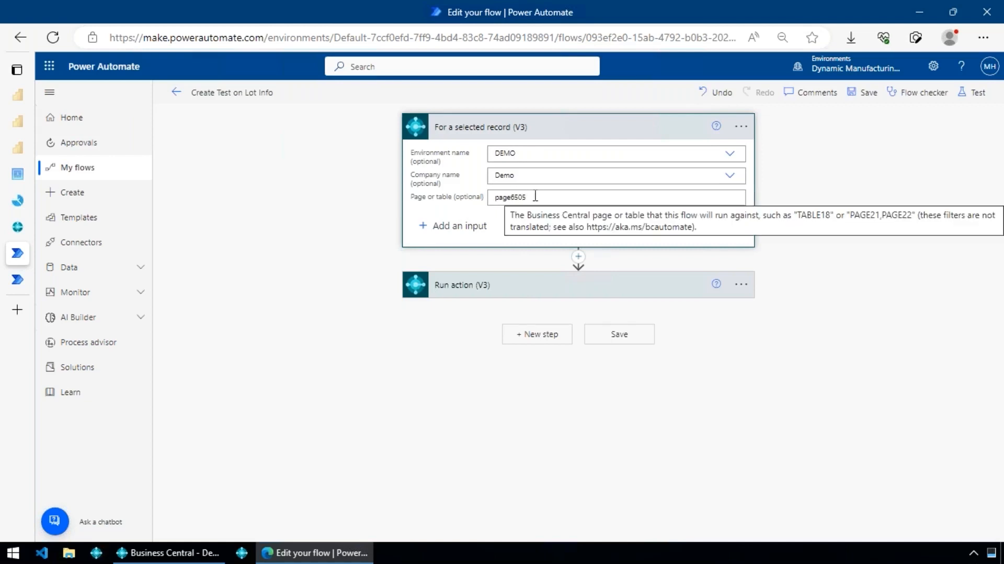
click(547, 131)
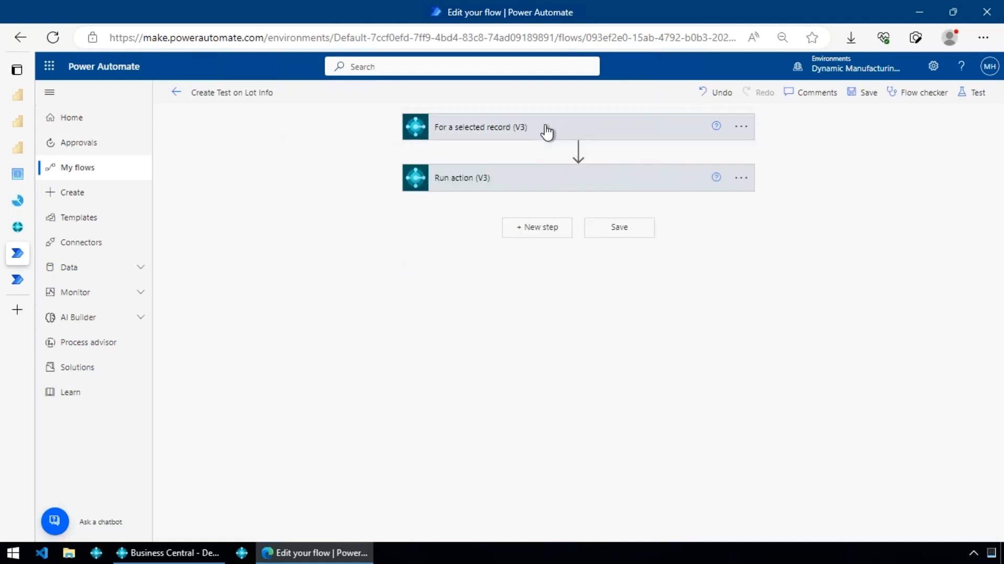
click(527, 178)
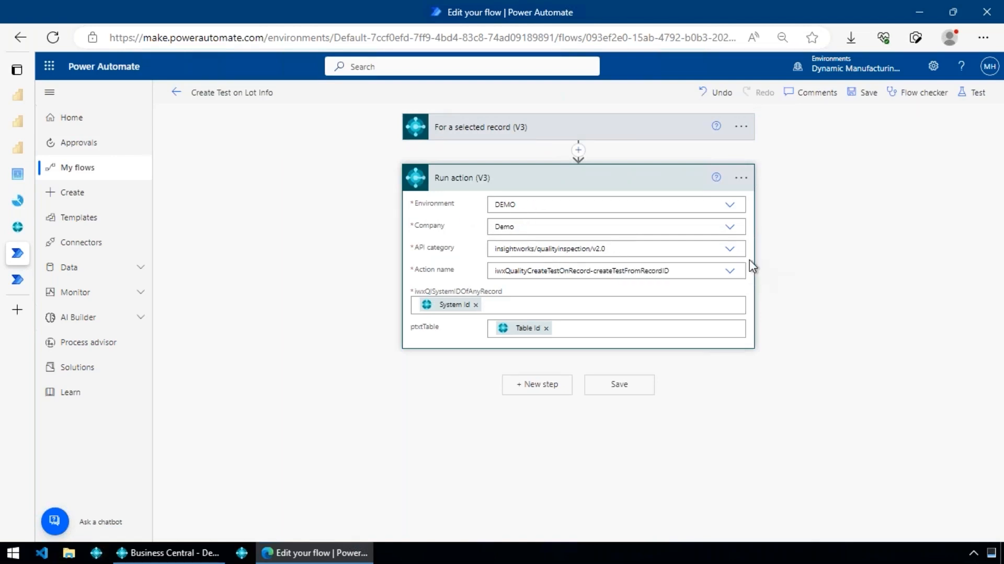
click(732, 251)
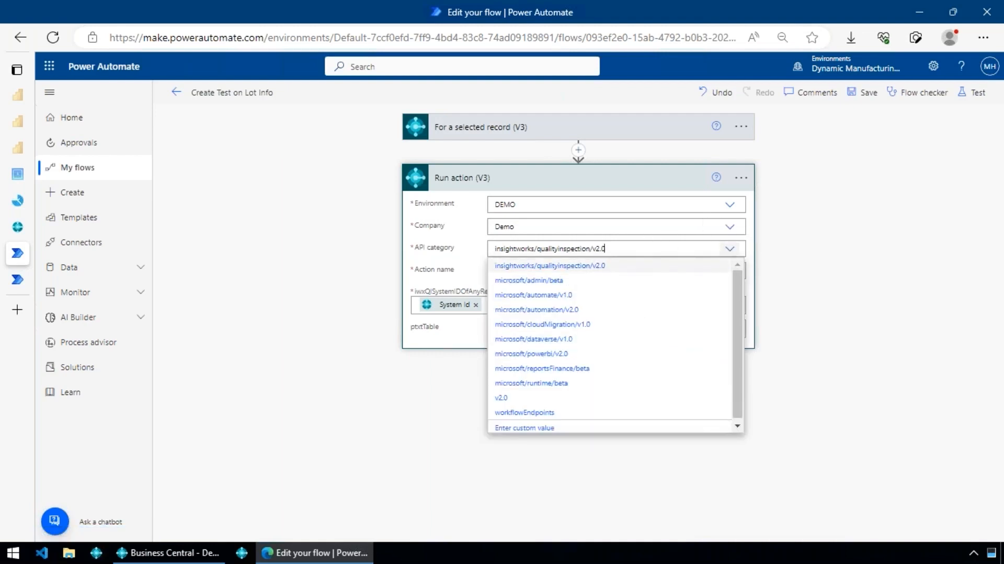
click(730, 249)
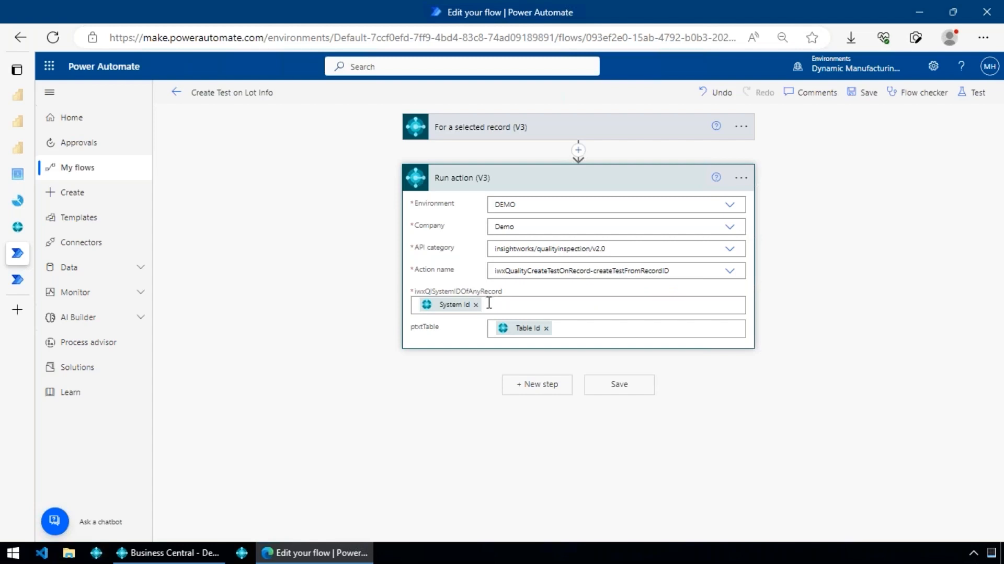
click(663, 307)
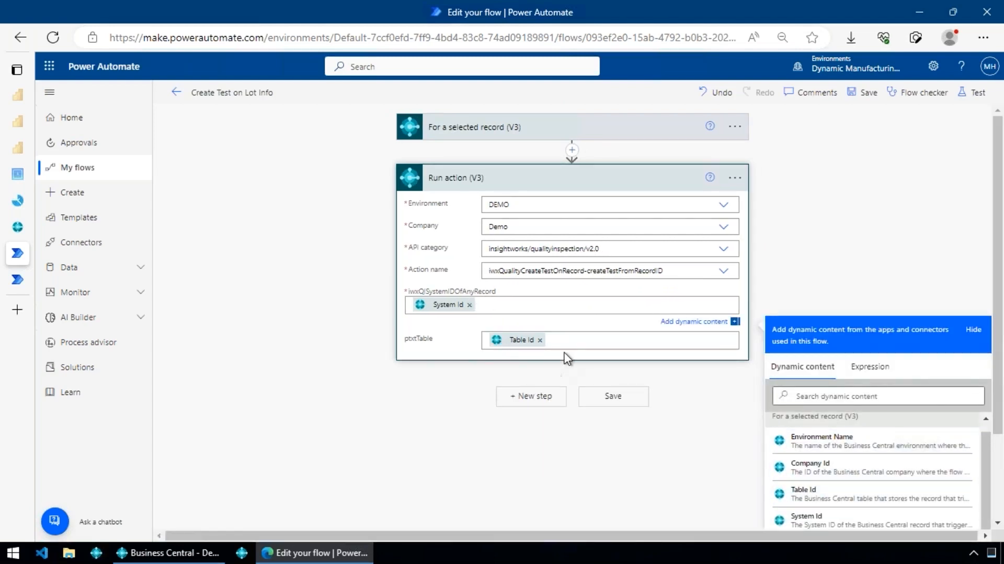
click(586, 340)
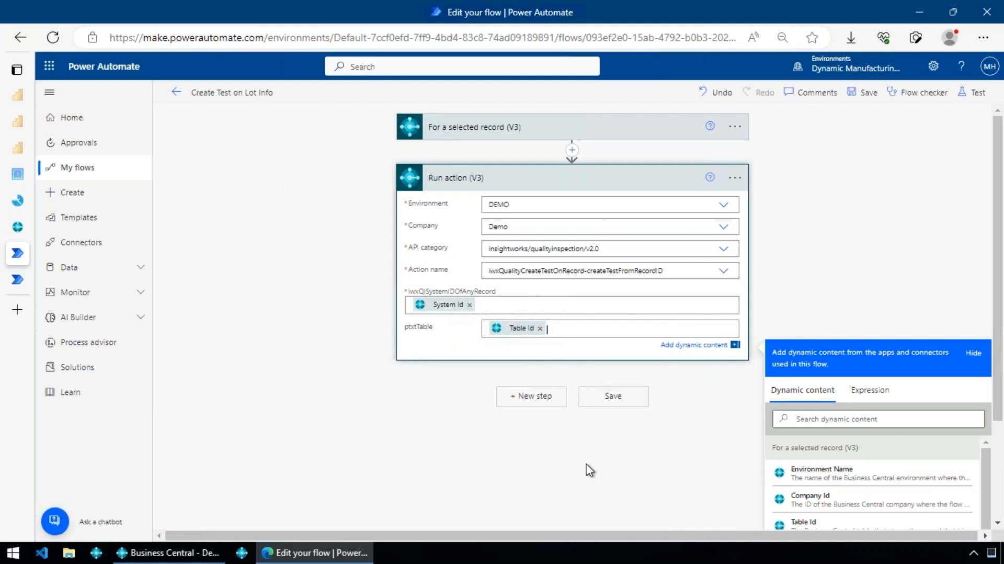
Switch back to Business Central and run the "Create Test on Lot Info" flow on the LOT00001 card.
click(212, 552)
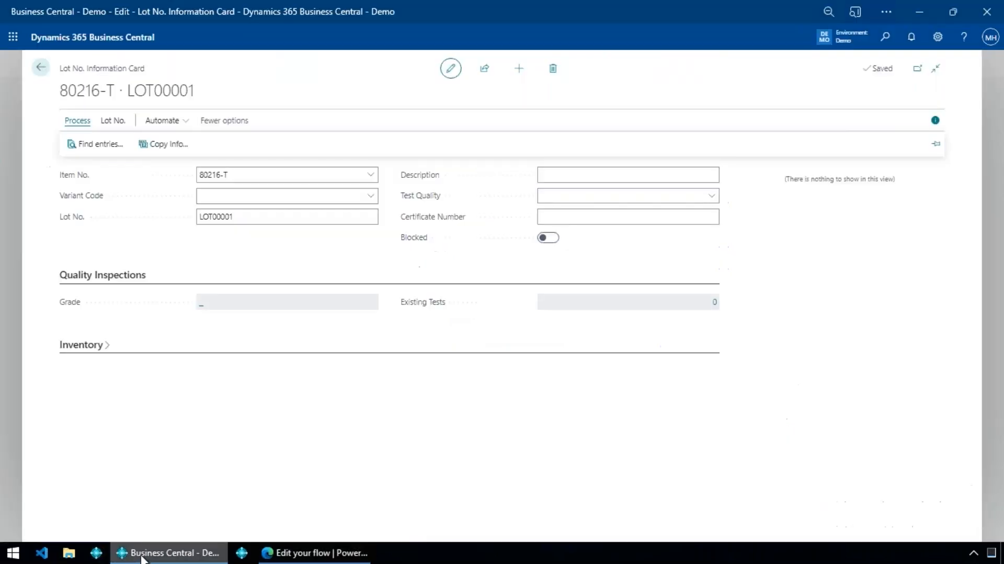
click(175, 132)
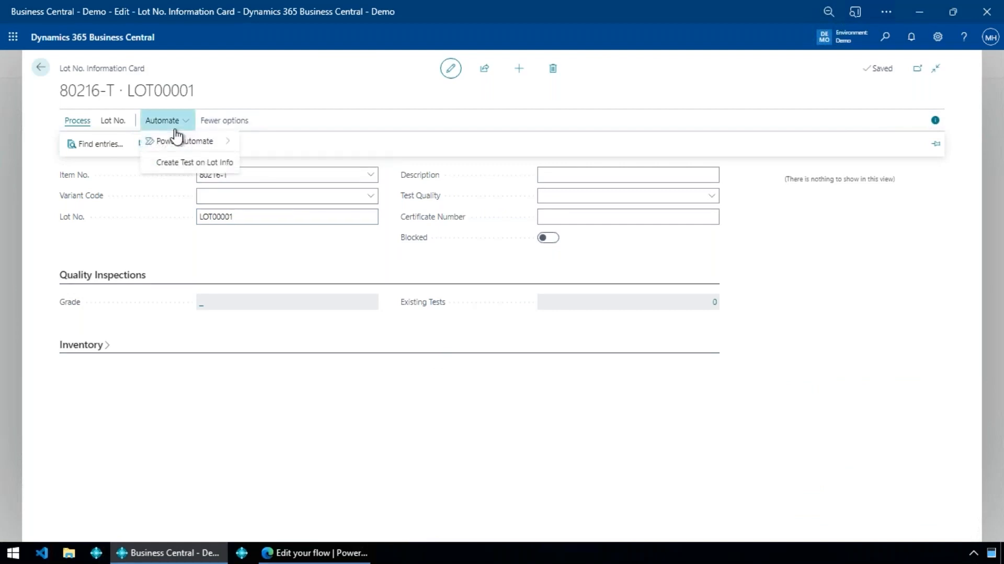
click(176, 163)
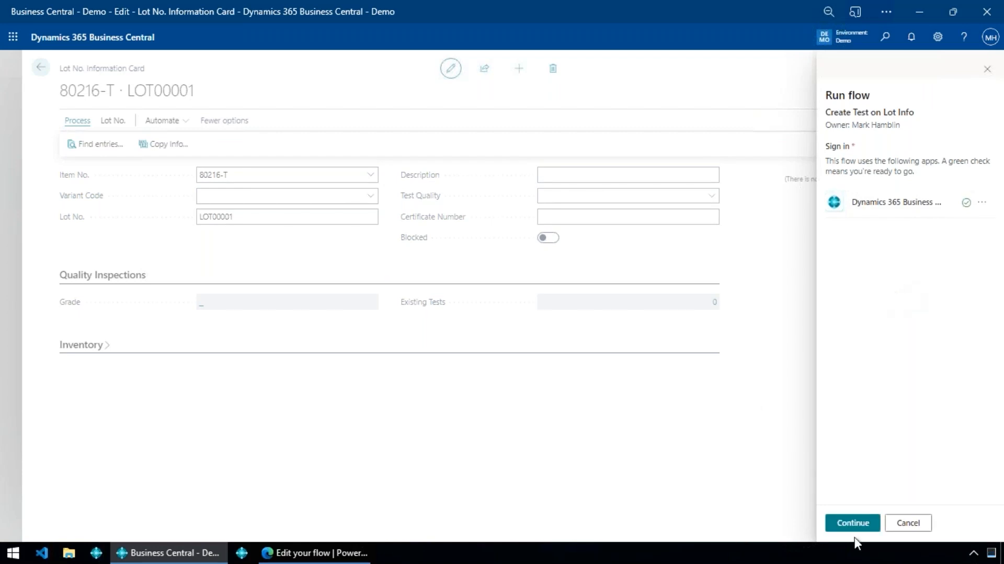
click(853, 523)
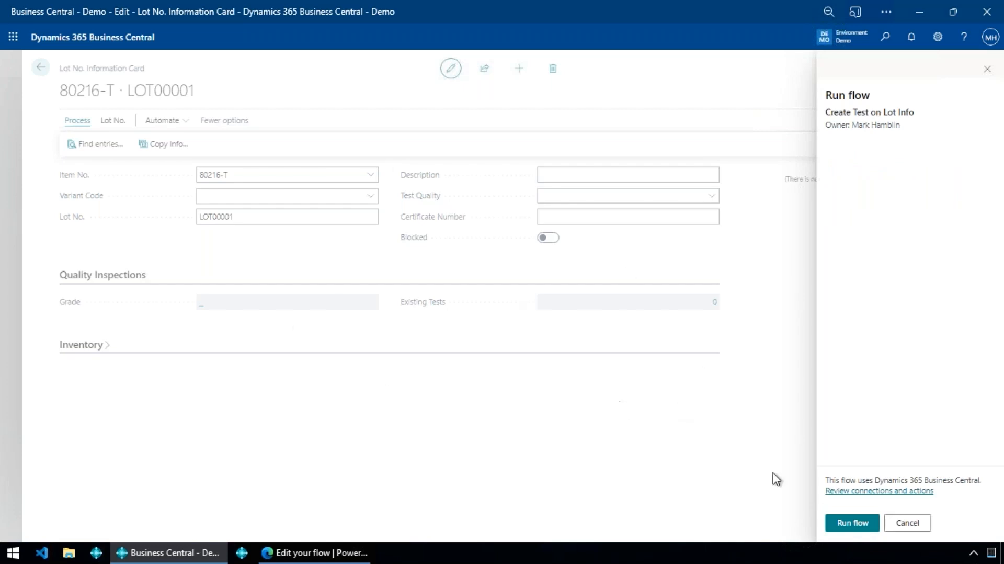
click(863, 527)
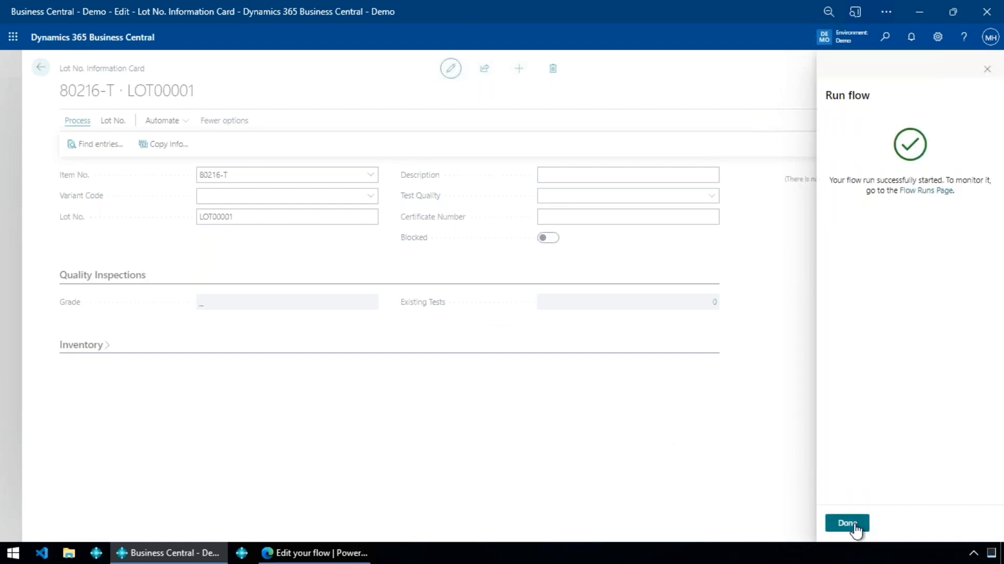
click(853, 300)
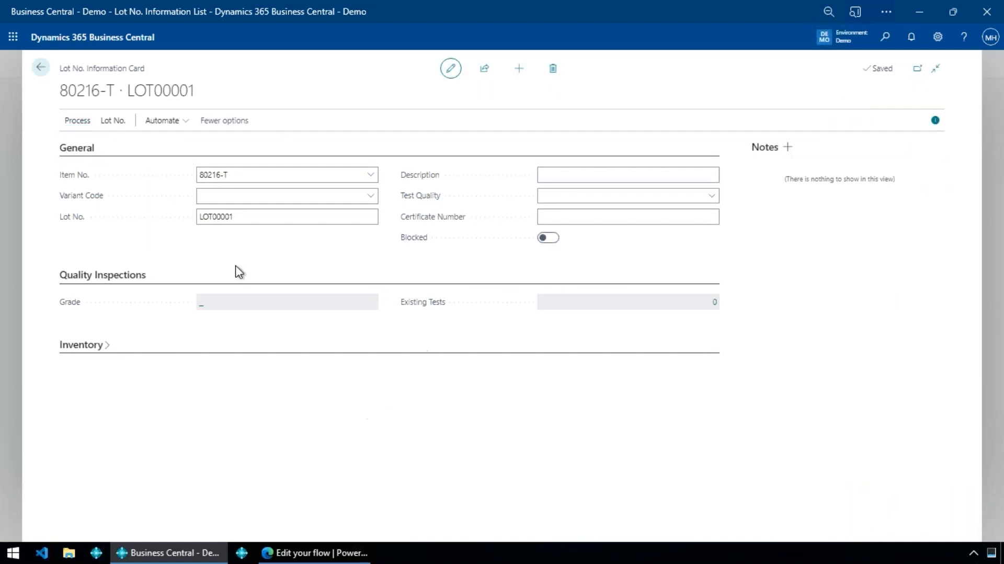
Open the new LOTINFORMATION inspection test for LOT00001 and enter test values of Length 1, Width 6 and Height 44.
click(39, 69)
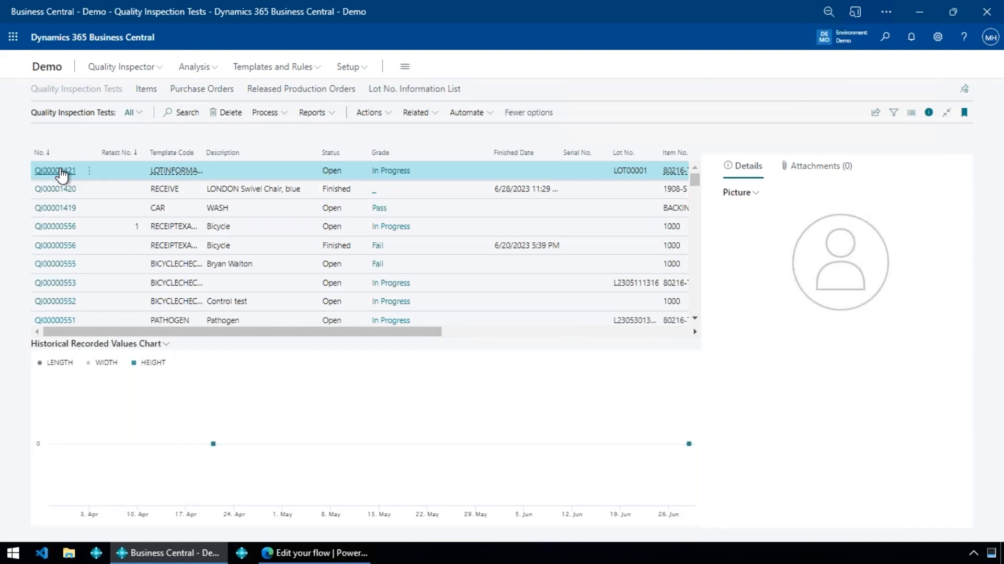
click(56, 171)
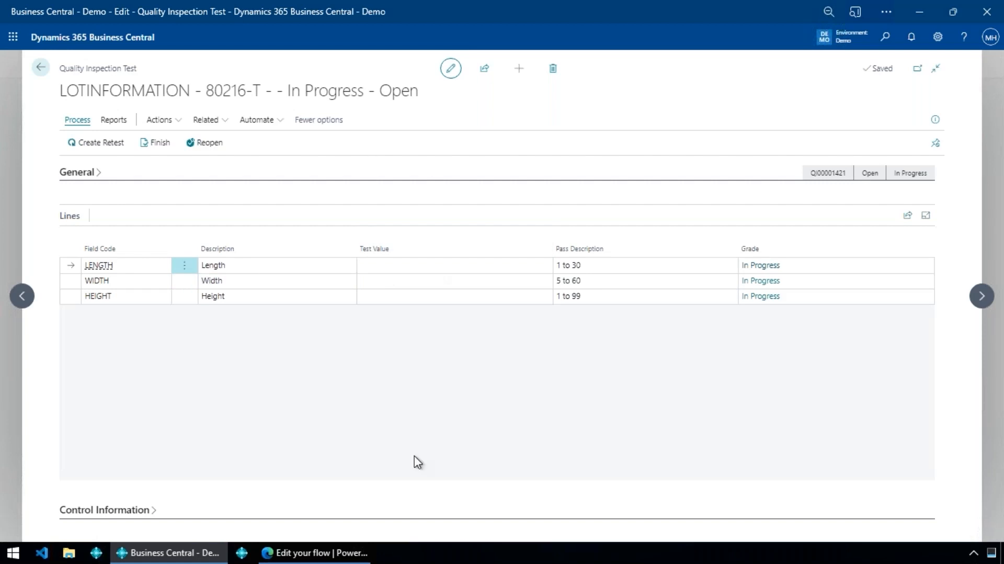
click(460, 265)
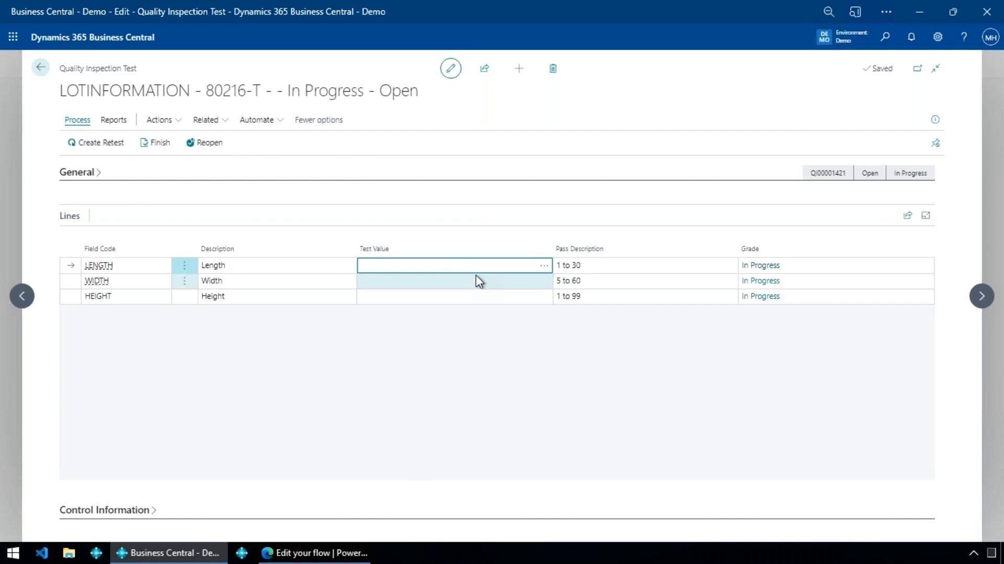
text(1)
key(Return)
text(6)
key(Return)
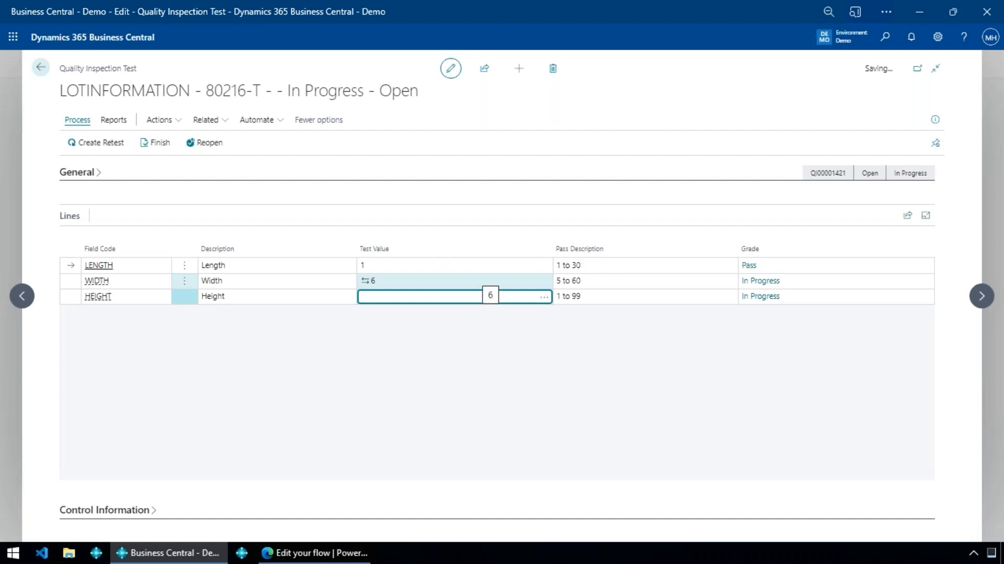
text(44)
key(Up)
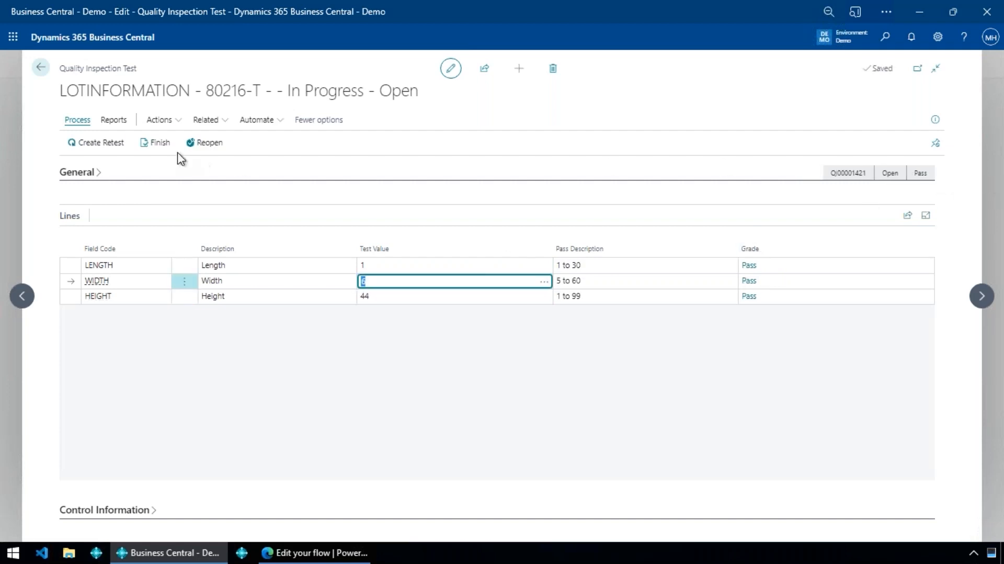
Finish the LOTINFORMATION test, then preview its Certificate of Analysis and close the preview.
click(160, 144)
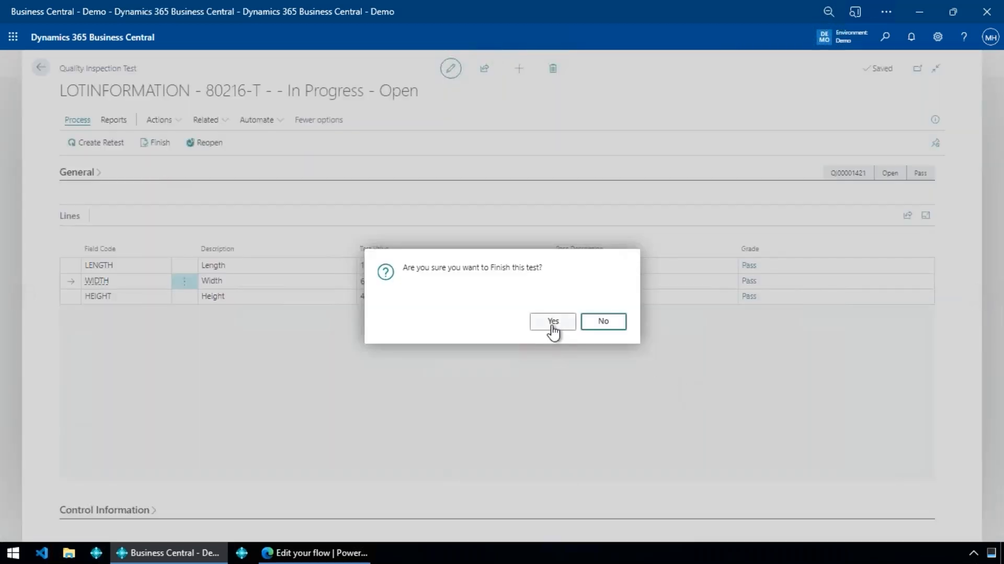
click(553, 321)
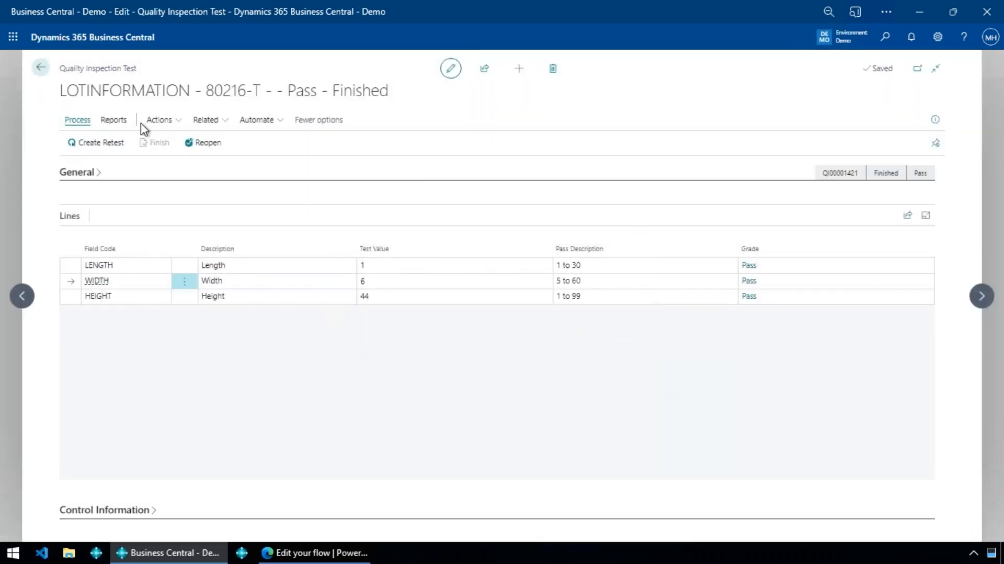
click(118, 126)
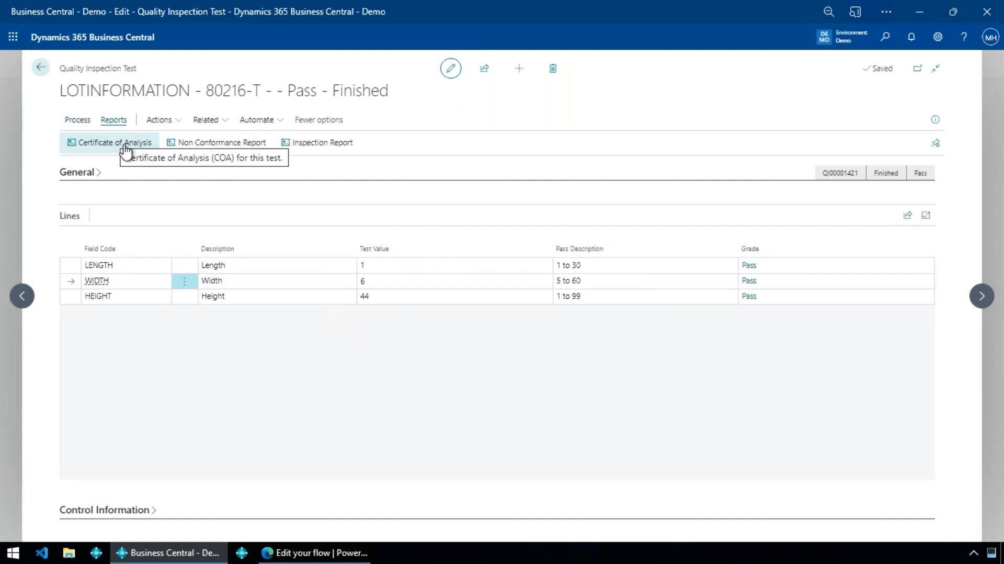
click(125, 148)
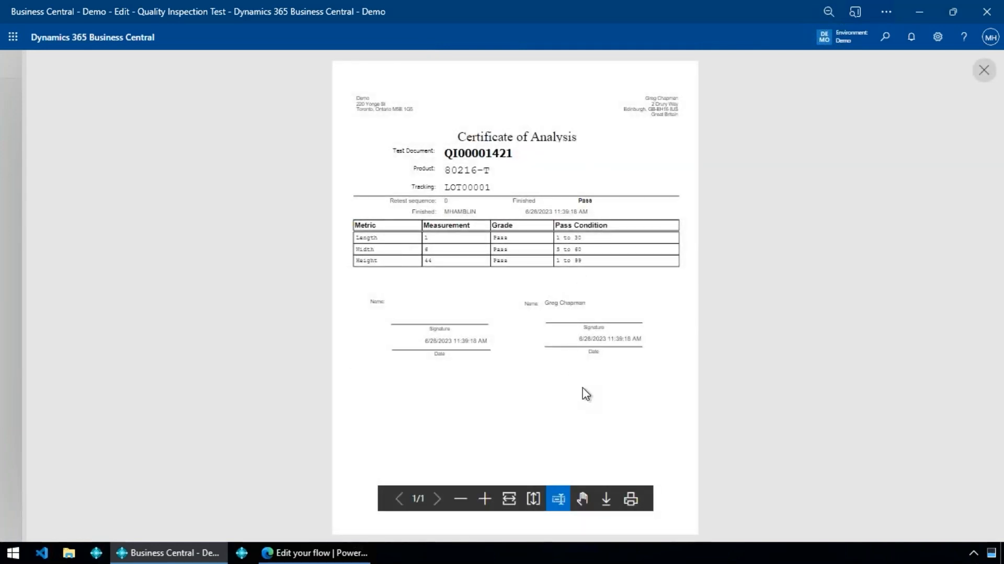
click(982, 71)
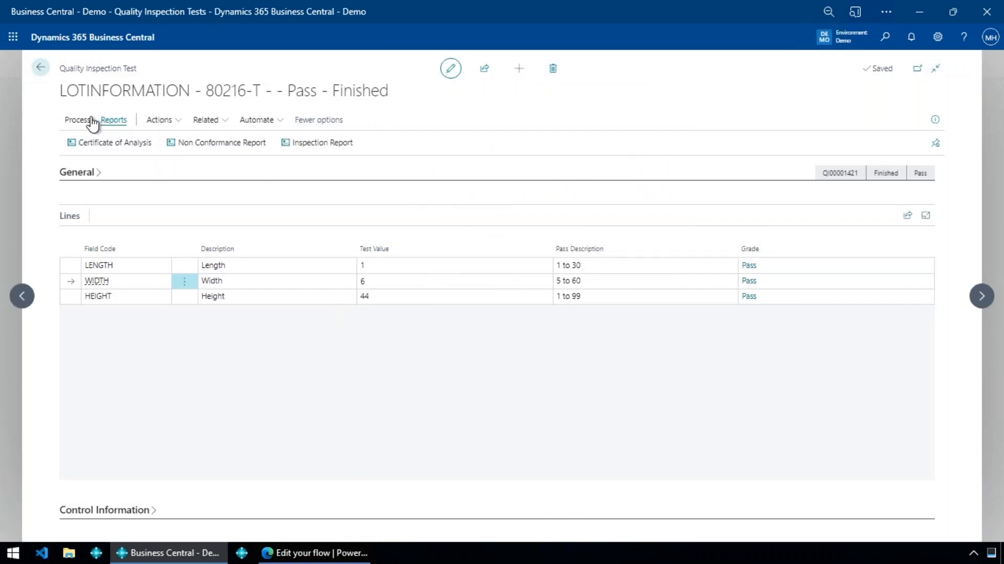
Create a retest of the finished LOTINFORMATION test and confirm it.
click(76, 123)
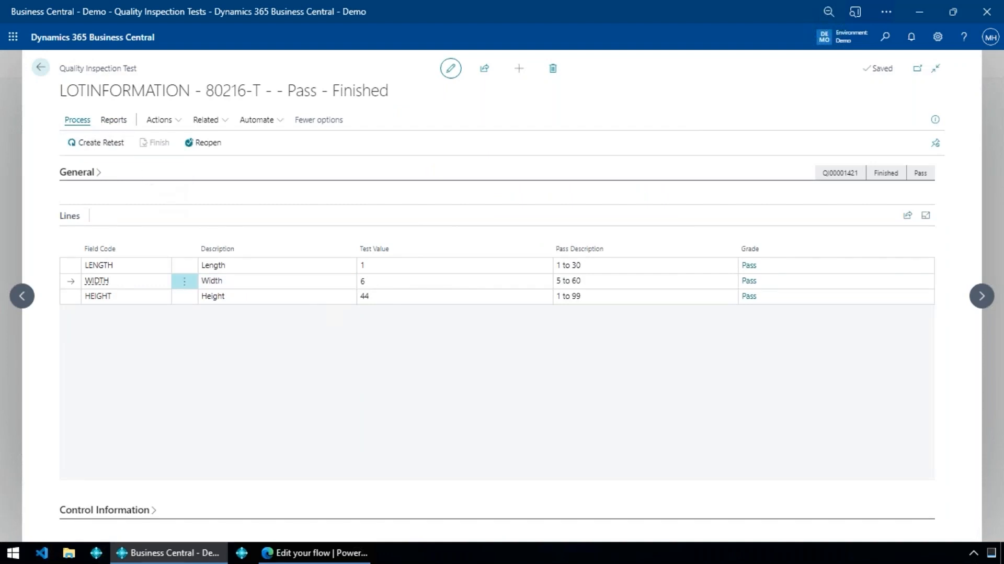
click(98, 144)
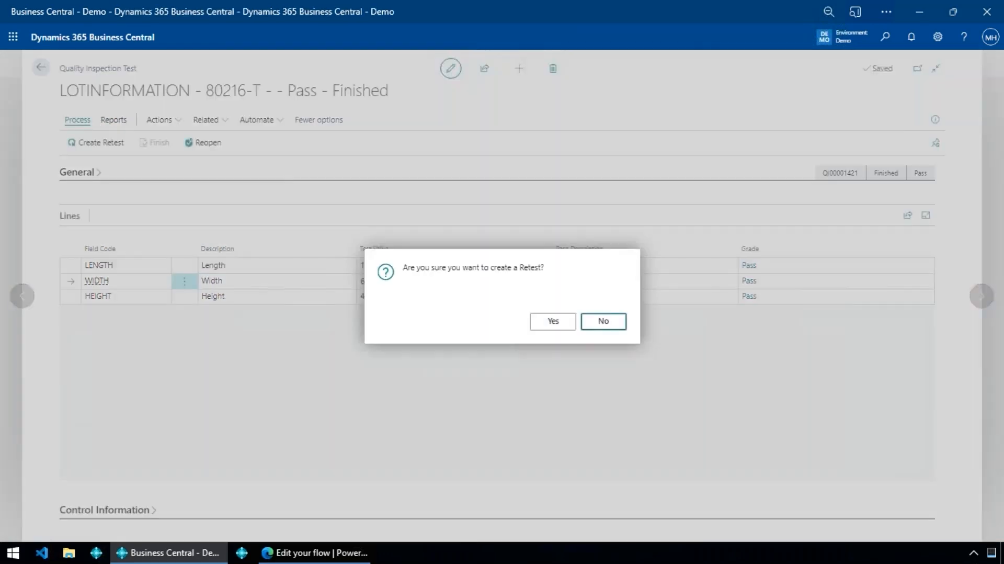
click(541, 325)
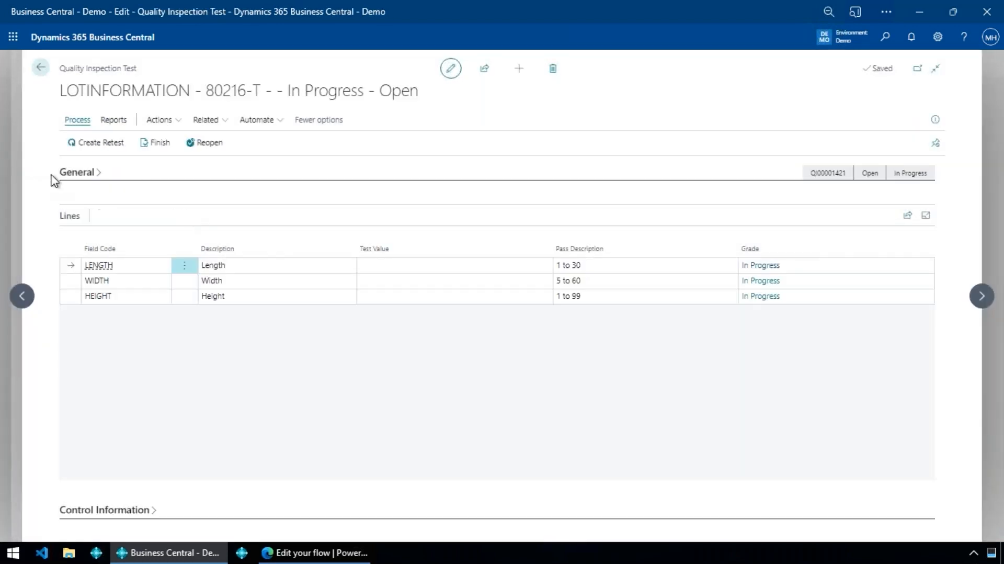
Examine the LOTINFORMATION retest's general details, lot number, test lines and control information, and return to the finished test.
click(73, 172)
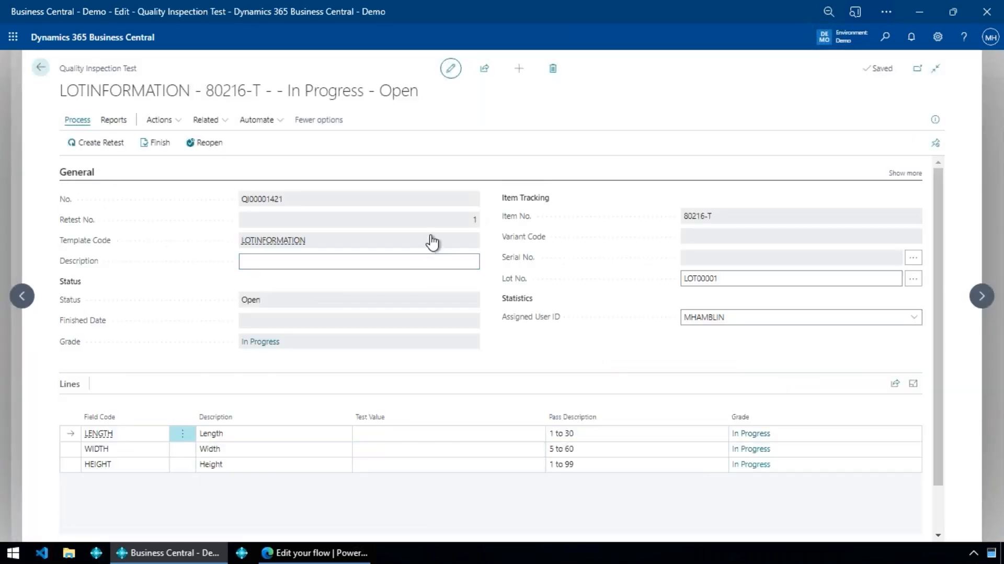
click(472, 220)
scroll(538, 407, down, 1)
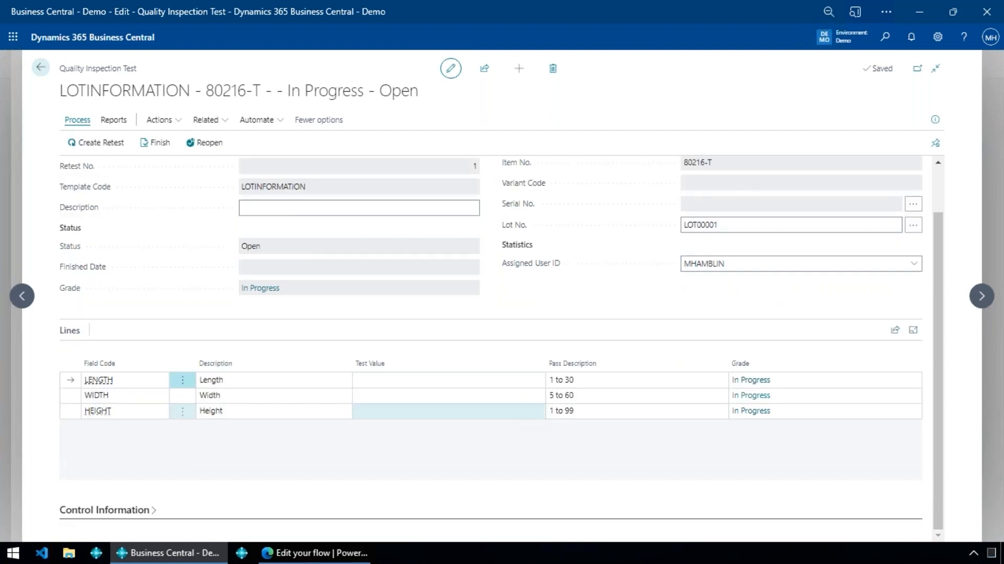
scroll(423, 404, up, 1)
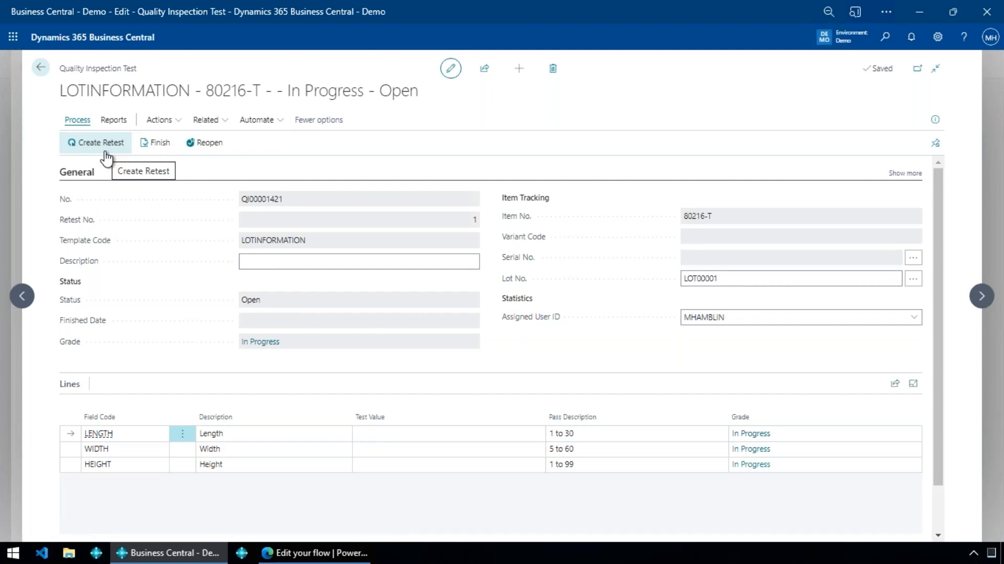
click(737, 277)
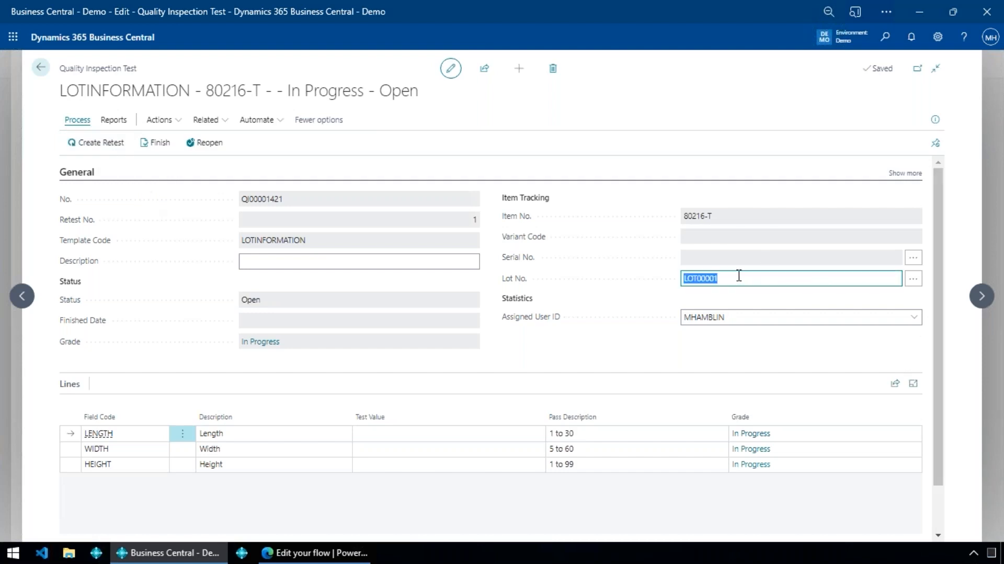
scroll(580, 327, down, 1)
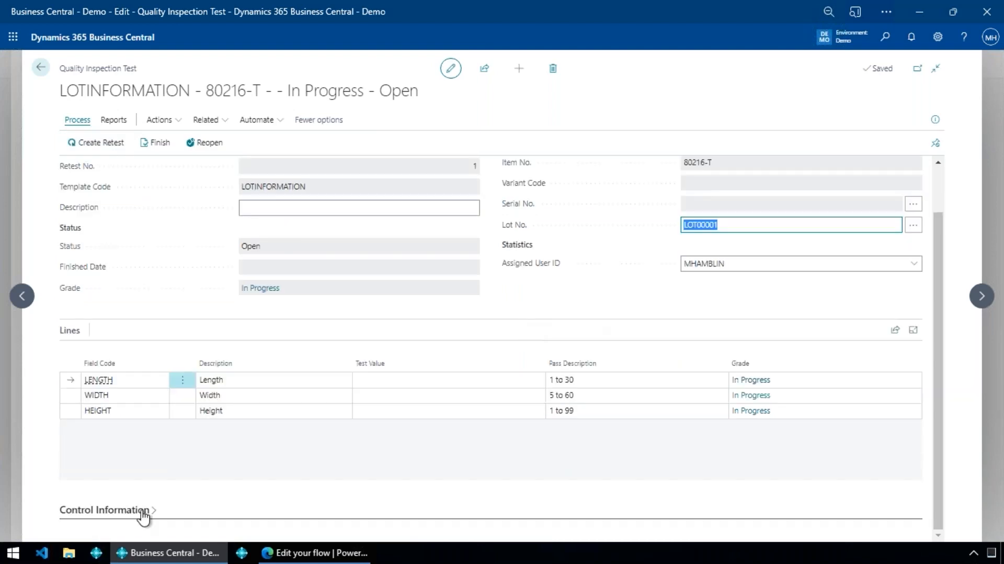
scroll(325, 430, down, 2)
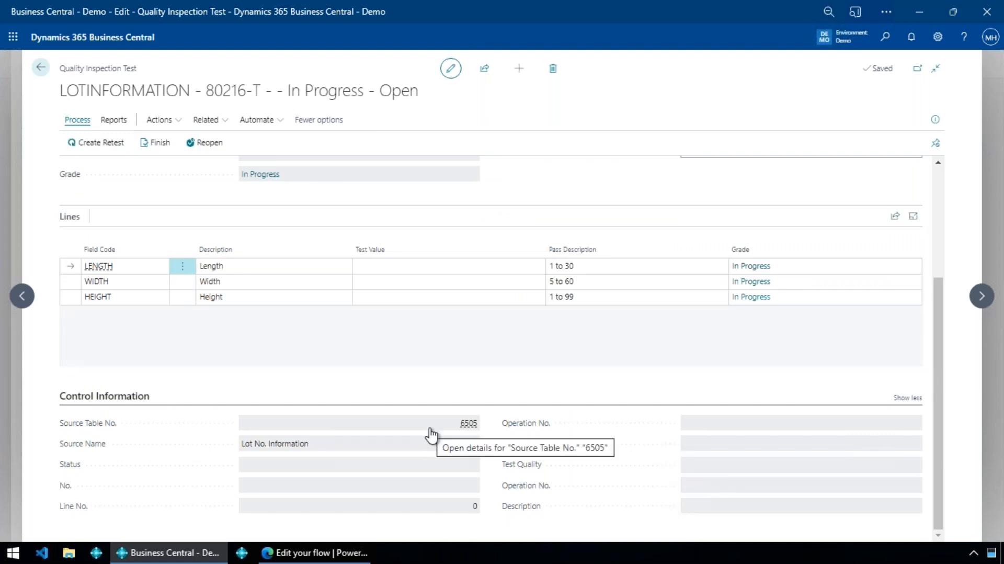
scroll(431, 434, up, 3)
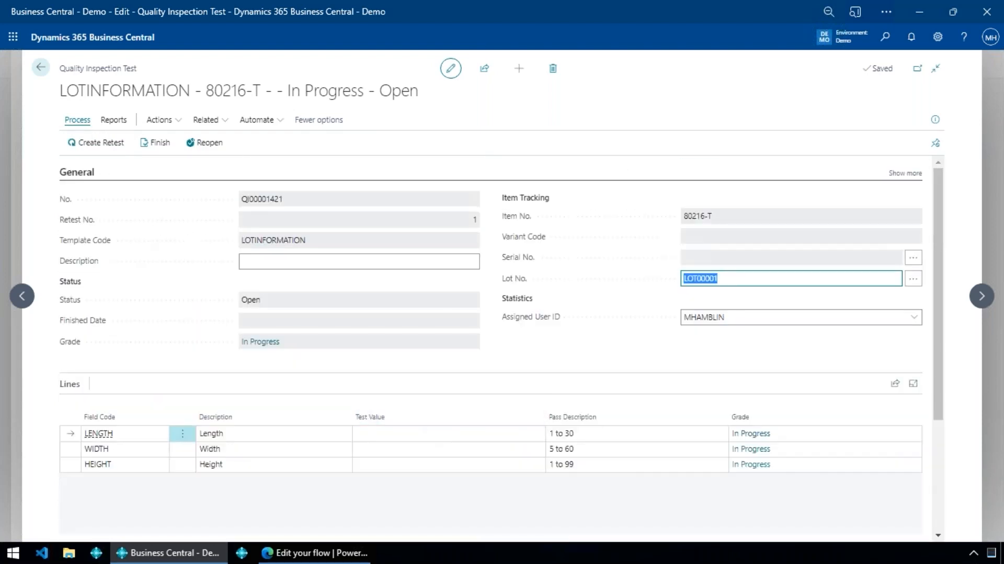
click(42, 70)
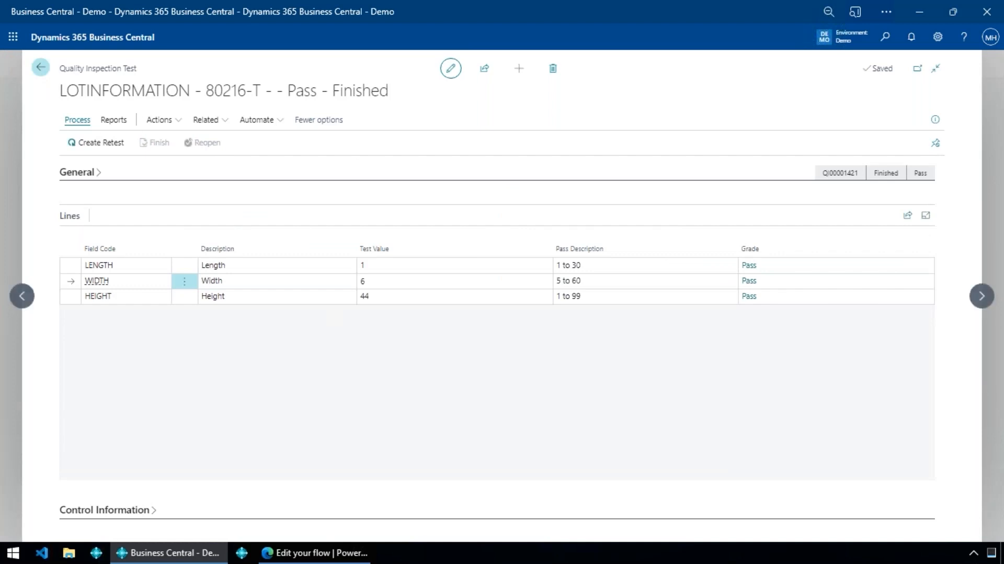
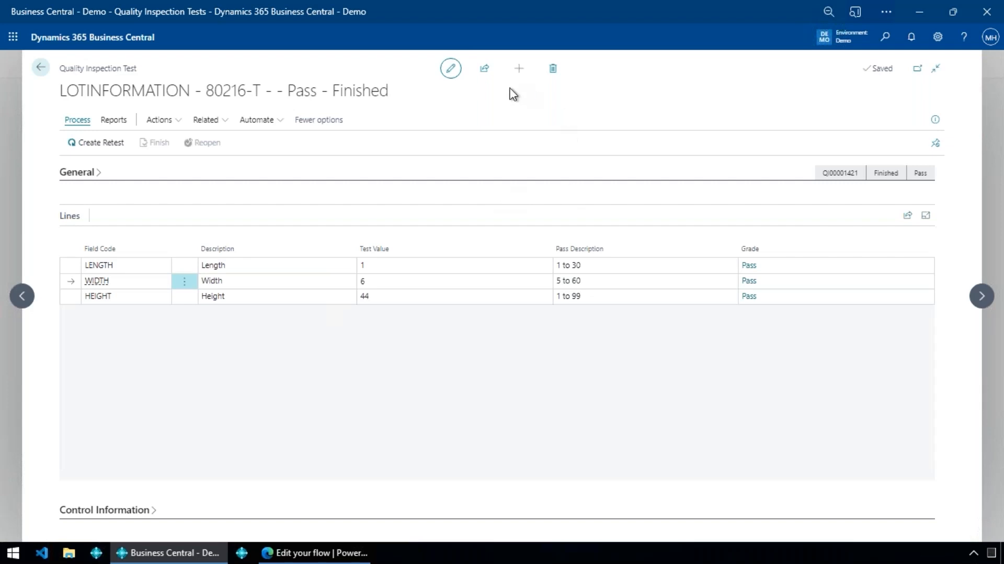
Start sharing the finished LOTINFORMATION test to Microsoft Teams.
click(485, 68)
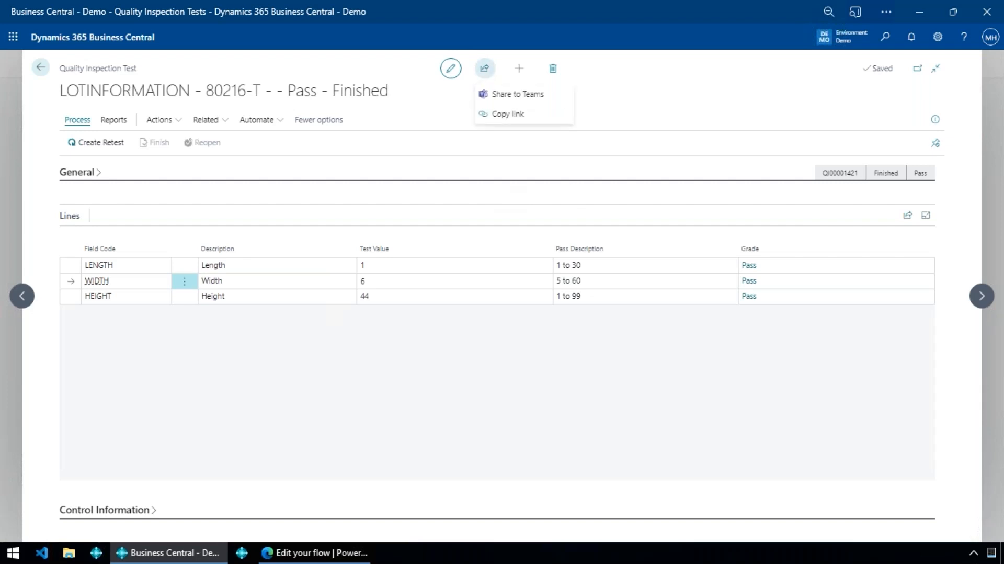
click(523, 105)
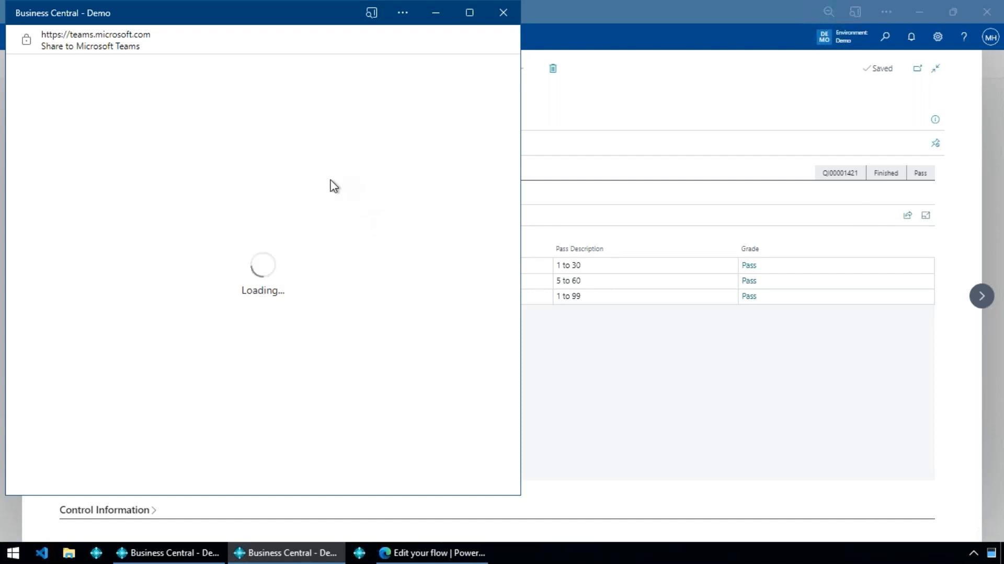
drag(281, 18, 306, 32)
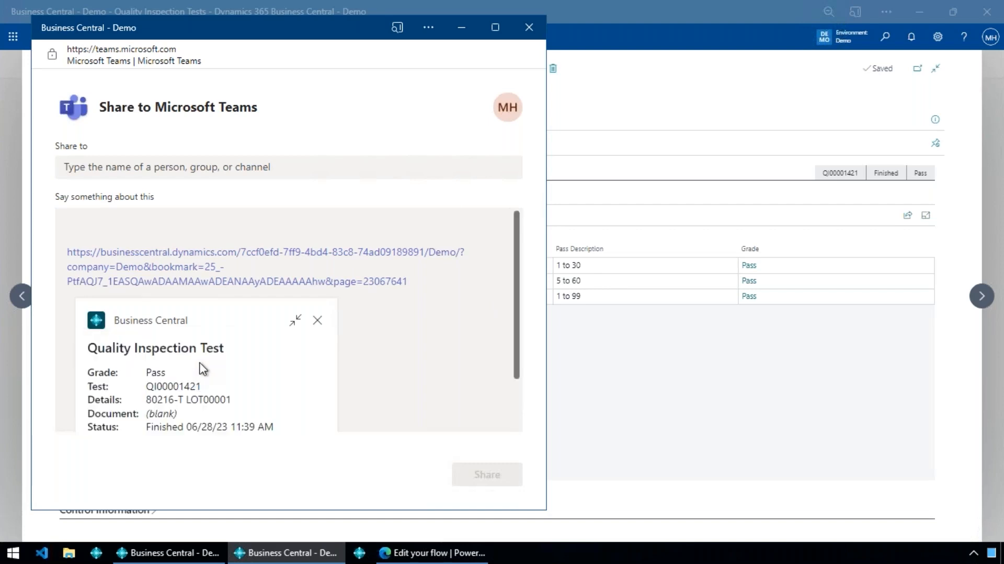
Review the grade, test, details, document and status on the Quality Inspection Test card, then leave the Teams share window without sharing.
scroll(202, 369, down, 1)
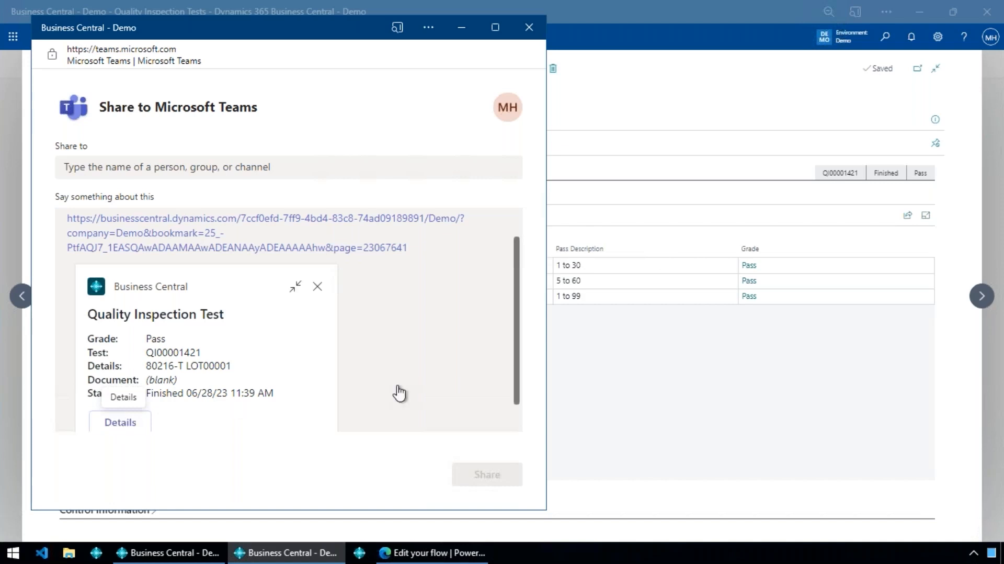
scroll(449, 385, down, 1)
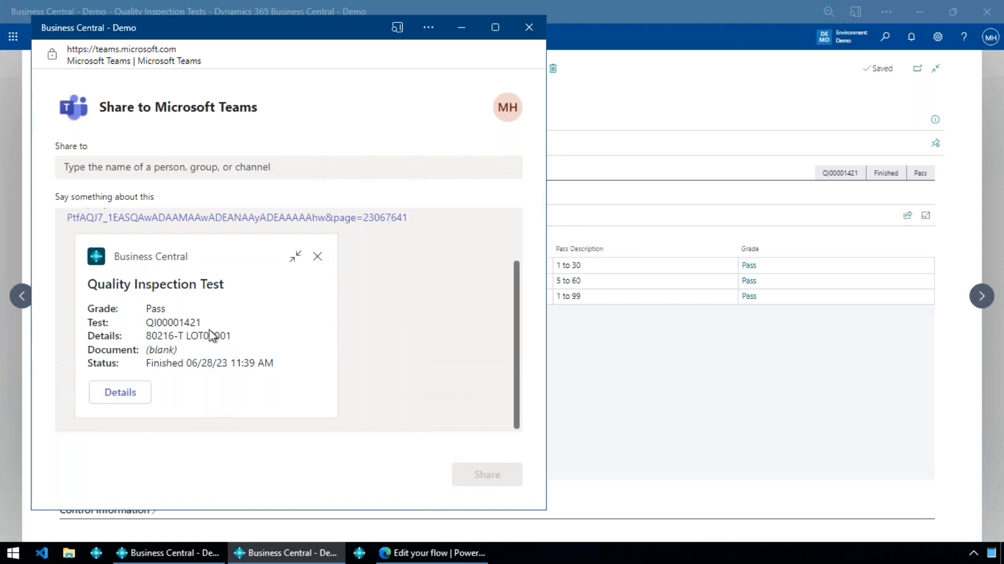
drag(179, 357, 150, 357)
click(181, 358)
drag(90, 308, 276, 365)
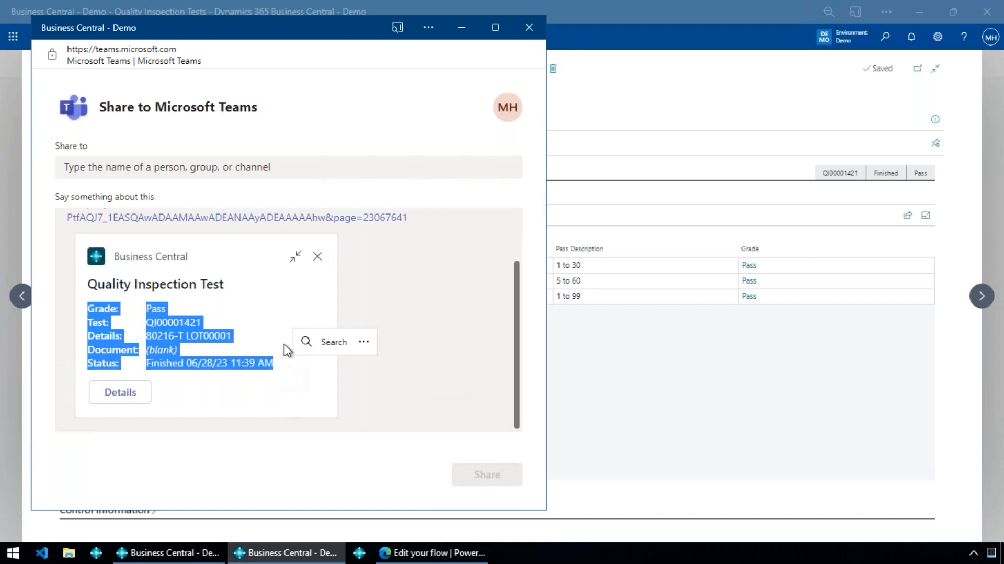
click(213, 367)
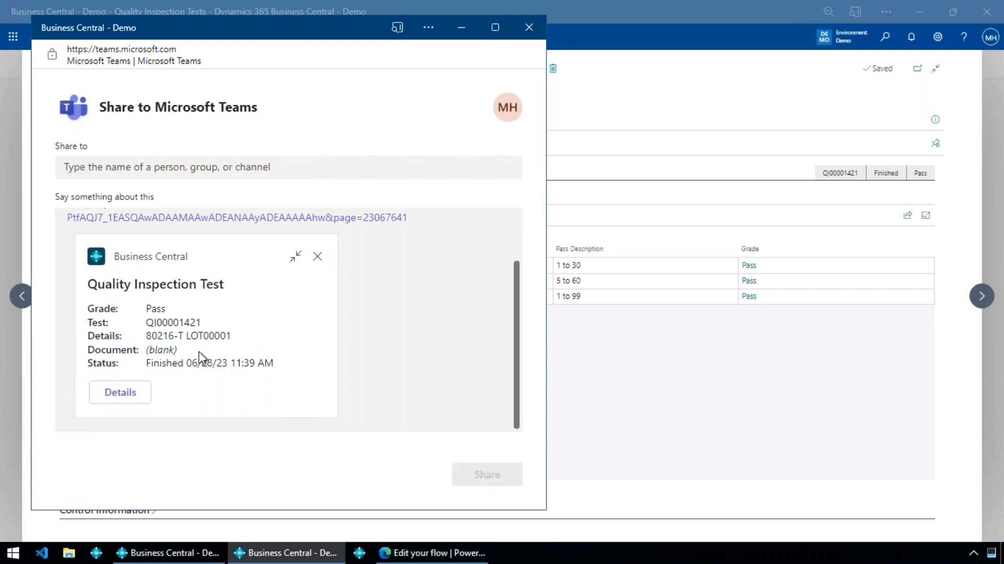
click(533, 30)
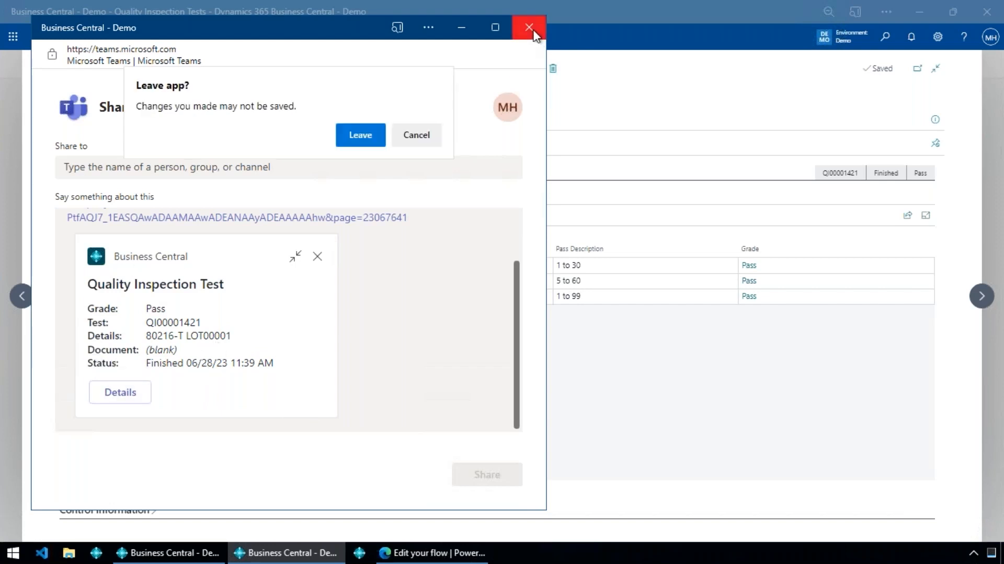
click(360, 139)
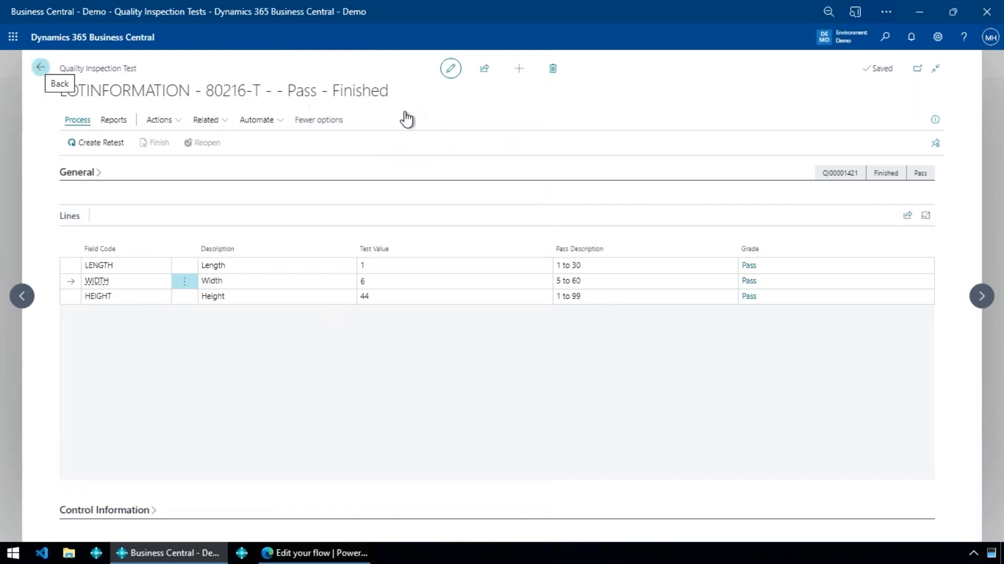
Open Quality Inspector Setup and examine the brick headers and expressions of the Personal Device Interface section.
click(378, 89)
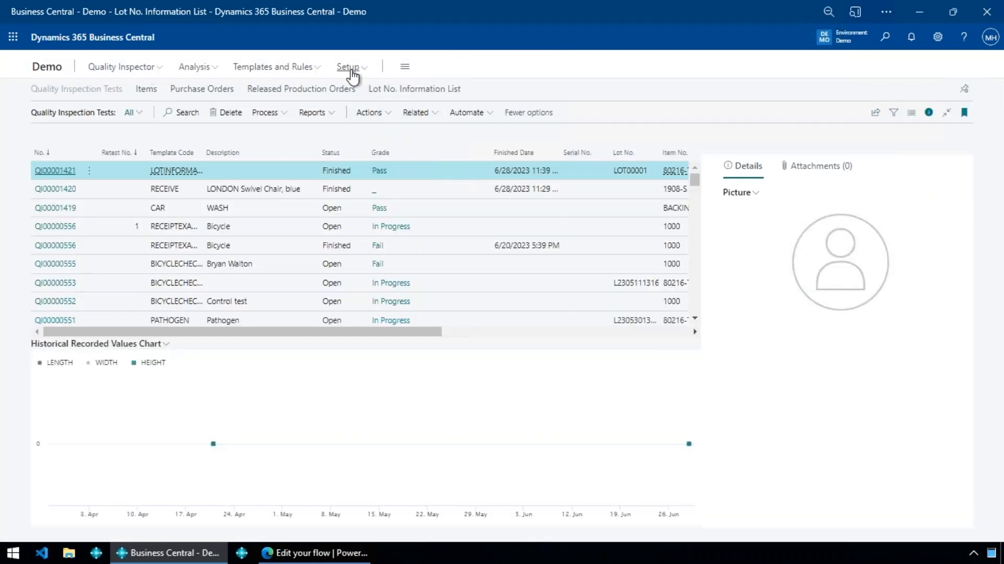
click(350, 68)
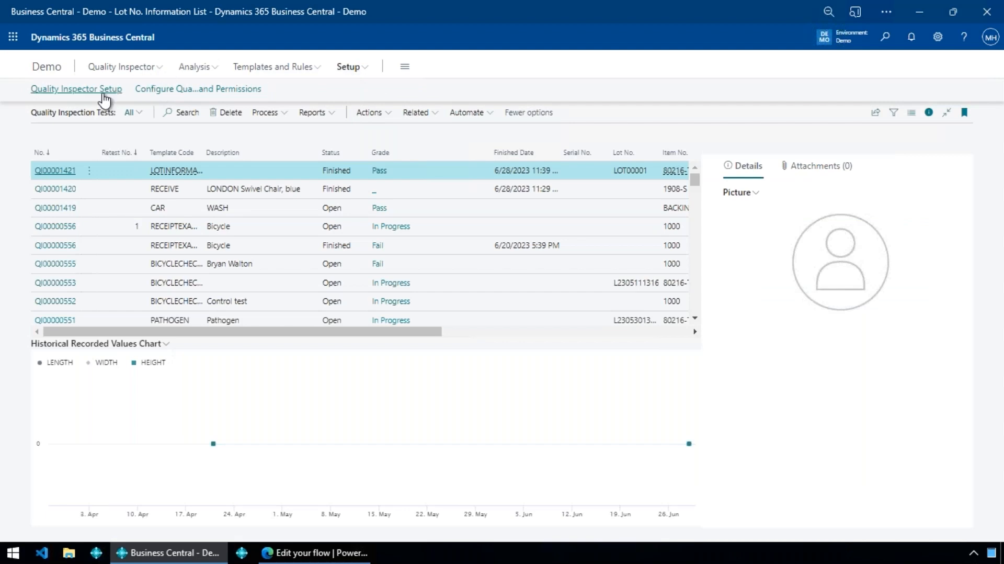
click(103, 94)
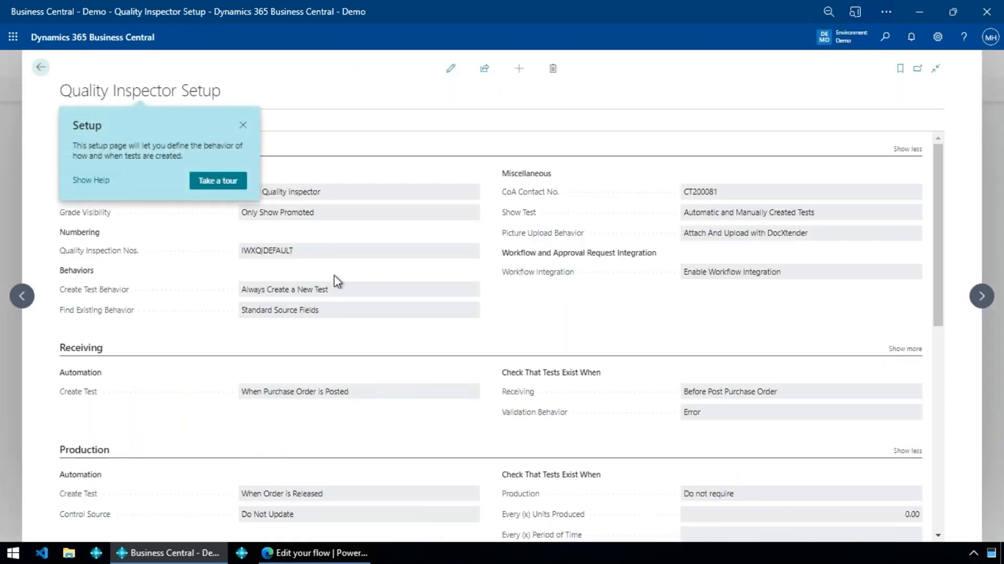
scroll(335, 275, down, 3)
scroll(285, 324, down, 3)
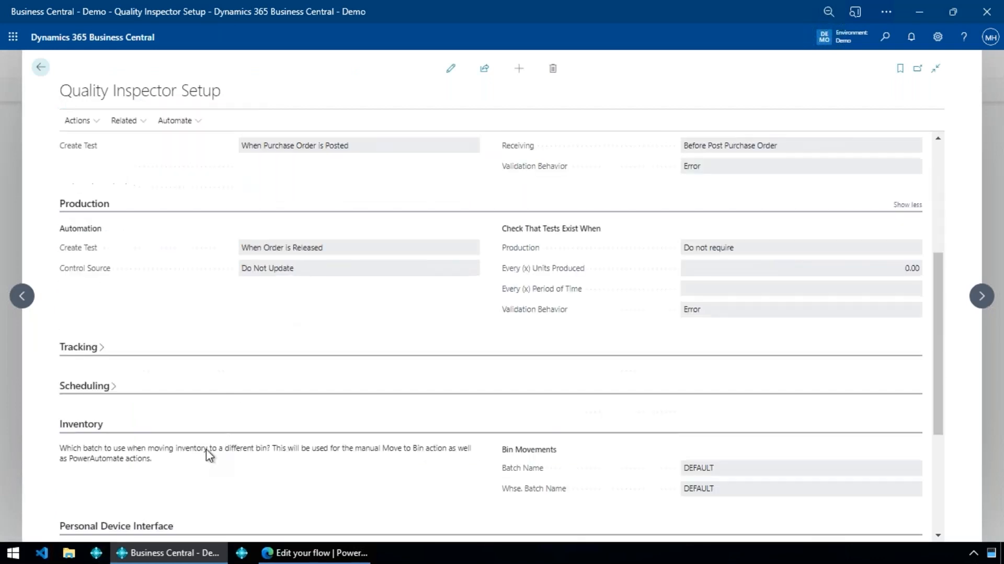
scroll(148, 457, down, 1)
scroll(152, 450, down, 3)
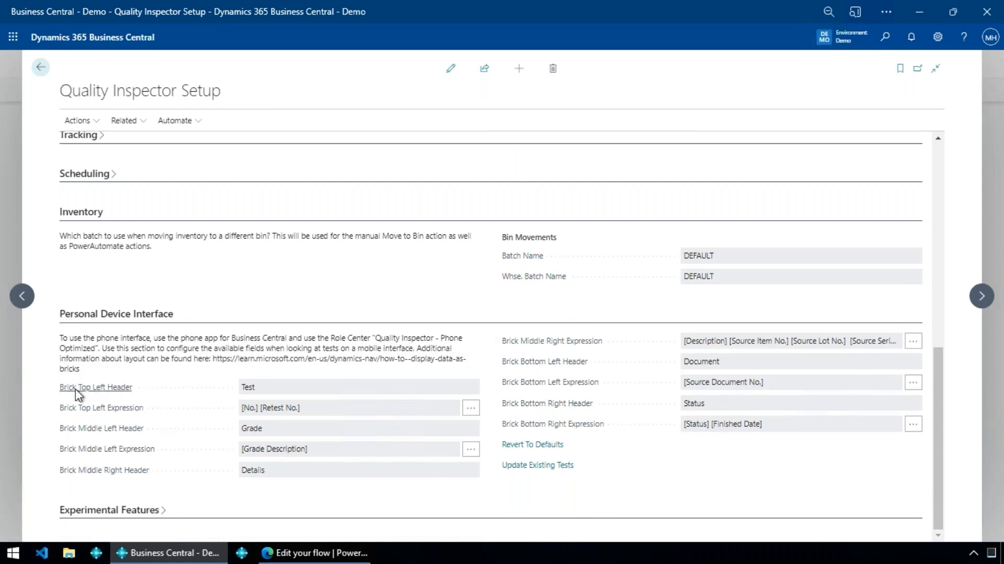
mouse_move(88, 391)
On the mirrored phone, open pathogen test QI00000551 from My Open and set its Aerobic Plate Count per Gram to 457.
drag(515, 39, 379, 40)
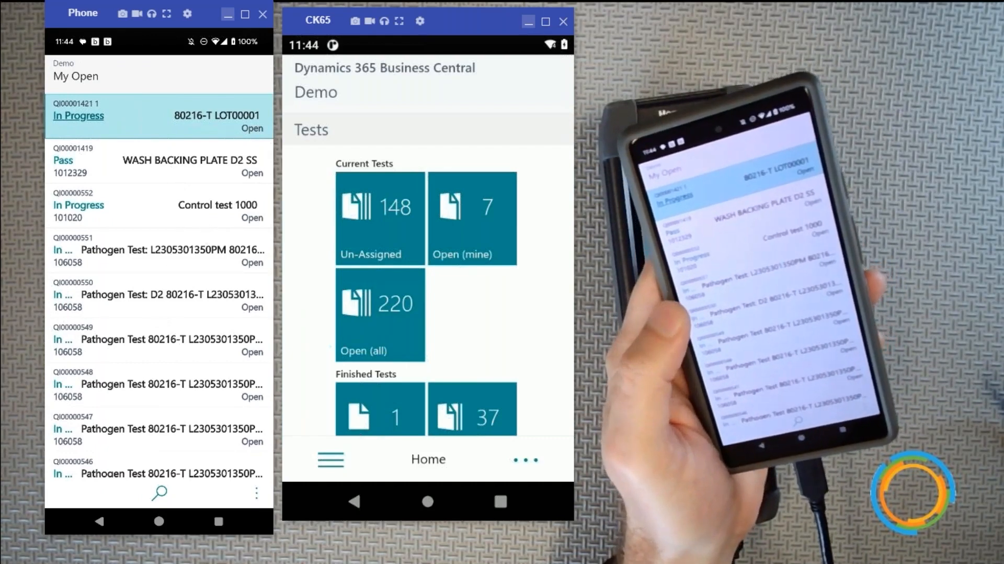
click(62, 254)
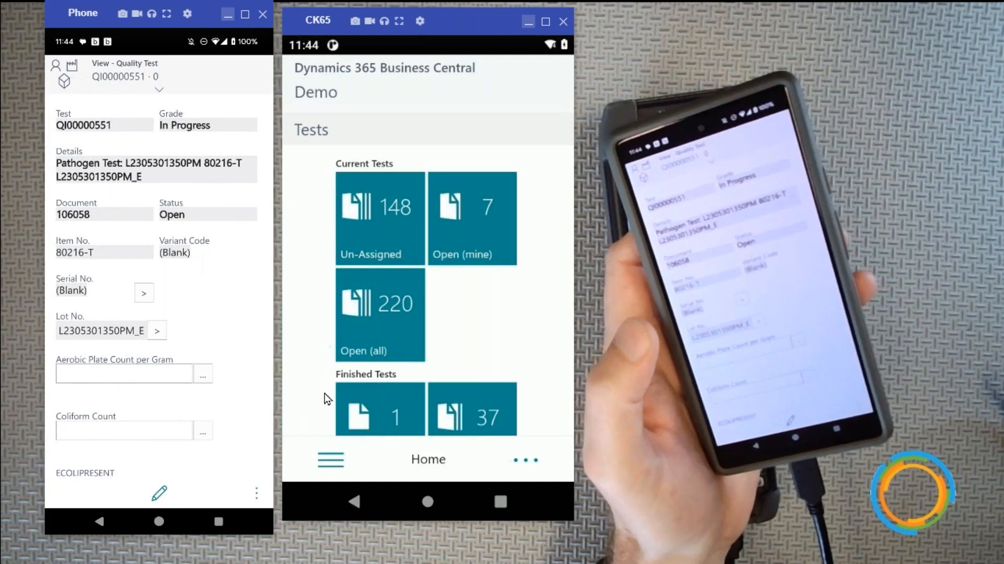
click(203, 374)
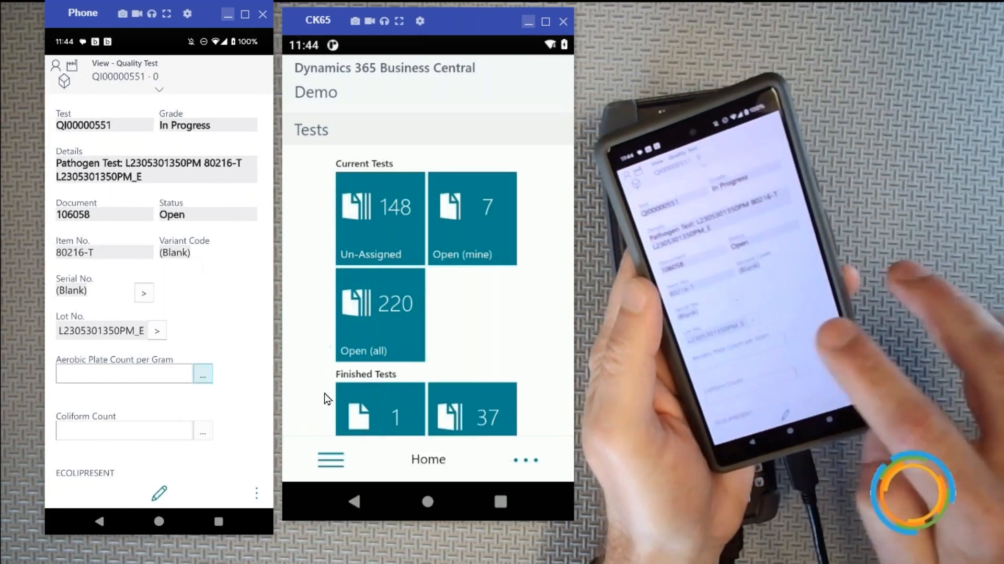
click(124, 374)
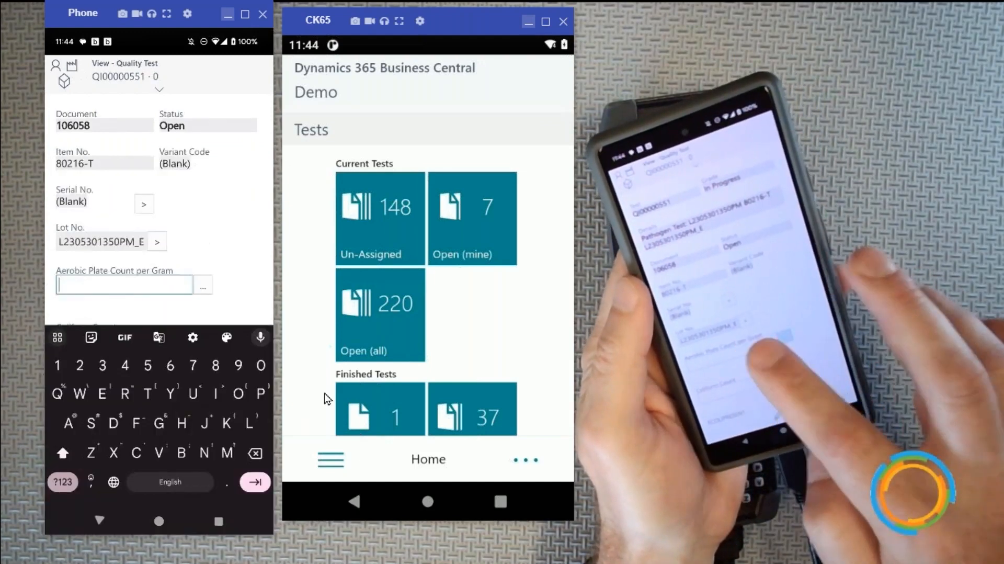
text(457)
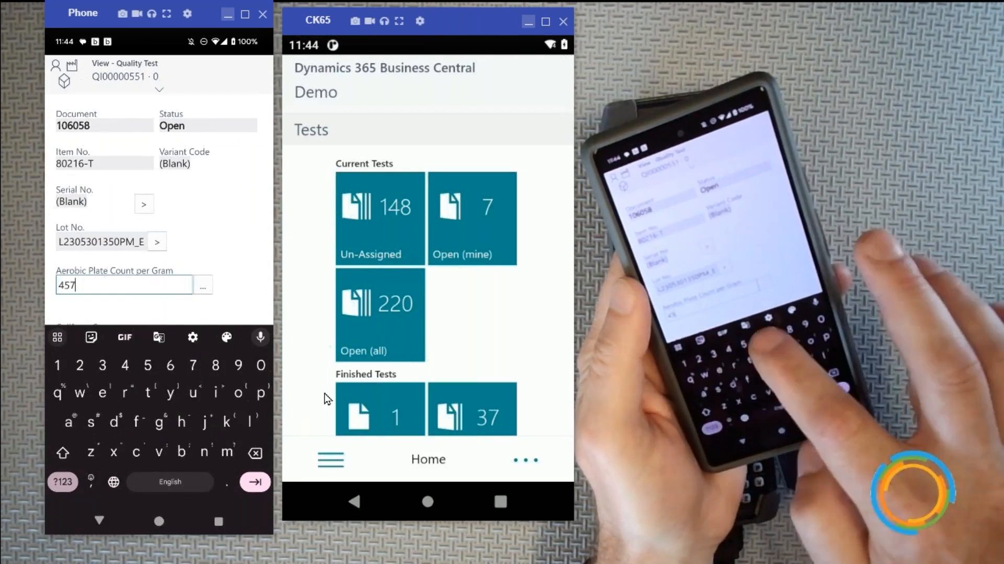
key(Return)
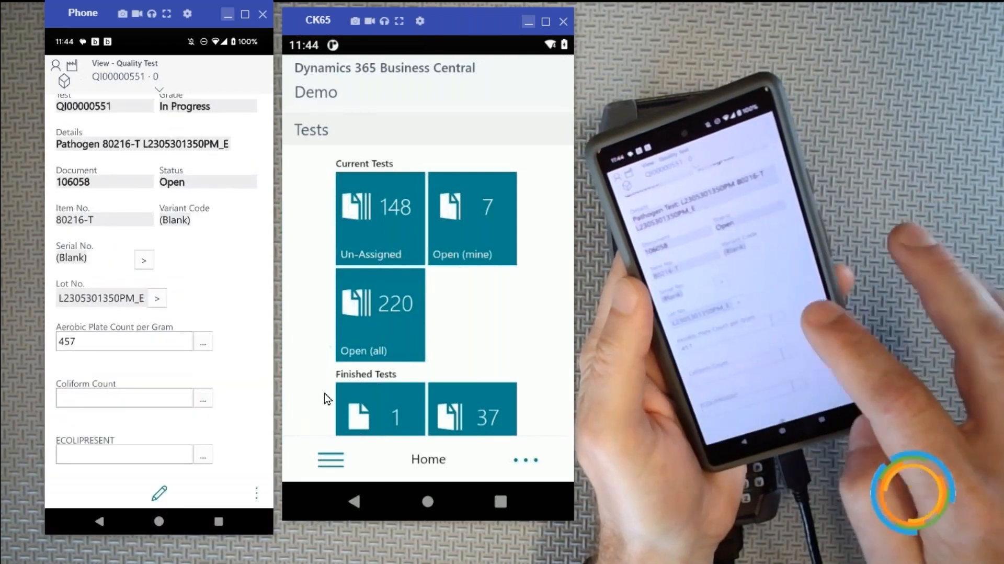
click(124, 398)
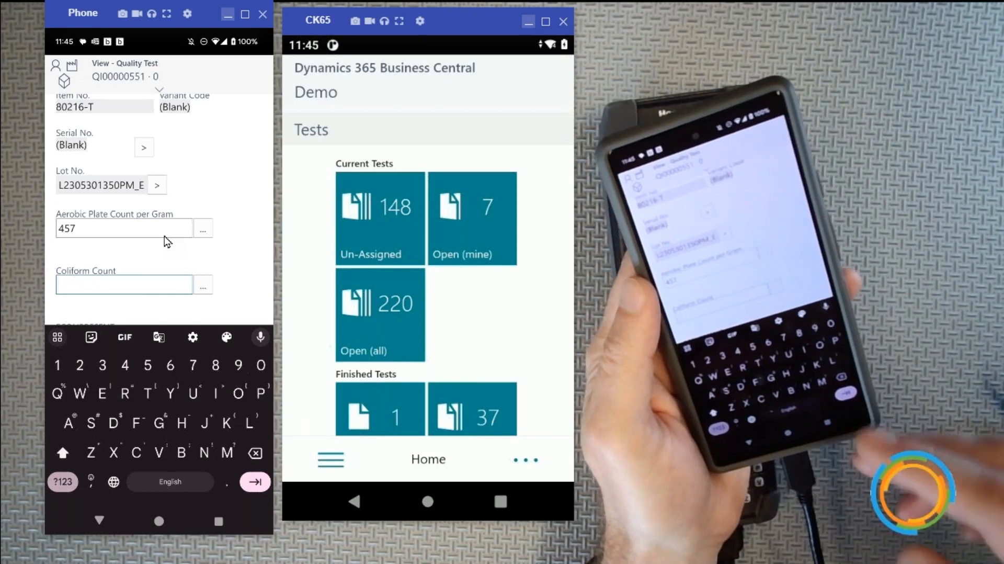
key(Escape)
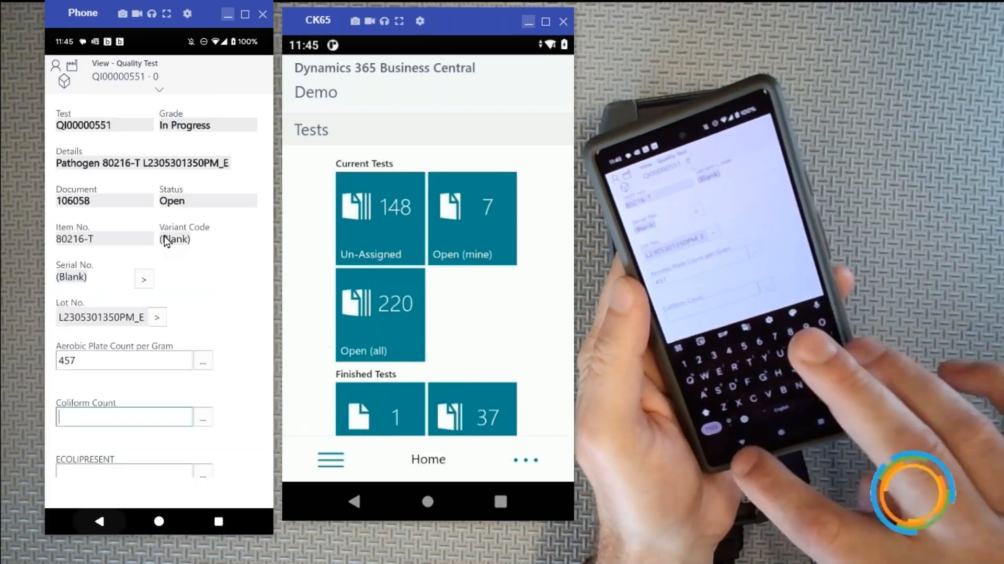
scroll(166, 241, down, 1)
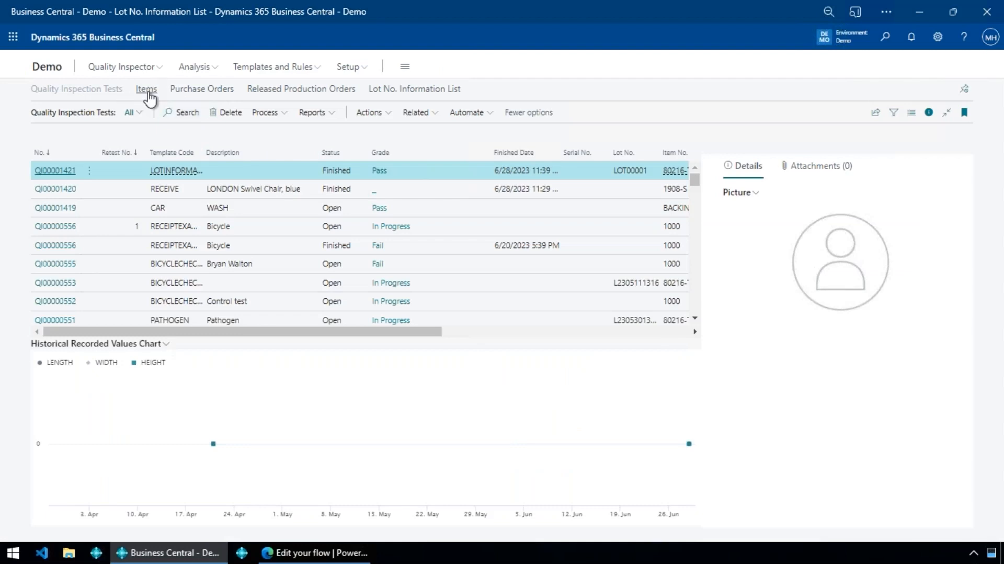
Back in desktop Business Central, filter the Quality Inspection Tests to Open (mine) and sort them ascending by No.
click(142, 114)
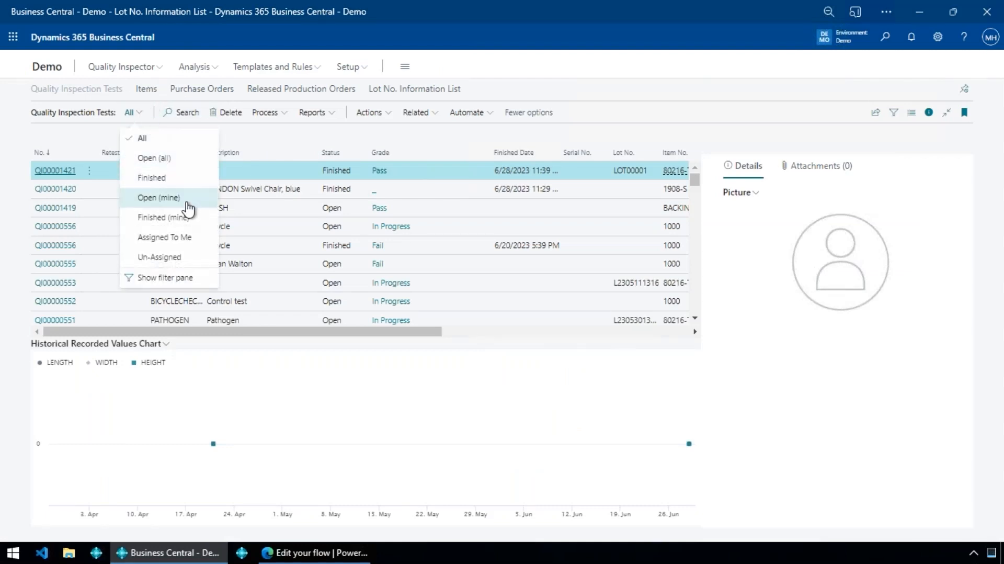
click(186, 201)
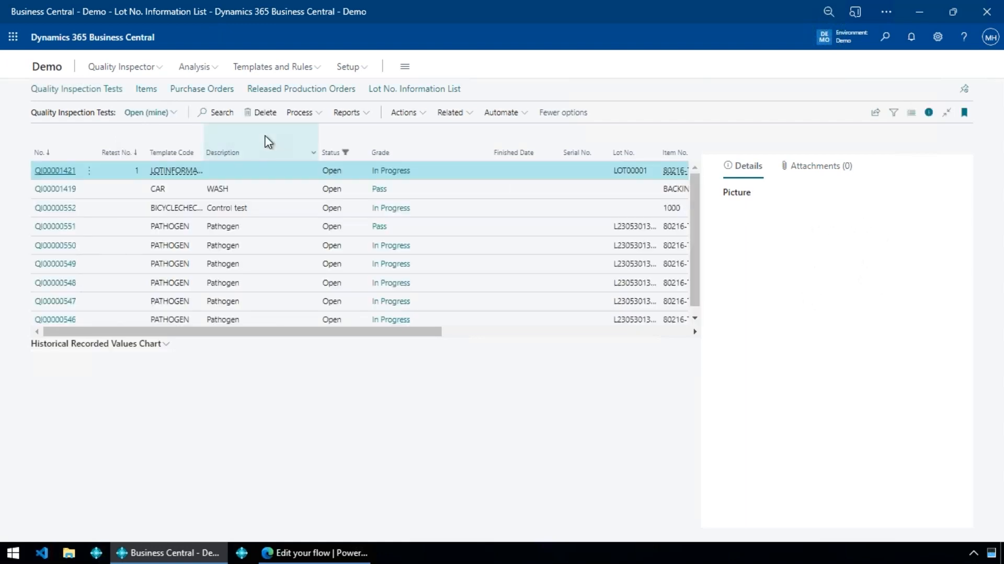
click(39, 152)
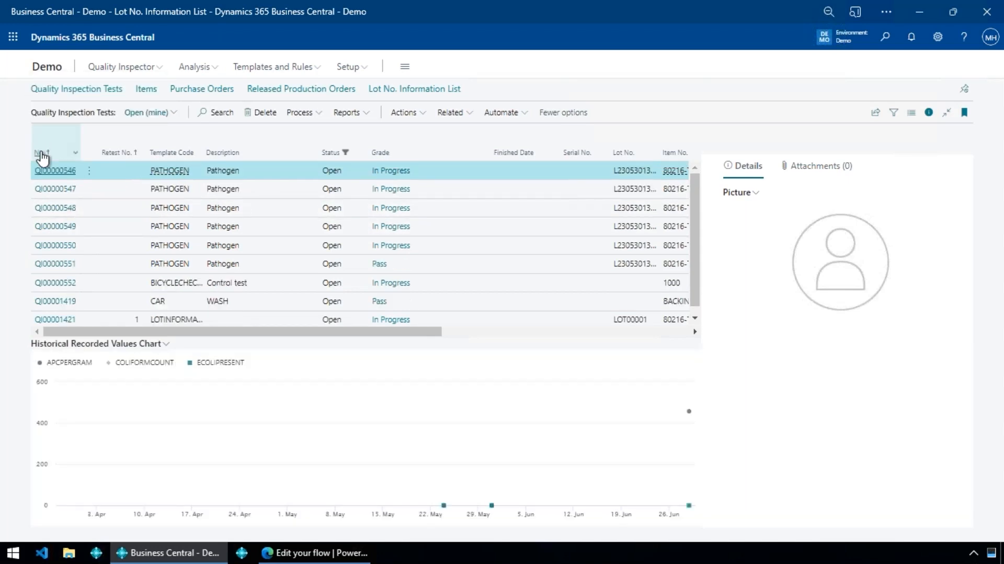
Open pathogen test QI00000551, view its list of attached documents and close the list.
click(68, 264)
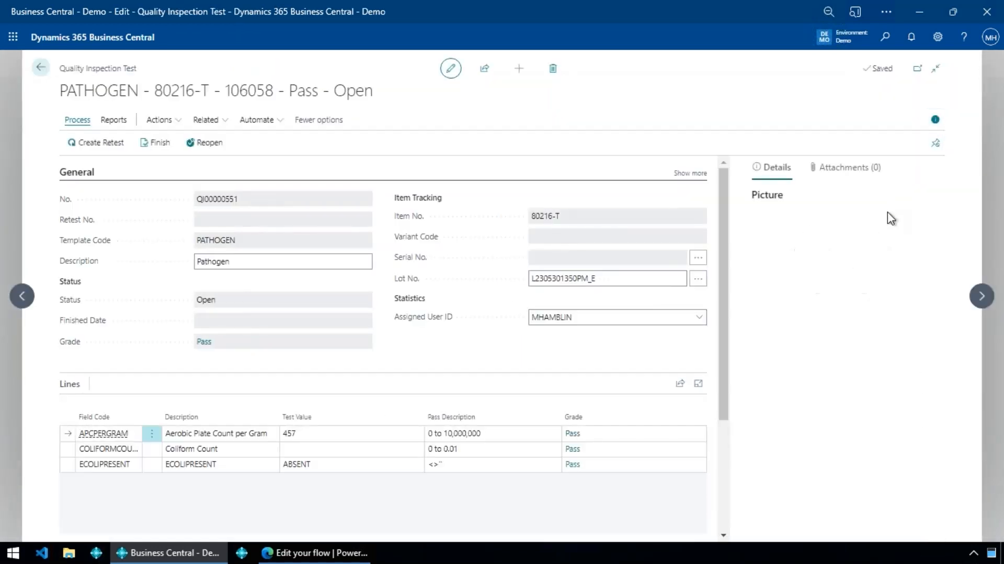
click(847, 174)
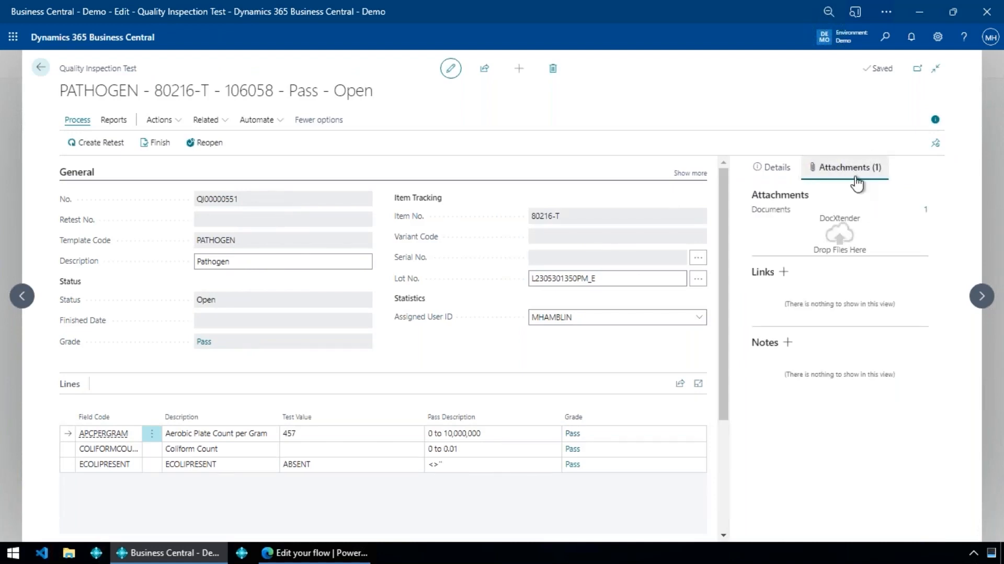
click(927, 211)
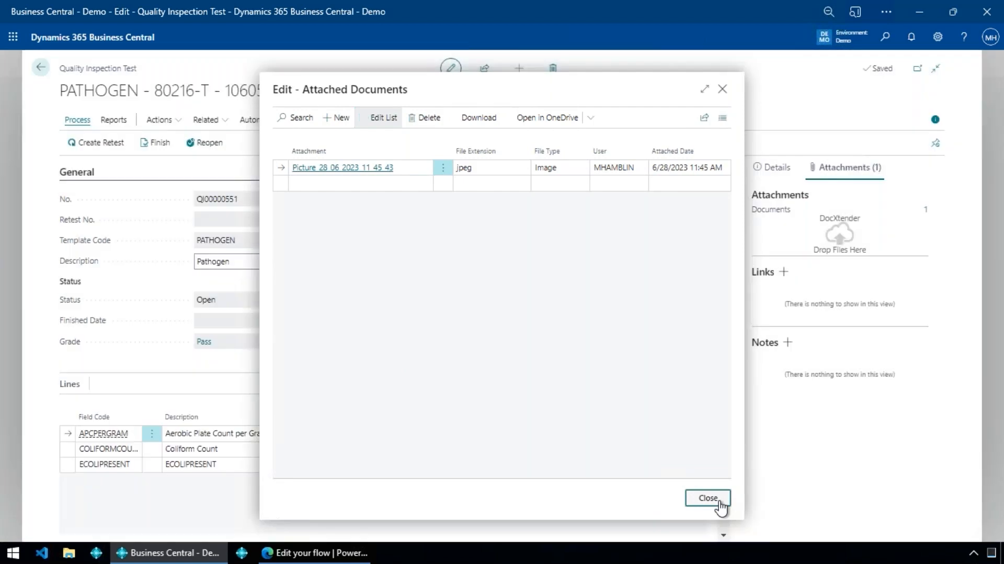
click(718, 501)
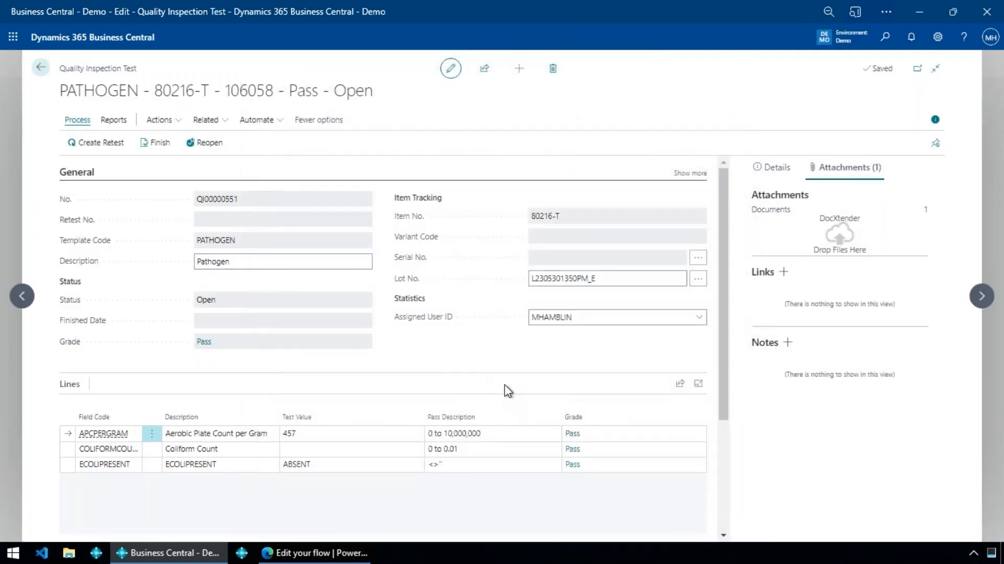